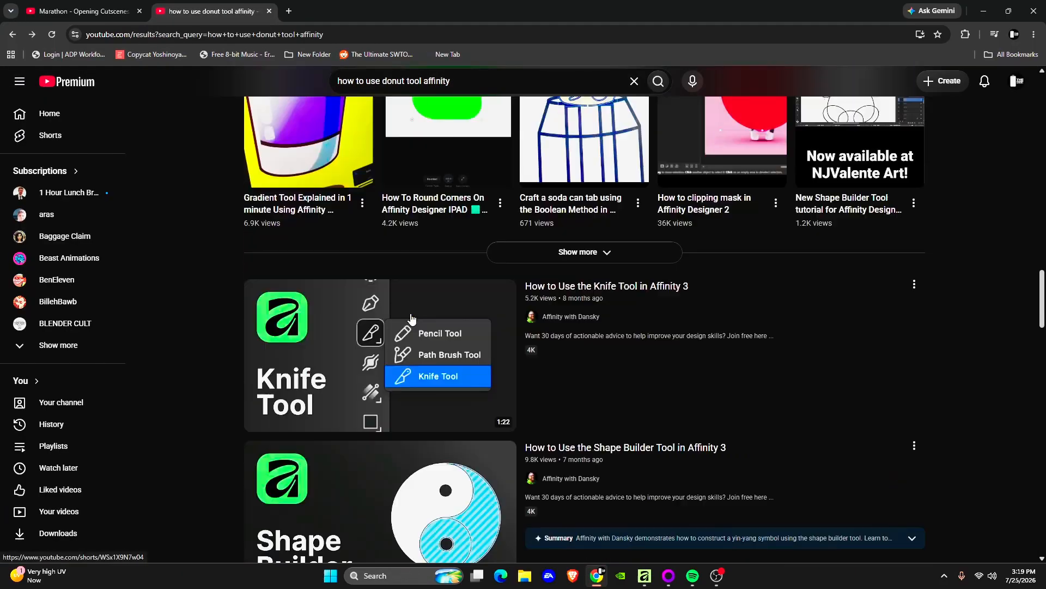
# Open the "Working with shapes Affinity Designer" video from the search results, skim it, and return to the results.
pyautogui.scroll(-20, 412, 320)
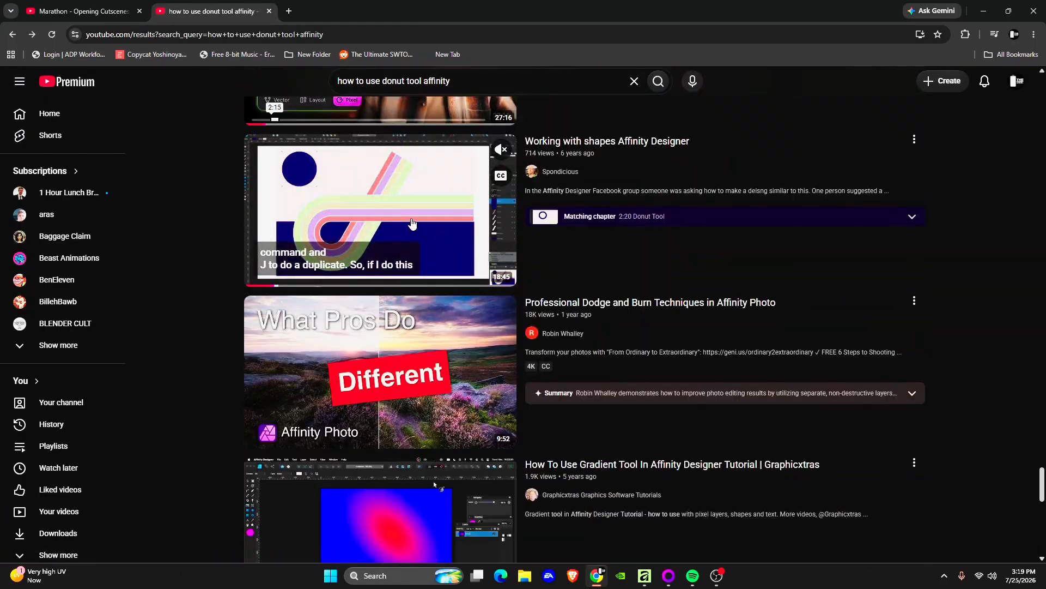
pyautogui.click(414, 226)
pyautogui.click(153, 480)
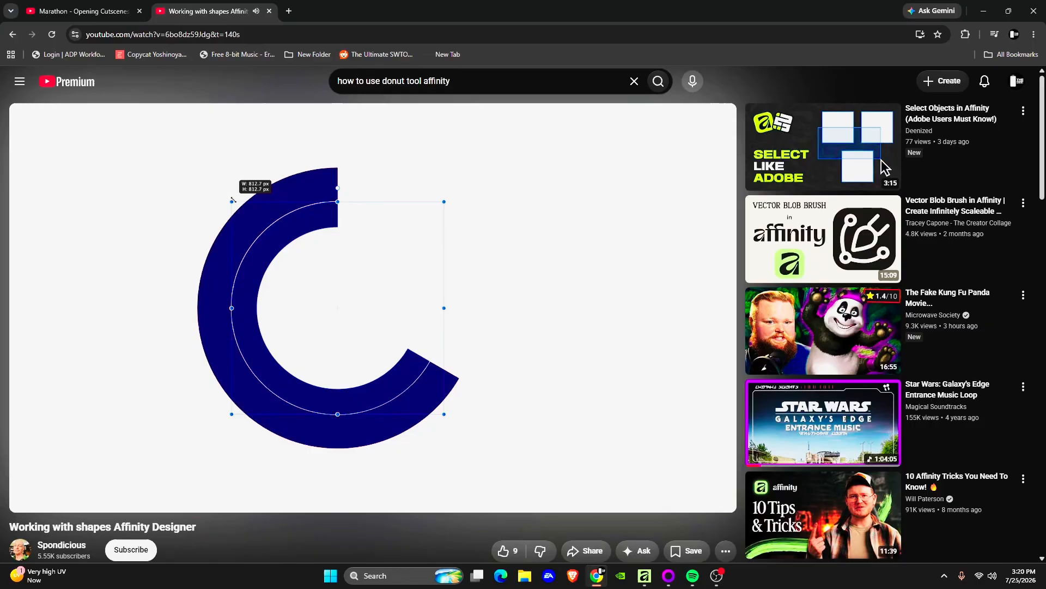
pyautogui.click(293, 480)
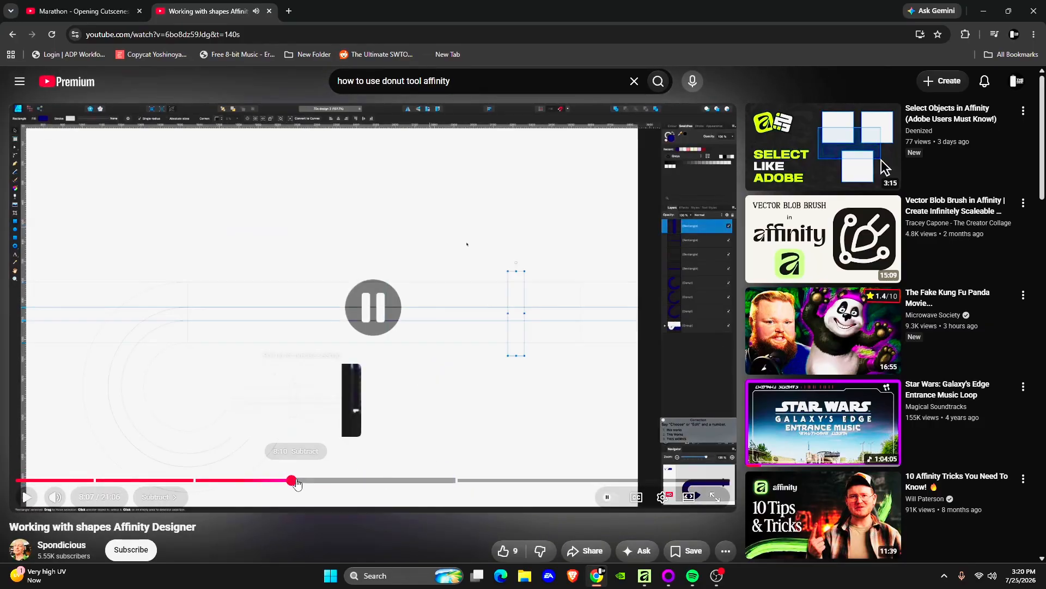
pyautogui.click(495, 480)
pyautogui.click(13, 34)
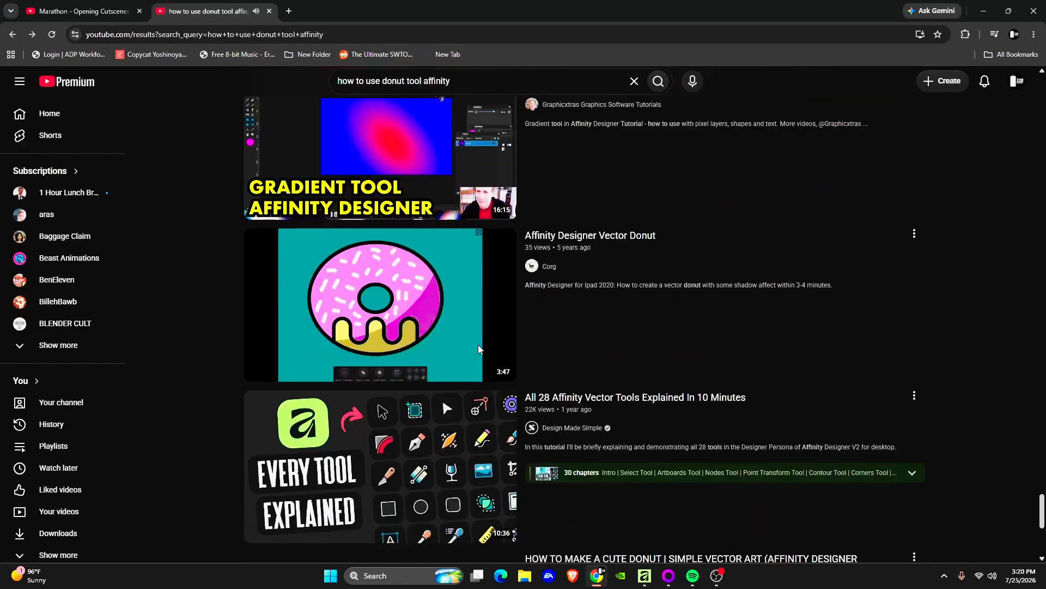
# Search YouTube for "sci fi circles affinity" and browse the results.
pyautogui.scroll(-15, 484, 370)
pyautogui.scroll(10, 487, 389)
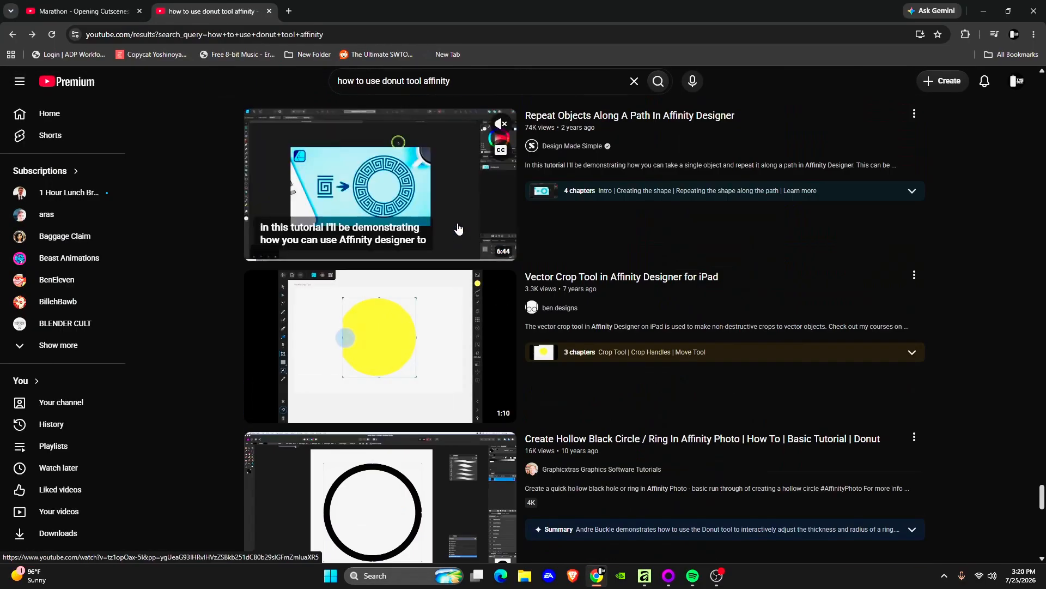
pyautogui.tripleClick(457, 82)
pyautogui.write('sci fi circles affinity')
pyautogui.press('Return')
pyautogui.scroll(-20, 436, 327)
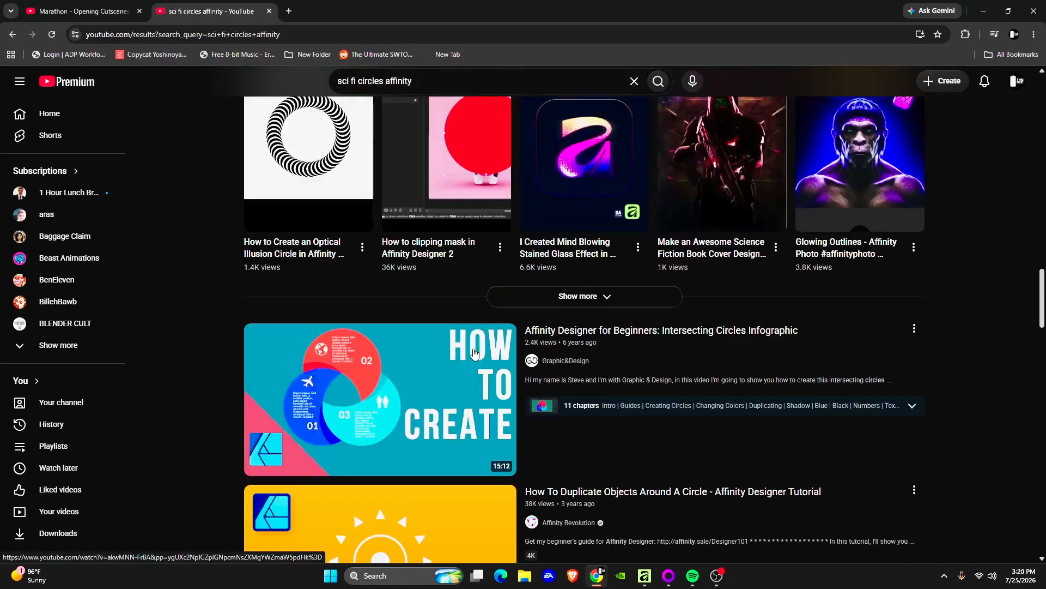
# Skim the "SciFi Decal Tutorial with Affinity Designer" video and return to the search results.
pyautogui.click(428, 411)
pyautogui.click(256, 480)
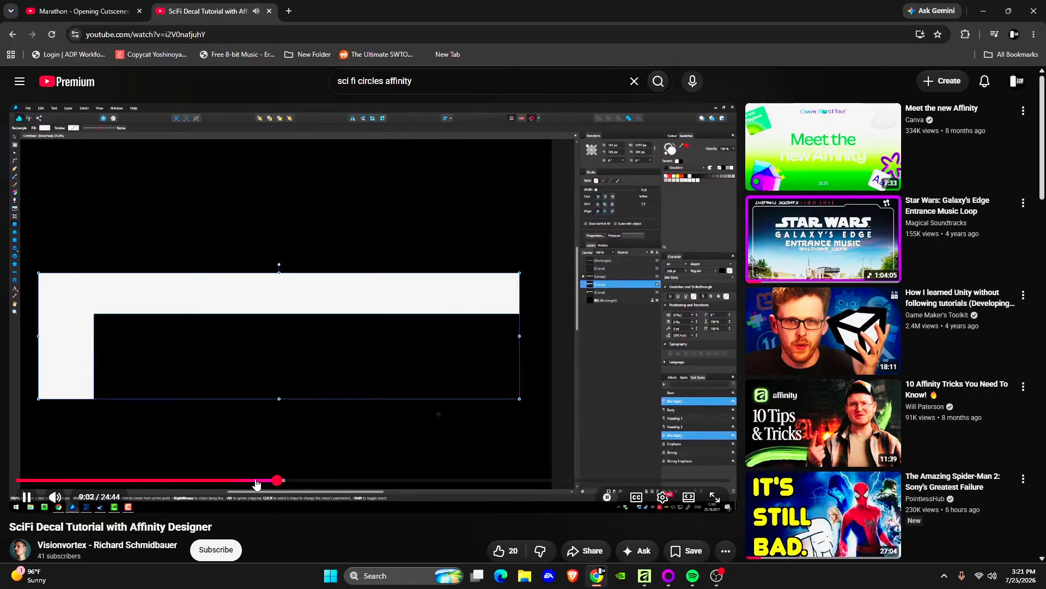
pyautogui.press('Right')
pyautogui.press('Right')
pyautogui.press('Right')
pyautogui.press('Right')
pyautogui.press('Right')
pyautogui.press('Right')
pyautogui.press('Right')
pyautogui.press('Right')
pyautogui.click(363, 480)
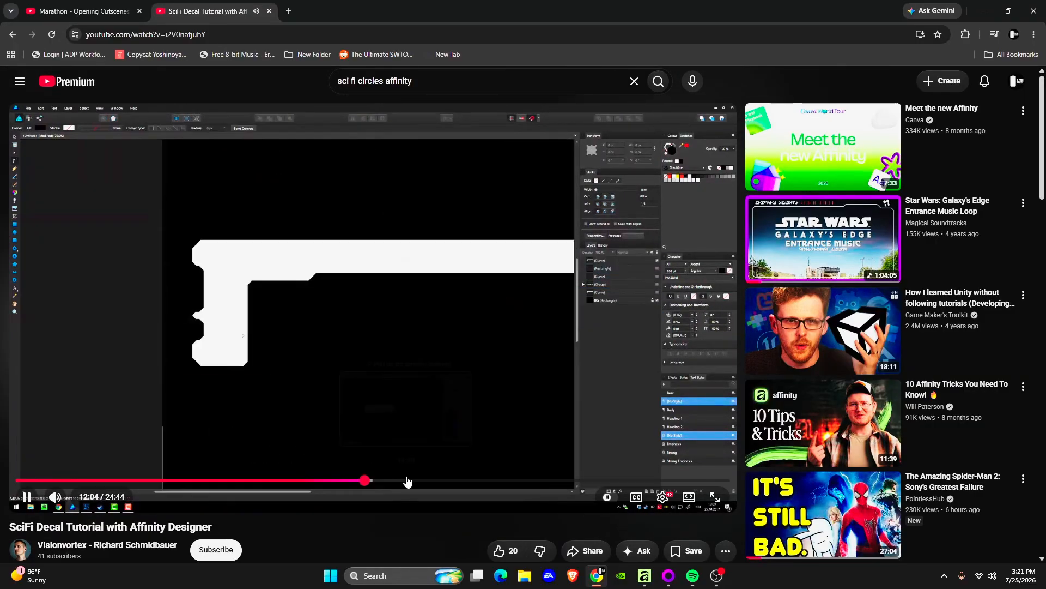
pyautogui.click(467, 481)
pyautogui.hotkey('alt', 'Left')
# Open the "How to Draw Tech Circles in Affinity Designer" video, skip ahead to the small rectangle section, and pause it.
pyautogui.scroll(-5, 553, 250)
pyautogui.click(425, 420)
pyautogui.click(353, 480)
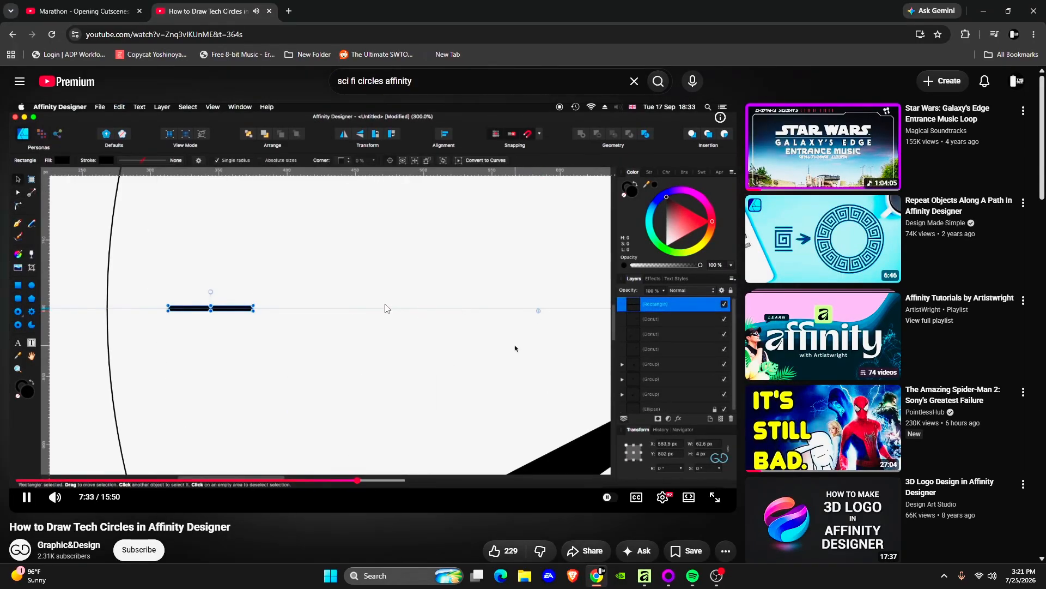
pyautogui.click(385, 309)
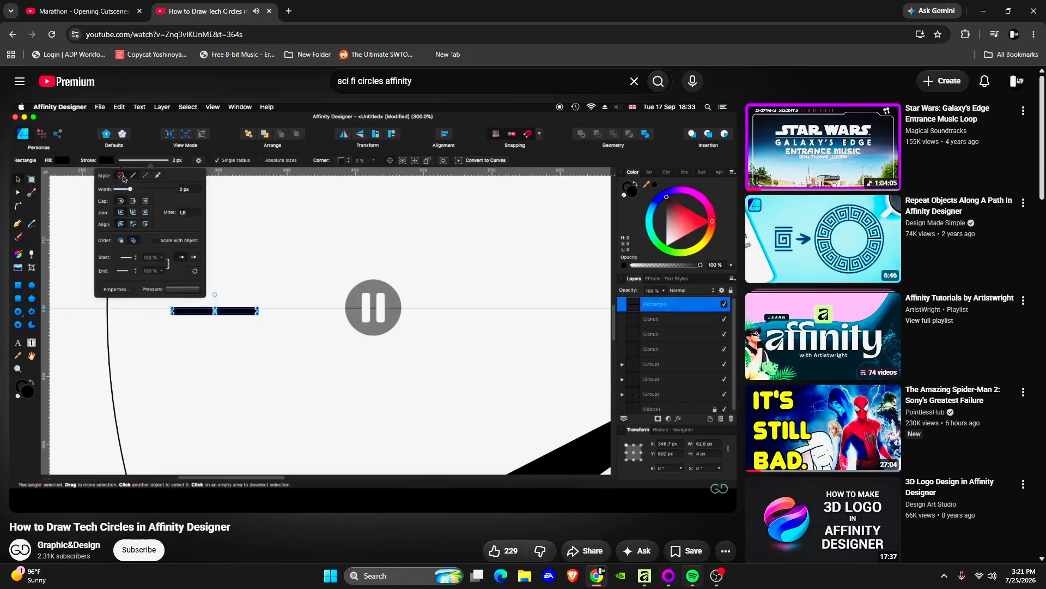
# Switch to Affinity, delete the existing artwork from the canvas, and activate a shape tool.
pyautogui.hotkey('alt', 'Tab')
pyautogui.press('Delete')
pyautogui.press('Delete')
pyautogui.press('Delete')
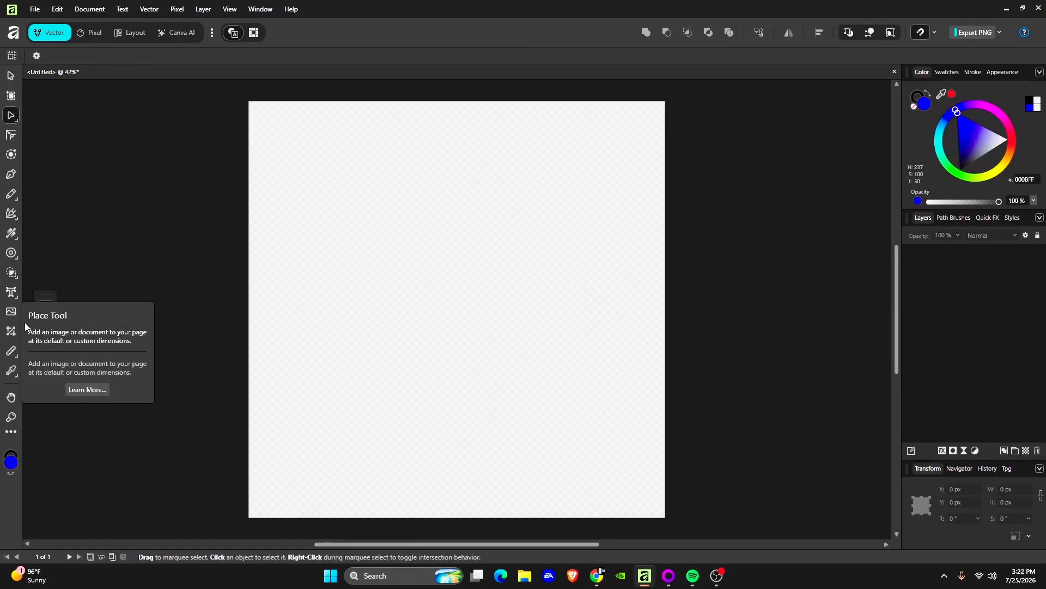
pyautogui.click(11, 253)
pyautogui.click(46, 210)
# Switch back to the tech circles video, rewind it, and review its opening section on setting up the document.
pyautogui.hotkey('alt', 'Tab')
pyautogui.click(481, 352)
pyautogui.press('Left')
pyautogui.press('Left')
pyautogui.press('Left')
pyautogui.press('Left')
pyautogui.press('Left')
pyautogui.click(87, 480)
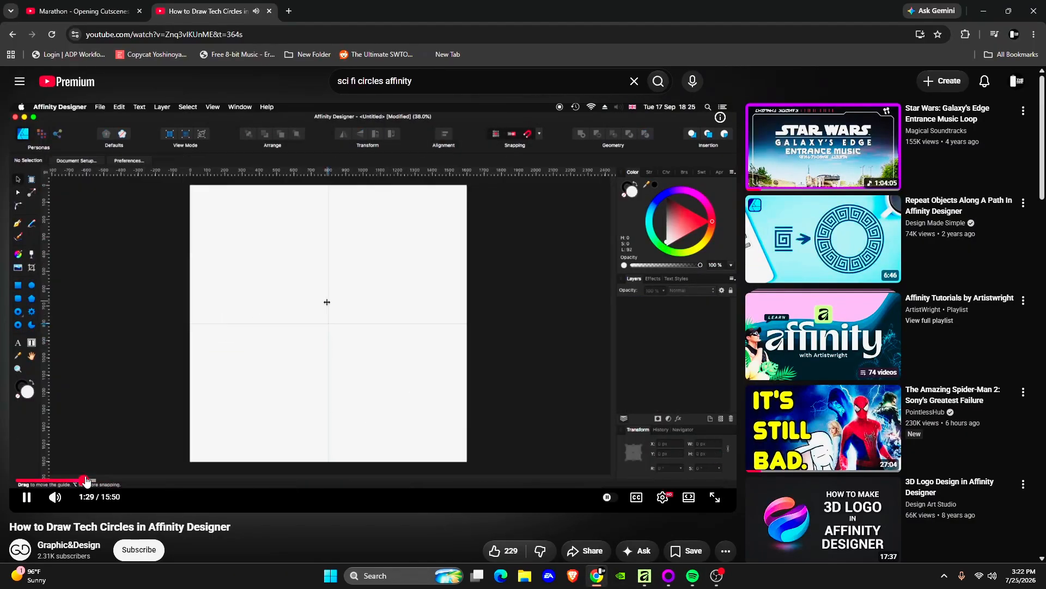
pyautogui.click(28, 480)
pyautogui.press('Right')
pyautogui.press('Right')
pyautogui.press('Right')
pyautogui.press('Right')
pyautogui.press('Right')
pyautogui.press('Right')
pyautogui.press('Right')
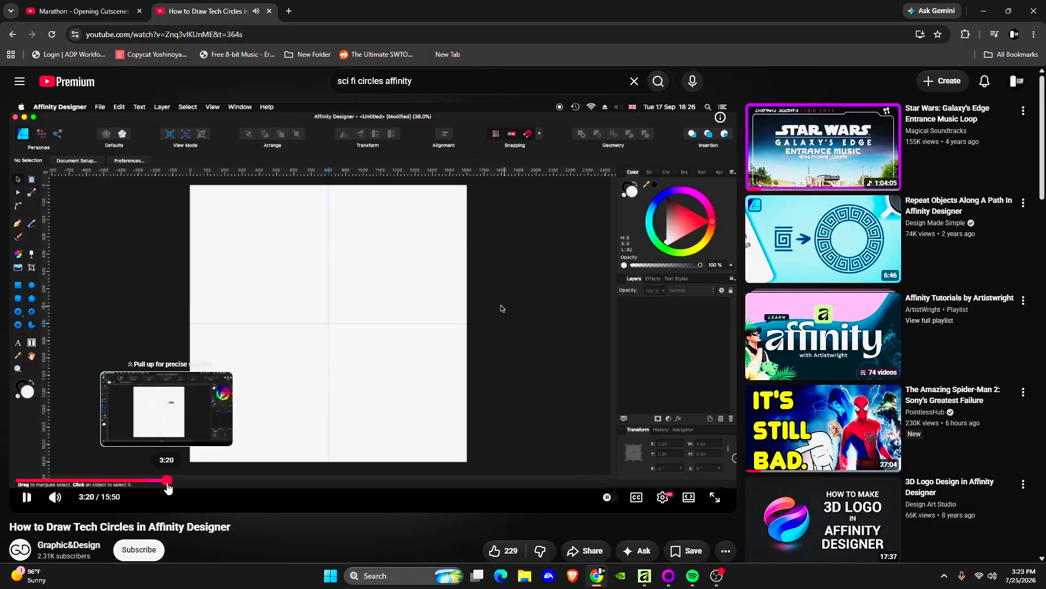
# Skim the rest of the tech circles tutorial and browse the search results again.
pyautogui.click(242, 482)
pyautogui.click(350, 482)
pyautogui.click(423, 482)
pyautogui.click(385, 482)
pyautogui.press('Left')
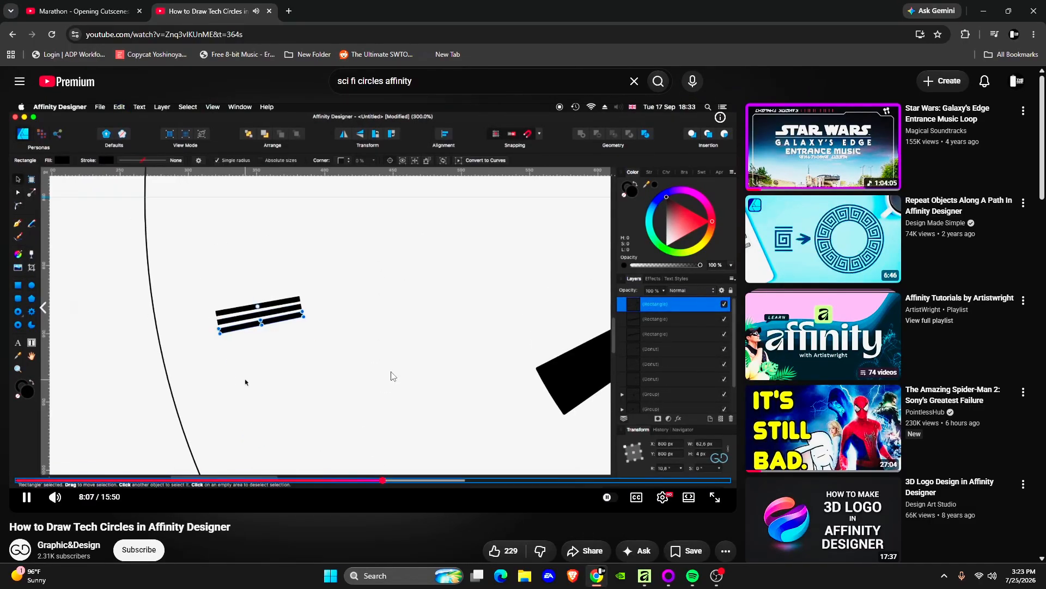
pyautogui.press('Right')
pyautogui.press('Right')
pyautogui.press('Right')
pyautogui.press('Right')
pyautogui.press('Right')
pyautogui.press('Right')
pyautogui.press('Right')
pyautogui.press('Right')
pyautogui.press('Right')
pyautogui.press('Right')
pyautogui.press('Right')
pyautogui.press('Right')
pyautogui.press('Right')
pyautogui.press('Right')
pyautogui.press('Right')
pyautogui.press('Right')
pyautogui.press('Right')
pyautogui.press('Right')
pyautogui.press('Right')
pyautogui.press('Right')
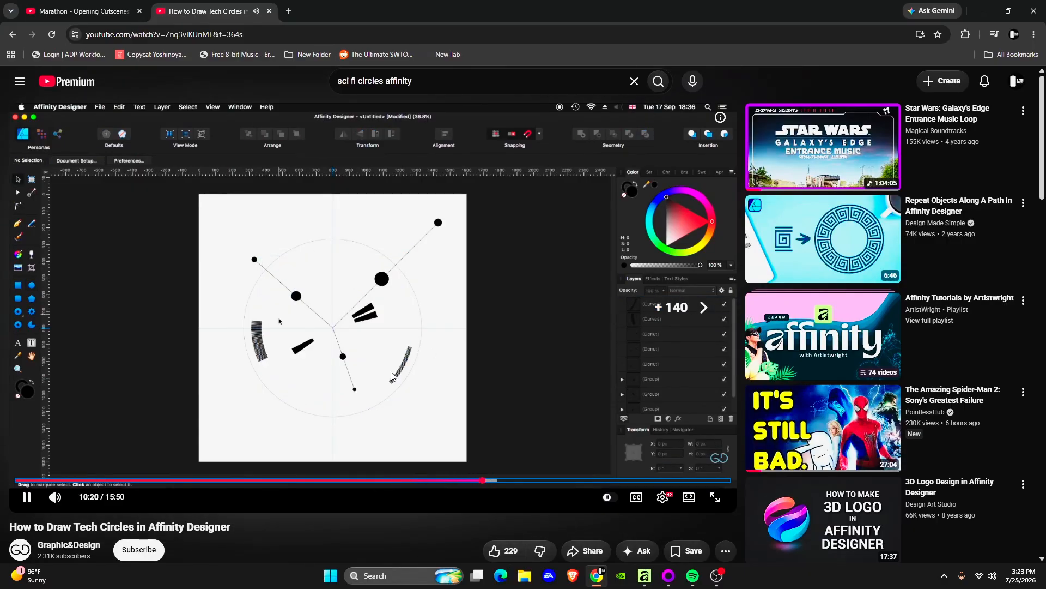
pyautogui.hotkey('alt', 'Left')
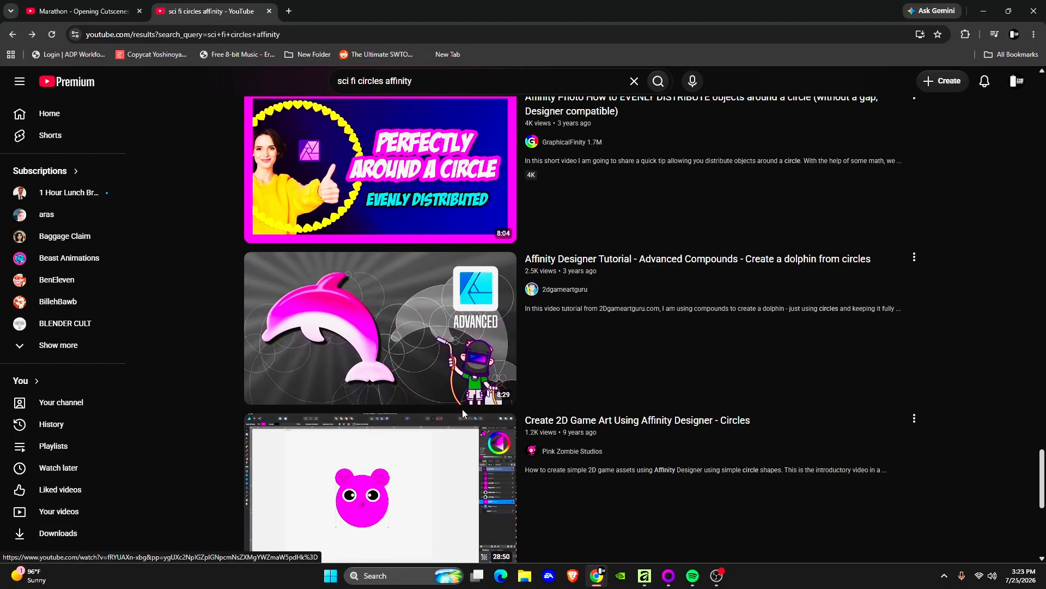
pyautogui.scroll(-10, 462, 409)
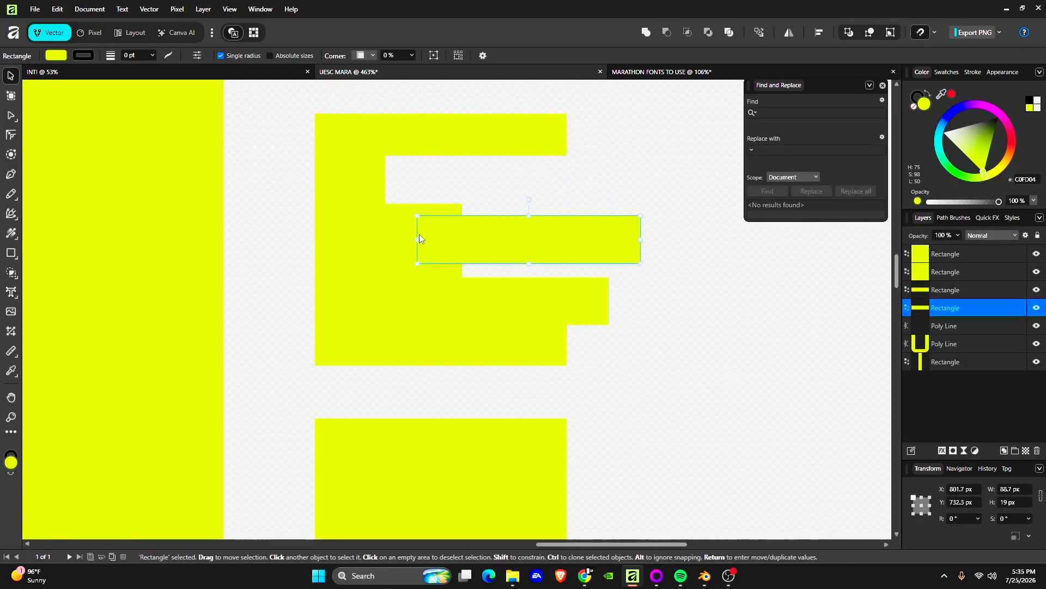
# Try to reposition the horizontal cutting bar over the letter E's lower gap.
pyautogui.moveTo(419, 234); pyautogui.dragTo(436, 292)
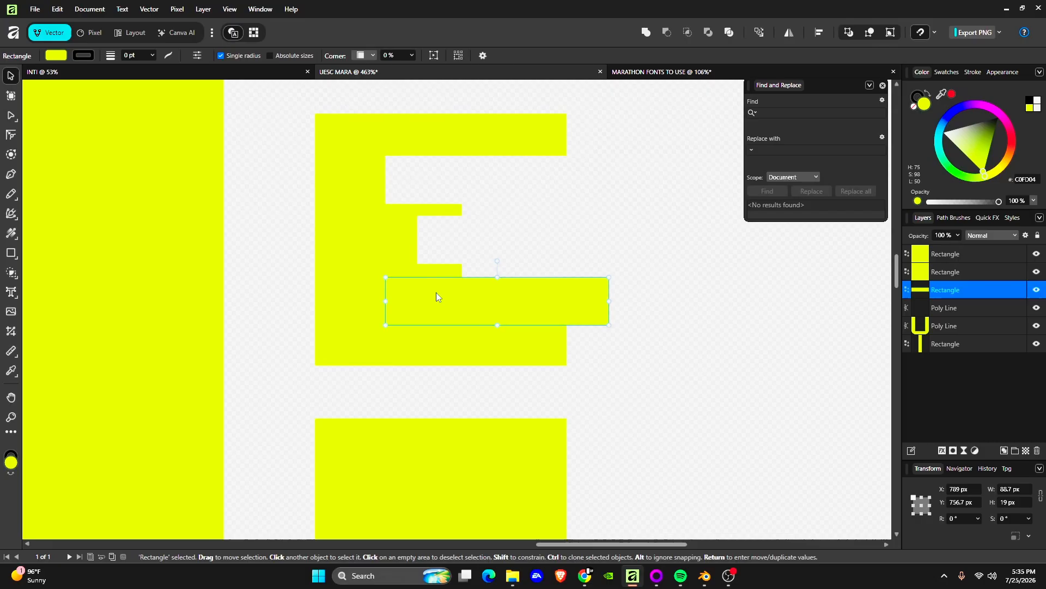
pyautogui.hotkey('ctrl', 'z')
pyautogui.hotkey('ctrl', 'z')
pyautogui.hotkey('ctrl', 'z')
# Try to subtract the overlapping cutting shapes from the letter E.
pyautogui.click(423, 243)
pyautogui.keyDown('shift'); pyautogui.click(350, 219); pyautogui.keyUp('shift')
pyautogui.click(667, 32)
pyautogui.click(533, 172)
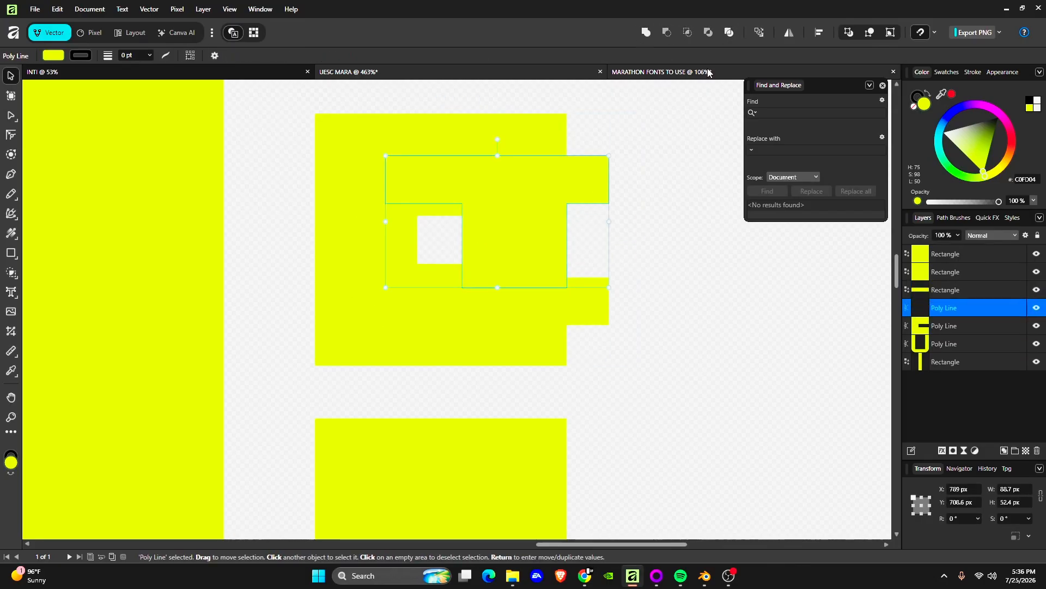
pyautogui.hotkey('ctrl', 'z')
pyautogui.hotkey('ctrl', 'z')
pyautogui.hotkey('ctrl', 'z')
pyautogui.hotkey('ctrl', 'z')
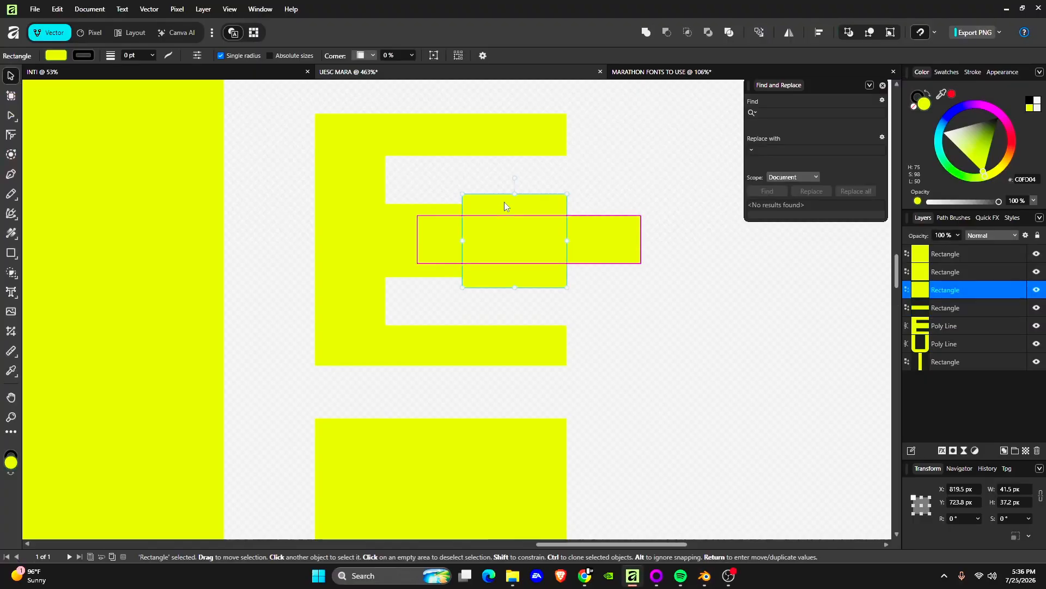
# Adjust the letter E's nodes to make its middle arm thinner.
pyautogui.press('Tab')
pyautogui.press('Tab')
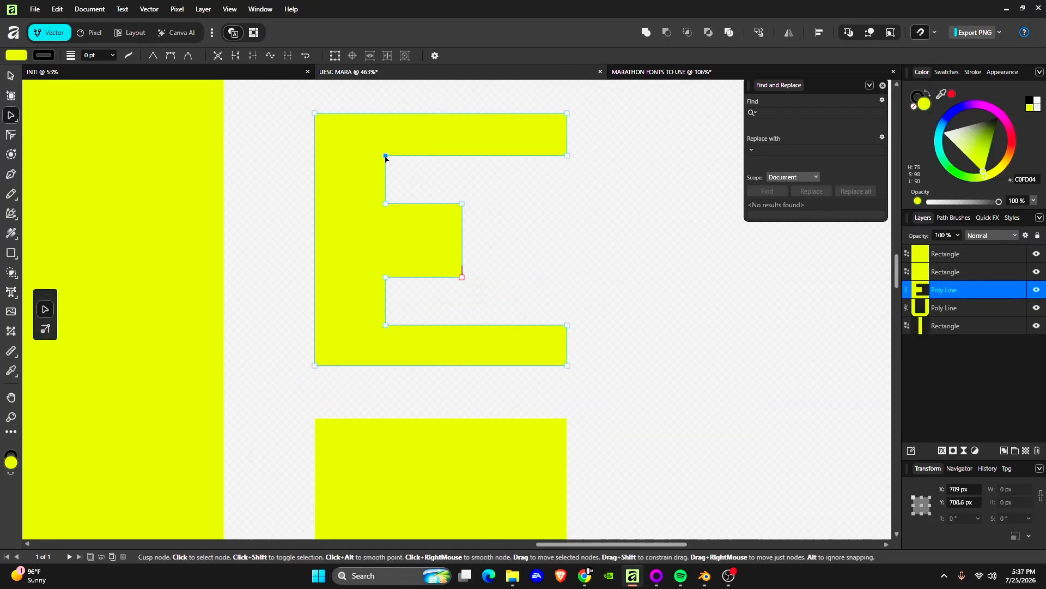
pyautogui.hotkey('ctrl', 'z')
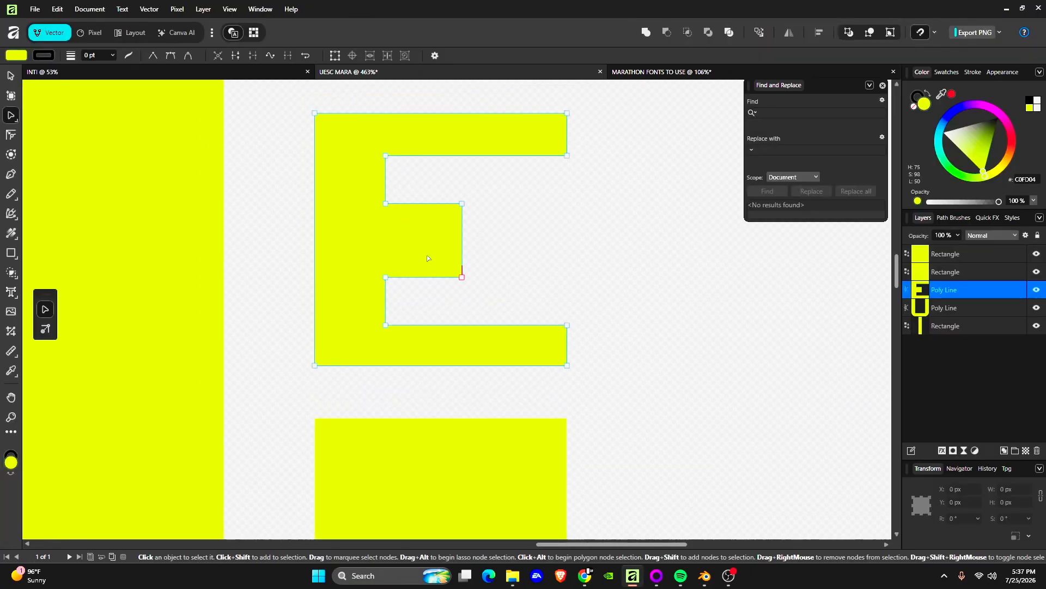
pyautogui.press('v')
pyautogui.click(458, 247)
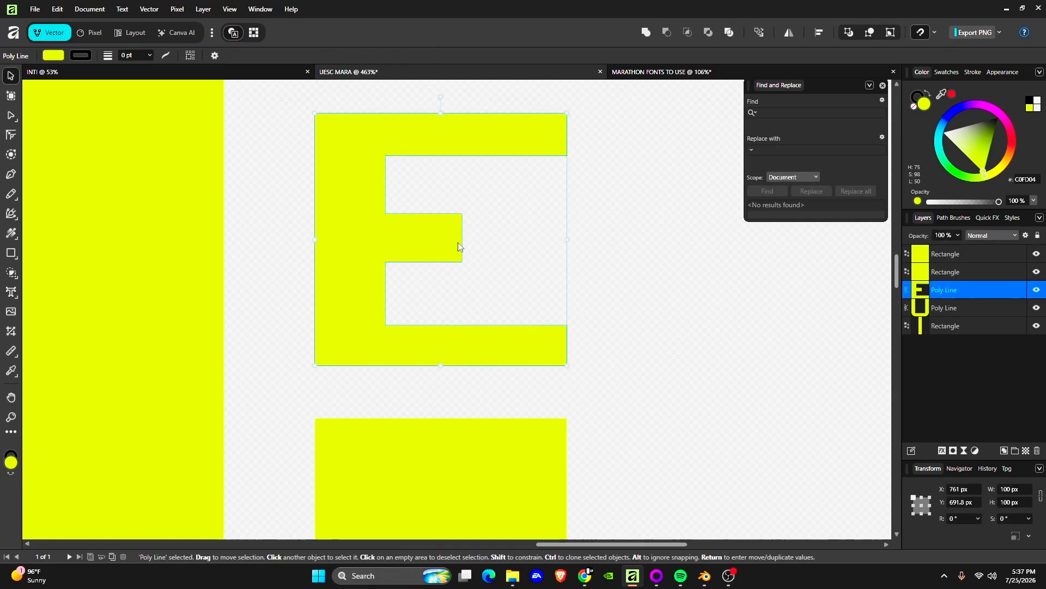
# Compare the letter E with the reference and lengthen its middle arm.
pyautogui.press('Escape')
pyautogui.keyDown('ctrl'); pyautogui.scroll(-5, 627, 269); pyautogui.keyUp('ctrl')
pyautogui.hotkey('alt', 'Tab')
pyautogui.hotkey('alt', 'Tab')
pyautogui.keyDown('ctrl'); pyautogui.scroll(5, 370, 315); pyautogui.keyUp('ctrl')
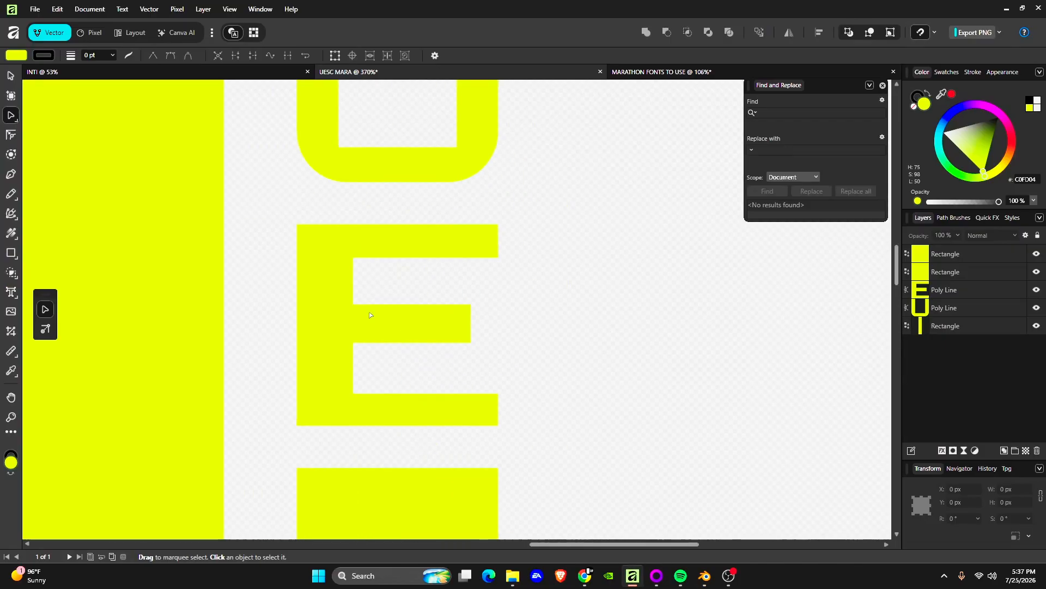
# Check the reference and reshape the lowest yellow square into a letter C with rounded left corners.
pyautogui.keyDown('ctrl'); pyautogui.scroll(-5, 595, 353); pyautogui.keyUp('ctrl')
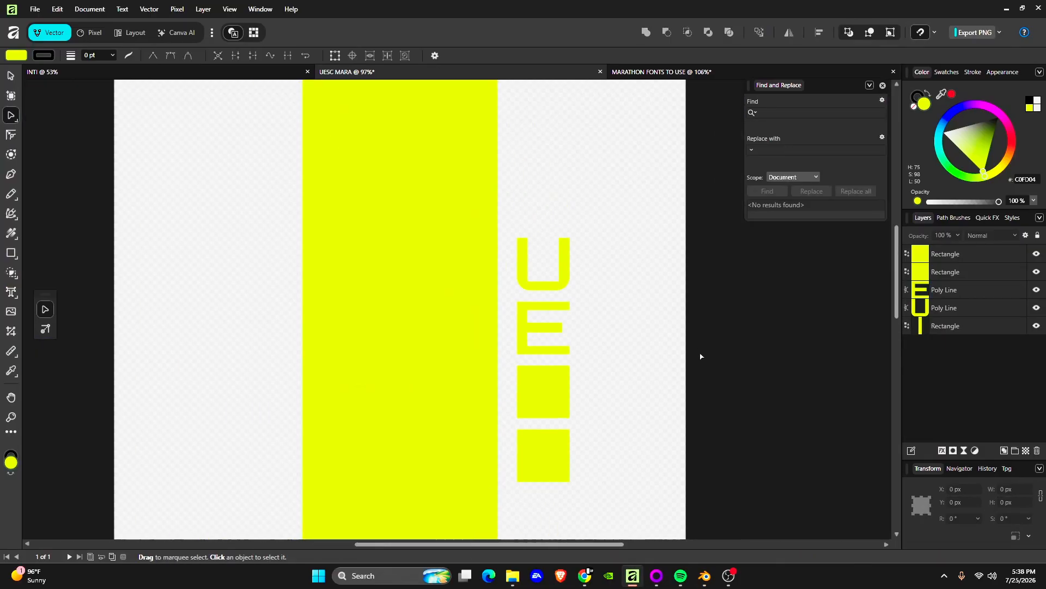
pyautogui.hotkey('alt', 'Tab')
pyautogui.hotkey('alt', 'Tab')
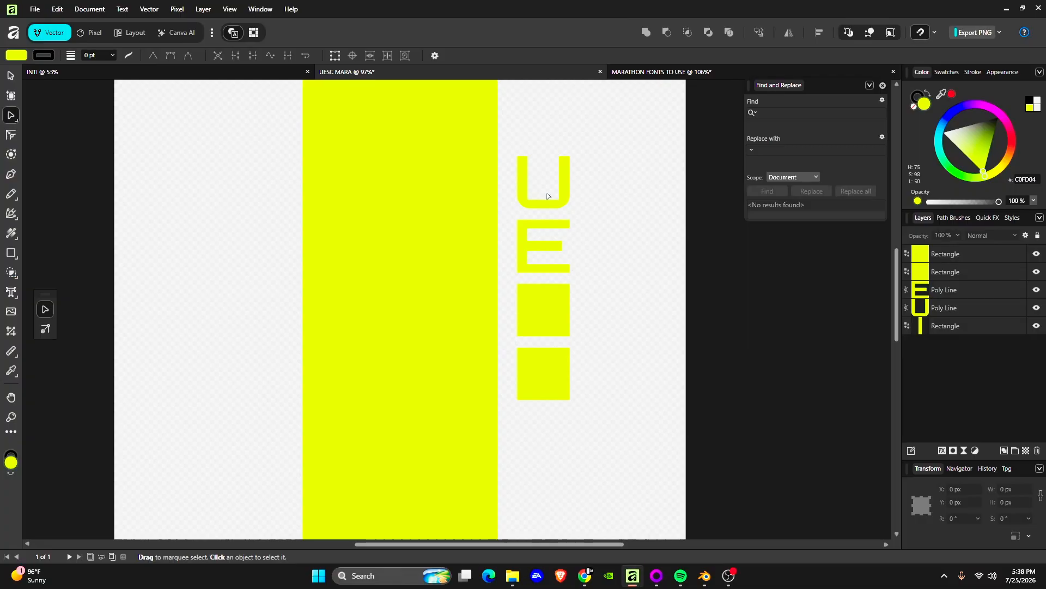
pyautogui.hotkey('ctrl', 'z')
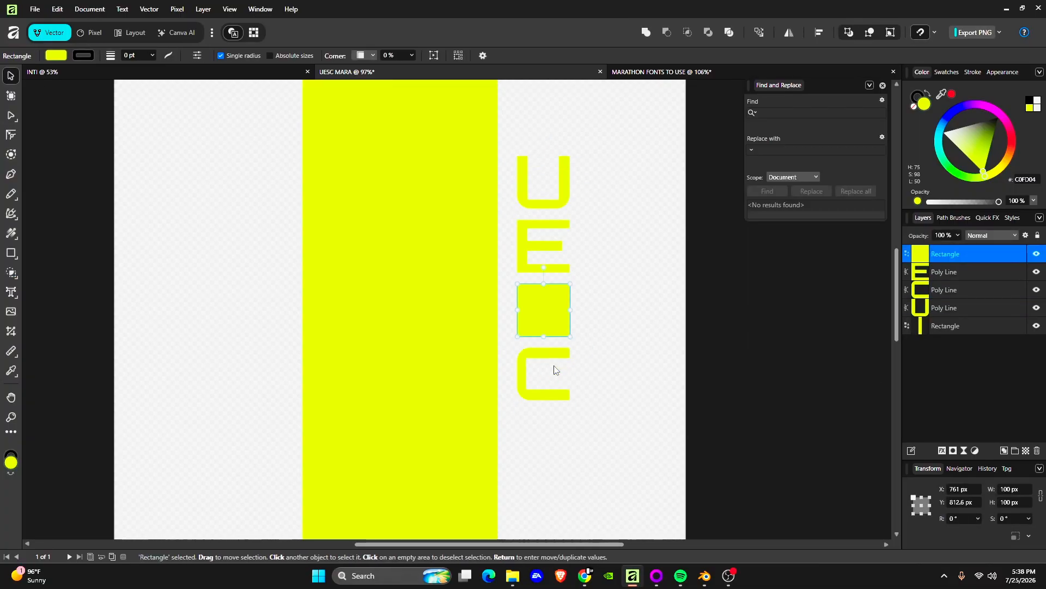
# Draw a bar about 98.7 × 25.3 px across the remaining square's upper right and place a copy across its lower left.
pyautogui.hotkey('alt', 'Tab')
pyautogui.hotkey('alt', 'Tab')
pyautogui.press('a')
pyautogui.click(589, 344)
pyautogui.keyDown('ctrl'); pyautogui.scroll(3, 589, 343); pyautogui.keyUp('ctrl')
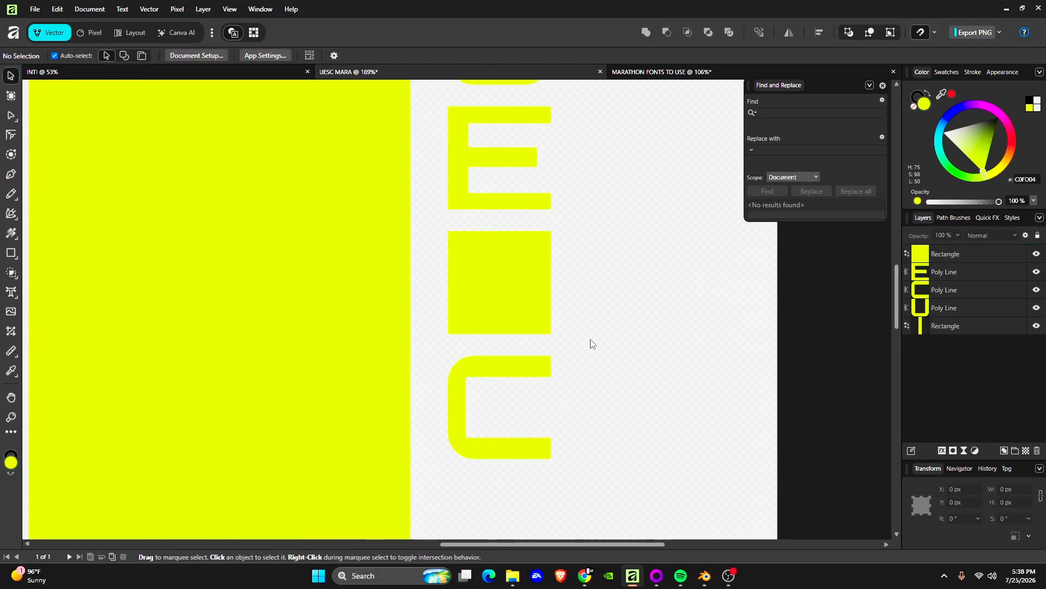
pyautogui.keyDown('ctrl'); pyautogui.scroll(1, 552, 221); pyautogui.keyUp('ctrl')
pyautogui.press('v')
pyautogui.press('m')
pyautogui.moveTo(490, 310); pyautogui.dragTo(617, 339)
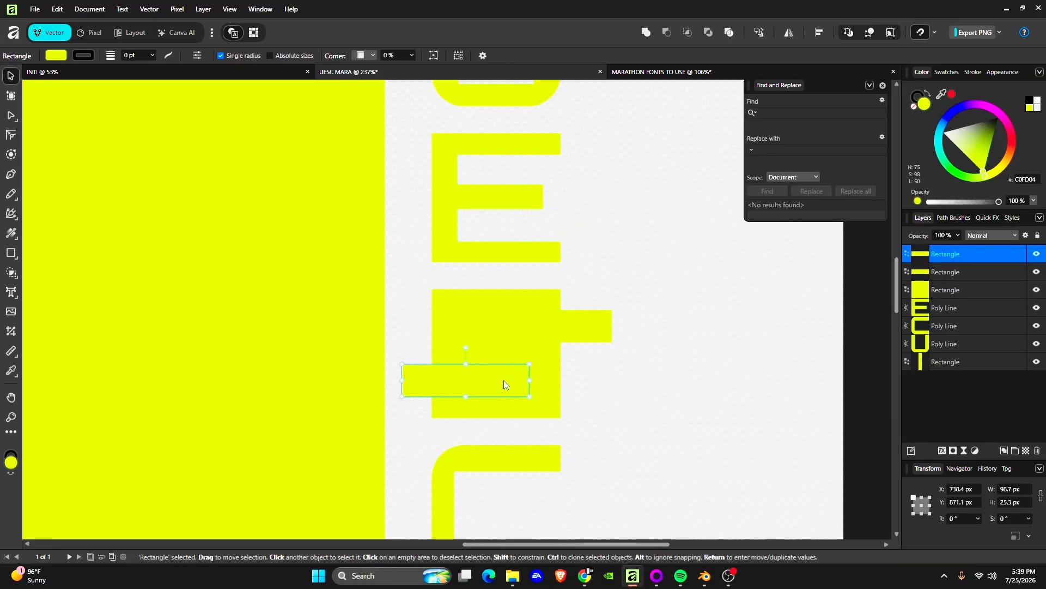
# Subtract the two bars from the square to form a letter S and round its outer left corners.
pyautogui.click(666, 32)
pyautogui.press('a')
pyautogui.moveTo(430, 365); pyautogui.dragTo(423, 374)
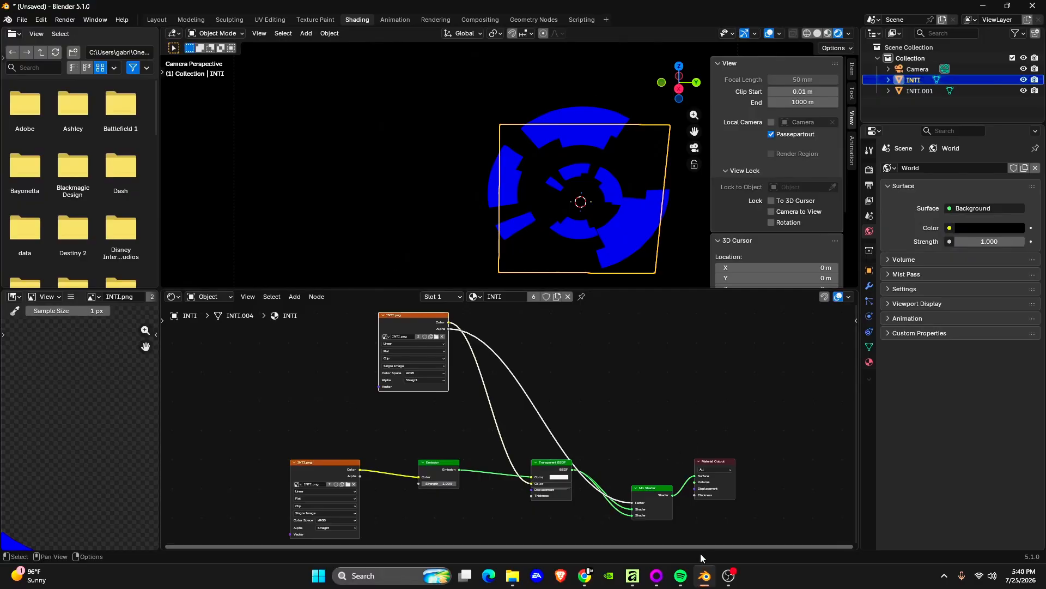
pyautogui.press('v')
pyautogui.click(547, 403)
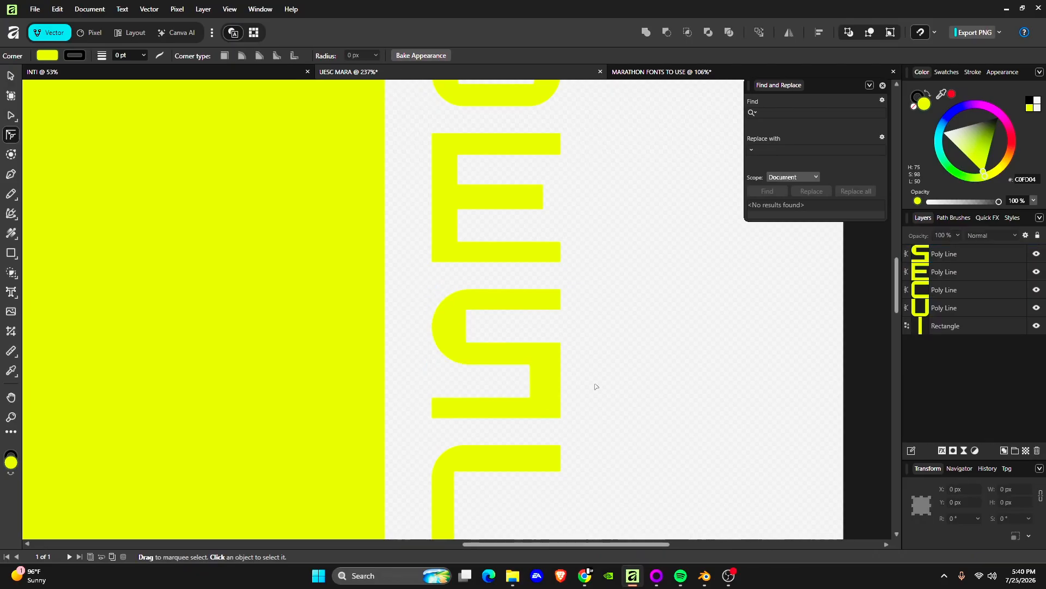
# Move the S's upper inner nodes outward to thin its left side and round its outer right corners.
pyautogui.press('a')
pyautogui.click(466, 312)
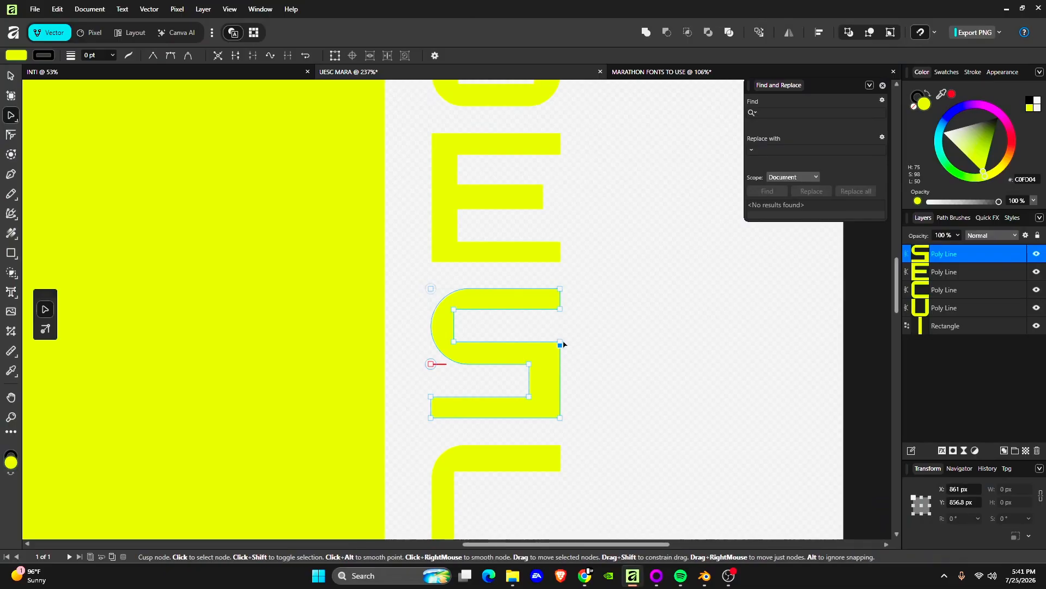
pyautogui.press('c')
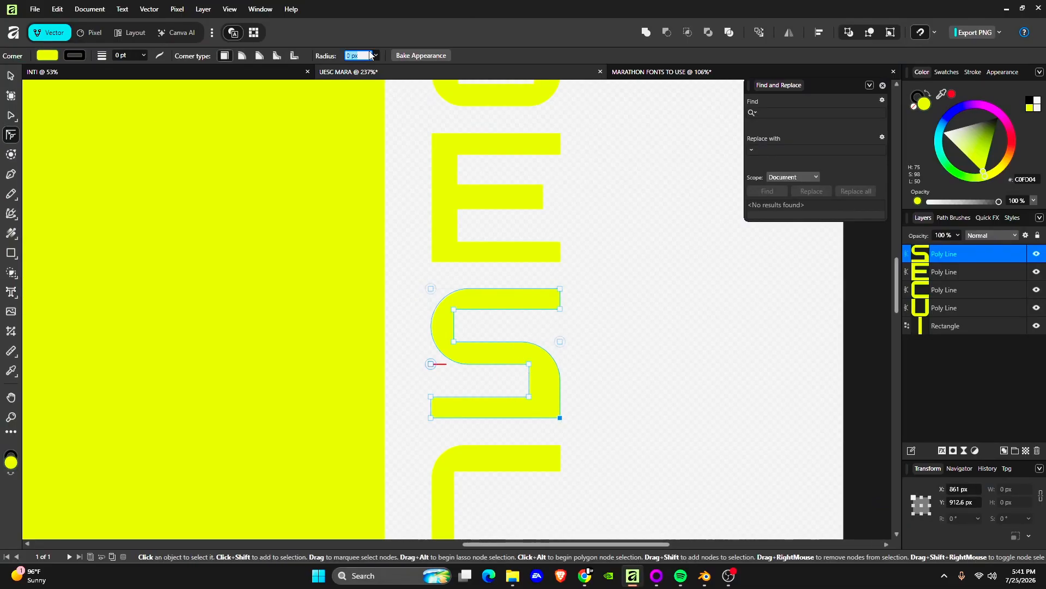
pyautogui.click(589, 352)
# Select the four UESC letters and move them onto the right edge of the yellow stripe, lower down.
pyautogui.scroll(-8, 588, 351)
pyautogui.press('v')
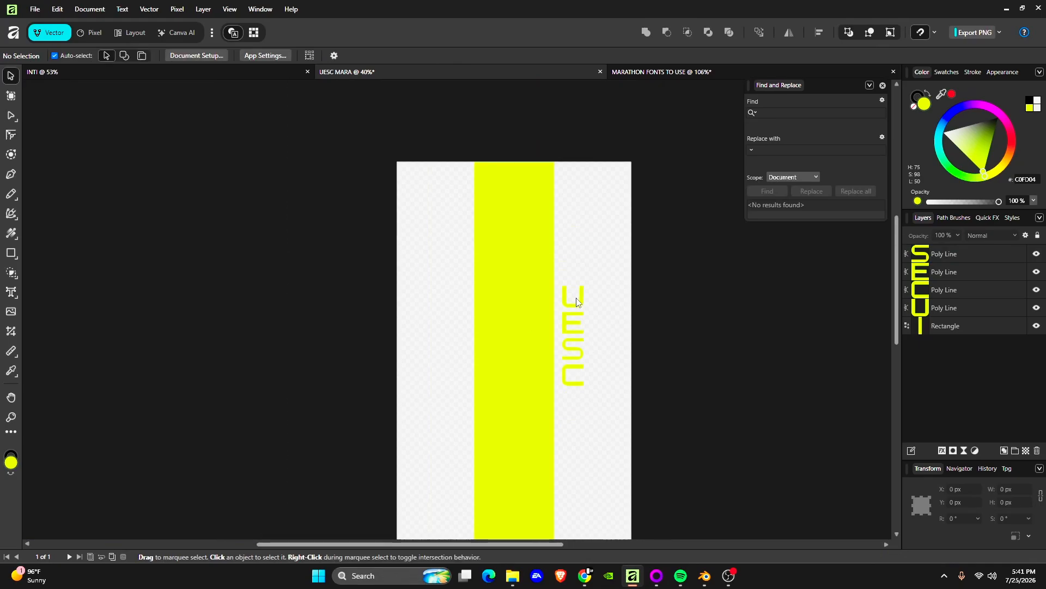
pyautogui.moveTo(597, 274); pyautogui.dragTo(559, 363)
pyautogui.scroll(-2, 587, 193)
pyautogui.moveTo(544, 305); pyautogui.dragTo(541, 384)
# Subtract the UESC letters from the yellow stripe so they are cut out of it.
pyautogui.hotkey('ctrl', 'a')
pyautogui.click(667, 32)
pyautogui.click(709, 295)
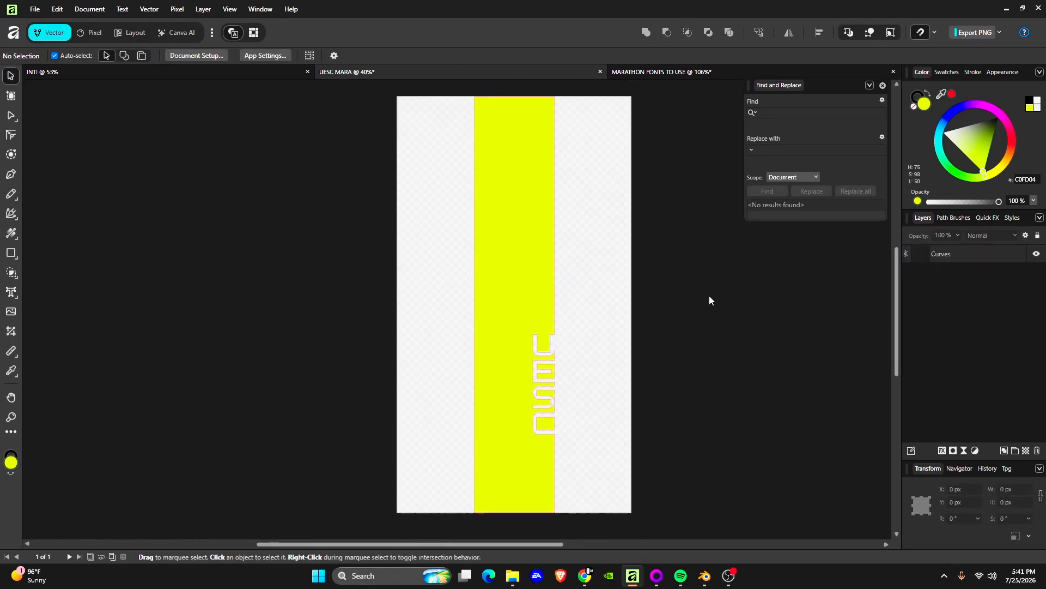
# Undo the previous cut of the UESC letters and subtract them from the yellow stripe again, slightly inside its right edge.
pyautogui.hotkey('ctrl', 'z')
pyautogui.hotkey('ctrl', 'z')
pyautogui.hotkey('ctrl', 'z')
pyautogui.click(671, 34)
pyautogui.click(631, 334)
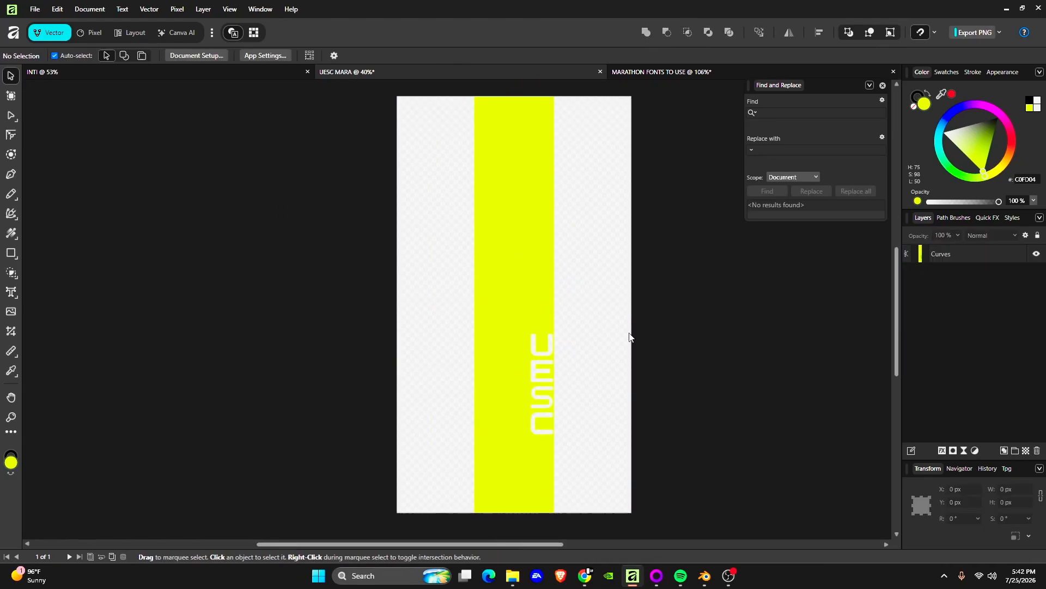
# Draw a narrow full-height rectangle down the middle of the yellow stripe and subtract it to split the stripe in two.
pyautogui.click(8, 255)
pyautogui.moveTo(509, 97)
pyautogui.mouseDown()
pyautogui.moveTo(483, 409)
pyautogui.moveTo(515, 512)
pyautogui.mouseUp()
pyautogui.press('v')
pyautogui.click(759, 292)
pyautogui.click(945, 254)
pyautogui.keyDown('shift'); pyautogui.click(946, 271); pyautogui.keyUp('shift')
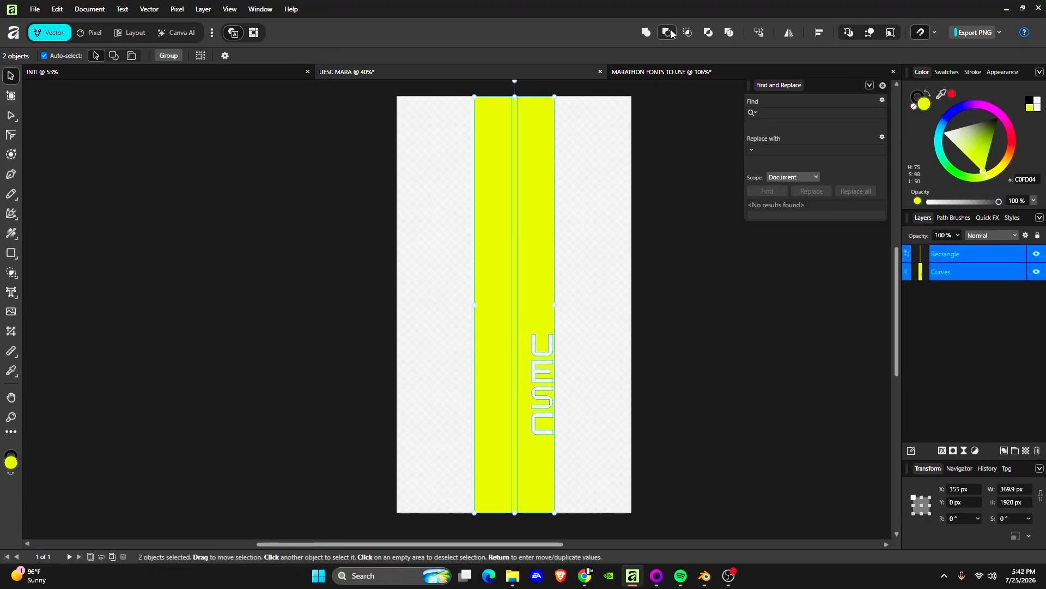
pyautogui.click(668, 33)
pyautogui.click(633, 233)
pyautogui.scroll(1, 565, 270)
pyautogui.keyDown('ctrl'); pyautogui.scroll(2, 568, 278); pyautogui.keyUp('ctrl')
pyautogui.keyDown('ctrl'); pyautogui.scroll(-2, 592, 229); pyautogui.keyUp('ctrl')
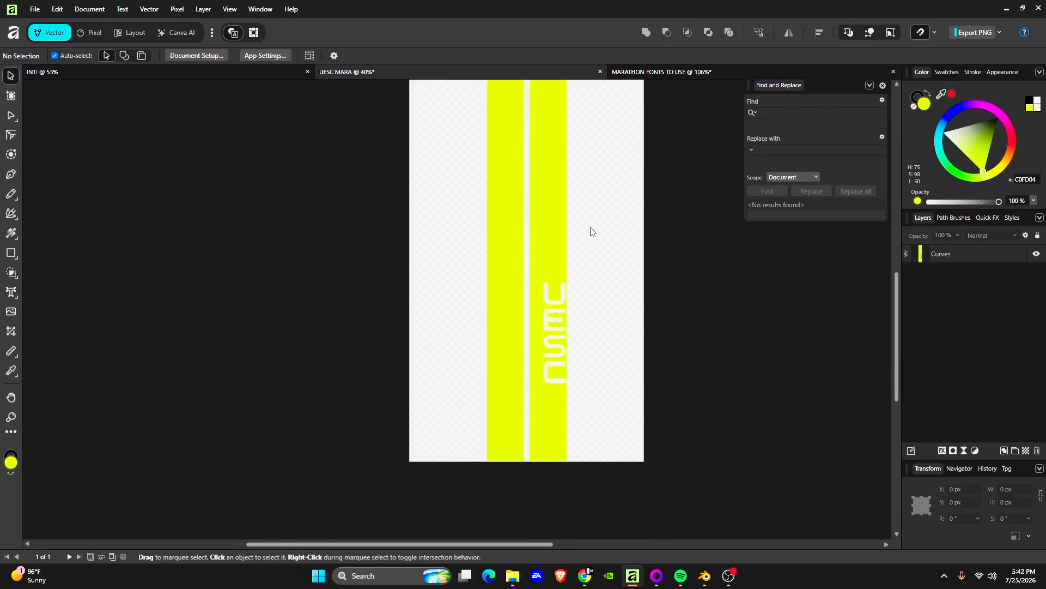
# Switch to Blender and duplicate the INTI circle plane along the X axis.
pyautogui.click(707, 582)
pyautogui.moveTo(498, 152); pyautogui.dragTo(530, 155, button='middle')
pyautogui.hotkey('shift', 'd')
pyautogui.press('x')
pyautogui.click(461, 157)
pyautogui.moveTo(461, 157); pyautogui.dragTo(412, 177, button='middle')
pyautogui.click(593, 159)
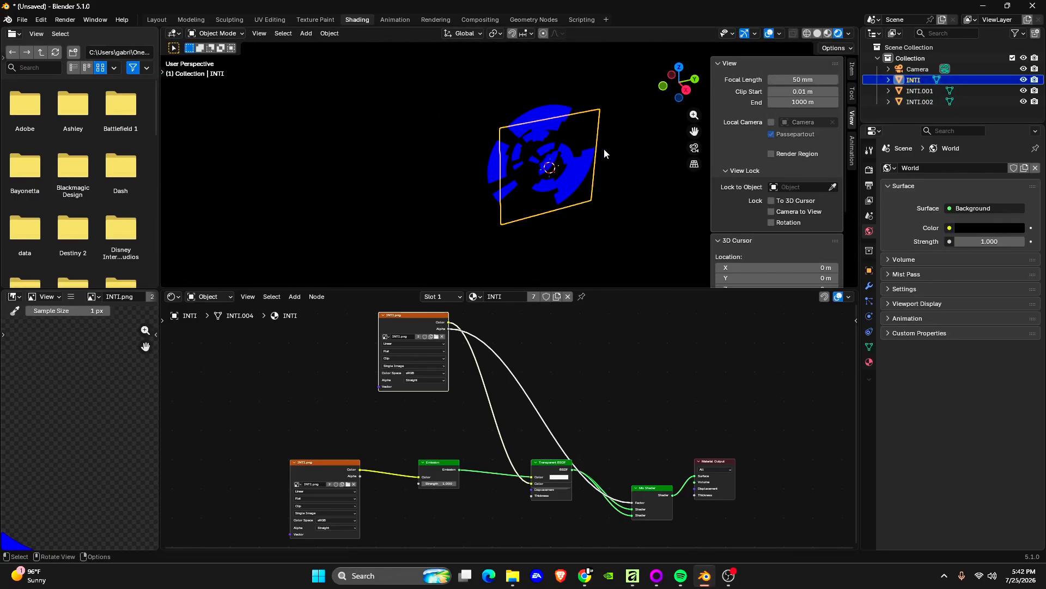
# Duplicate a circle plane again along the X axis and resize the copy.
pyautogui.click(586, 165)
pyautogui.click(622, 180)
pyautogui.moveTo(621, 190); pyautogui.dragTo(632, 152, button='middle')
pyautogui.keyDown('shift'); pyautogui.moveTo(634, 155); pyautogui.dragTo(641, 217, button='middle'); pyautogui.keyUp('shift')
pyautogui.hotkey('shift', 'd')
pyautogui.press('x')
pyautogui.moveTo(565, 221); pyautogui.dragTo(538, 205, button='middle')
pyautogui.click(595, 220)
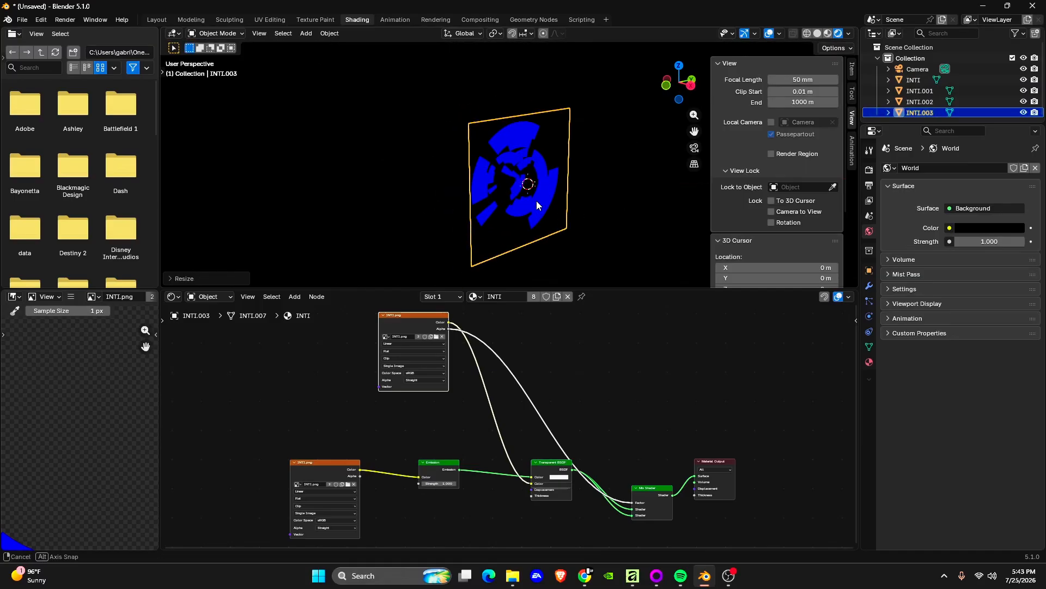
# Rotate the newest circle plane about the X axis so its segments are offset from the others.
pyautogui.press('r')
pyautogui.press('x')
pyautogui.click(603, 192)
pyautogui.click(603, 196)
pyautogui.moveTo(604, 196); pyautogui.dragTo(561, 200, button='middle')
# Duplicate the rotated circle plane and move the copy along the X axis.
pyautogui.click(567, 201)
pyautogui.hotkey('shift', 'd')
pyautogui.press('g')
pyautogui.press('x')
pyautogui.click(668, 227)
pyautogui.moveTo(643, 221); pyautogui.dragTo(482, 201, button='middle')
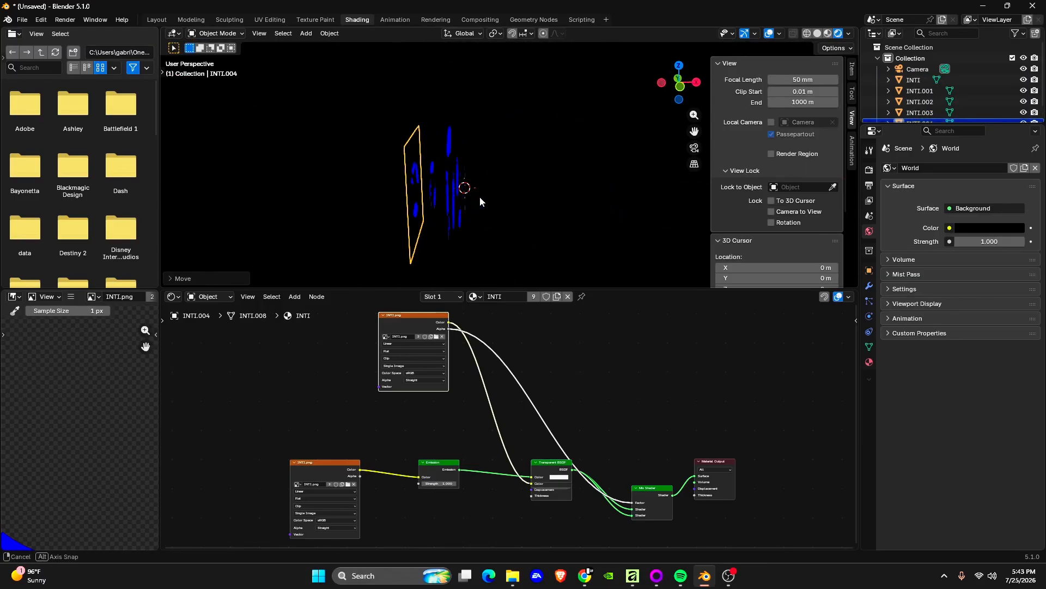
# Undo the last move and reposition the circle plane along the X axis.
pyautogui.hotkey('ctrl', 'z')
pyautogui.press('g')
pyautogui.press('x')
pyautogui.click(494, 205)
pyautogui.moveTo(665, 199); pyautogui.dragTo(573, 186, button='middle')
pyautogui.moveTo(472, 217); pyautogui.dragTo(584, 198, button='middle')
pyautogui.click(586, 200)
# Duplicate another circle plane and place the copy farther along the X axis.
pyautogui.keyDown('shift'); pyautogui.moveTo(570, 250); pyautogui.dragTo(444, 177, button='middle'); pyautogui.keyUp('shift')
pyautogui.click(397, 191)
pyautogui.hotkey('shift', 'd')
pyautogui.click(477, 212)
pyautogui.press('g')
pyautogui.press('x')
pyautogui.click(462, 211)
# Rotate the new circle copy about the X axis and look at the stack through the camera.
pyautogui.press('r')
pyautogui.press('x')
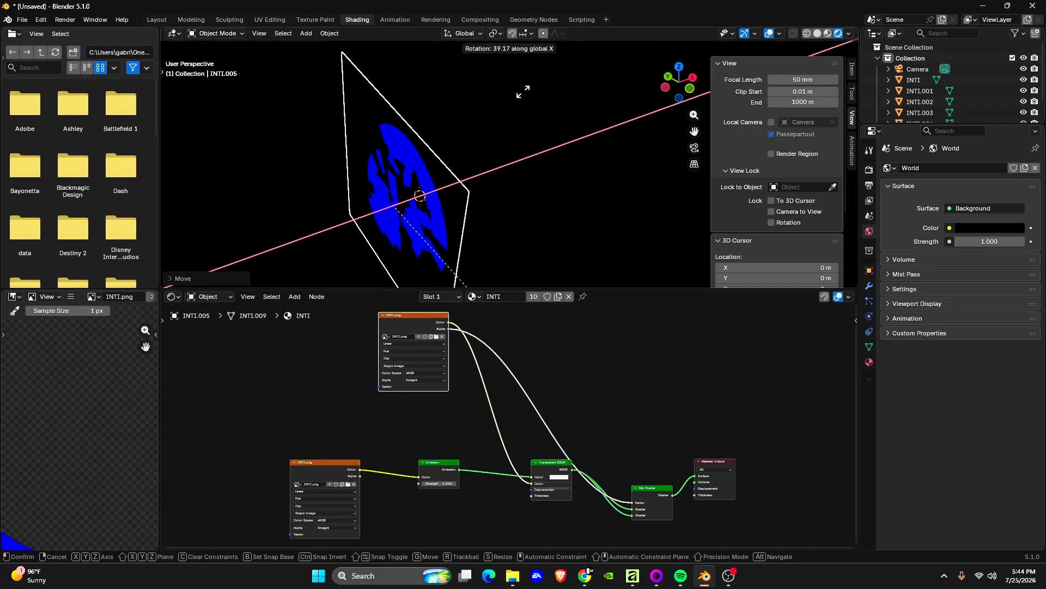
pyautogui.click(526, 89)
pyautogui.click(530, 98)
pyautogui.moveTo(530, 109); pyautogui.dragTo(475, 142, button='middle')
pyautogui.press('KP_0')
# Switch to Affinity and draw a thin vertical rectangle about 28 px by 158 px beside the left yellow stripe.
pyautogui.click(633, 576)
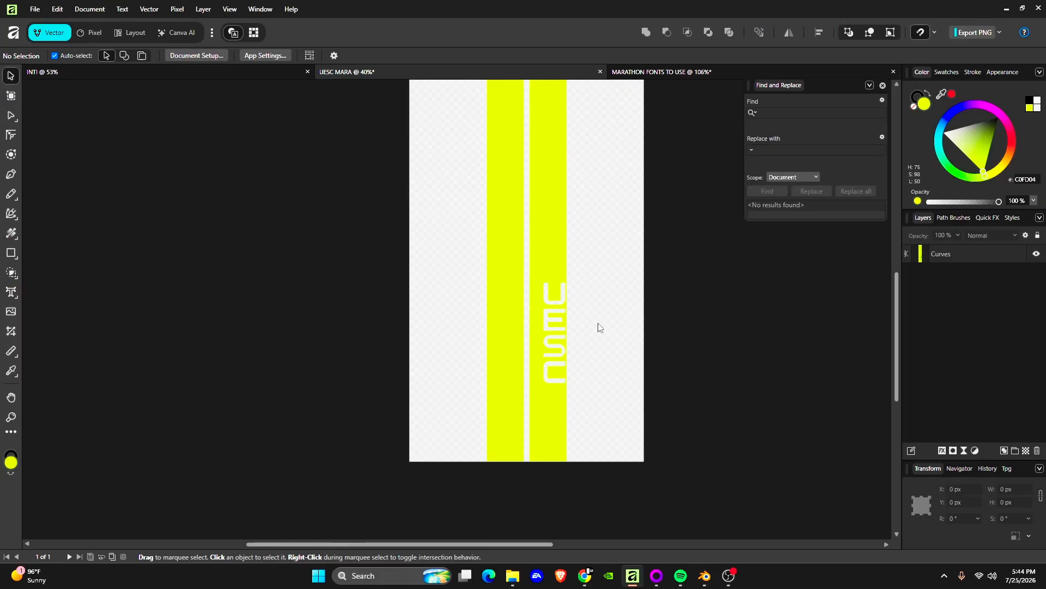
pyautogui.click(11, 253)
pyautogui.moveTo(463, 219); pyautogui.dragTo(469, 253)
pyautogui.scroll(2, 574, 212)
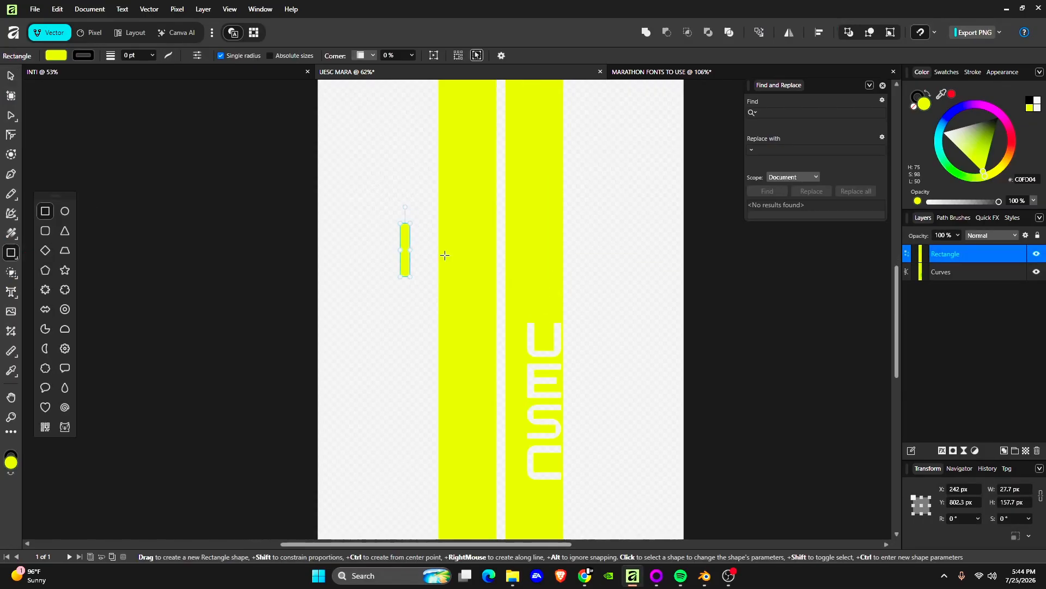
# Move the bar onto the left stripe and duplicate it downward into a staggered column of four bars.
pyautogui.press('v')
pyautogui.moveTo(404, 261); pyautogui.dragTo(463, 266)
pyautogui.hotkey('ctrl', 'j')
pyautogui.keyDown('shift'); pyautogui.click(472, 283); pyautogui.keyUp('shift')
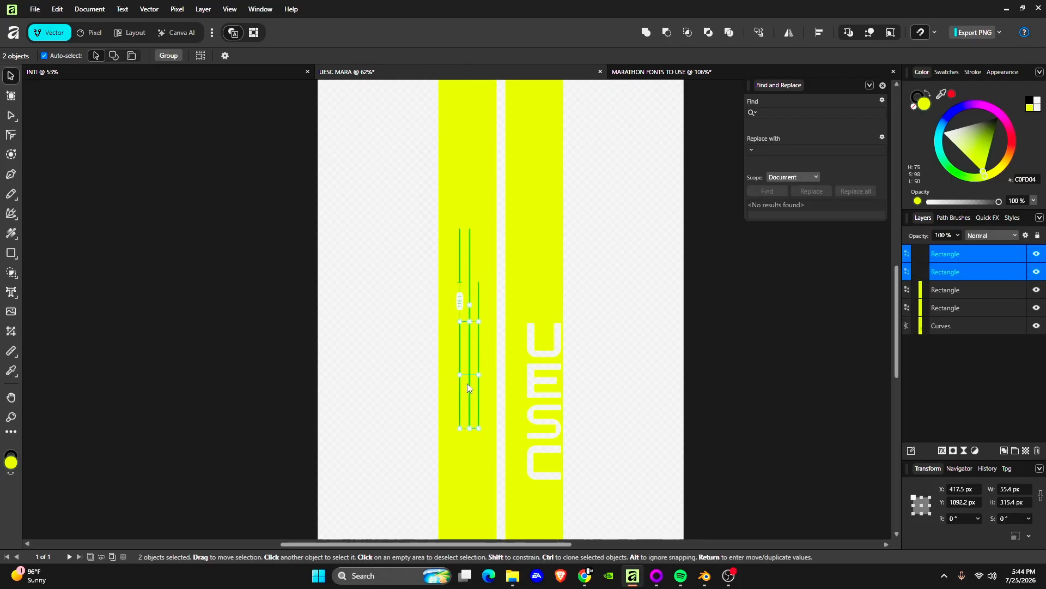
pyautogui.moveTo(466, 384)
pyautogui.mouseDown()
pyautogui.moveTo(466, 375)
pyautogui.moveTo(472, 398)
pyautogui.mouseUp()
pyautogui.click(466, 375)
pyautogui.click(467, 323)
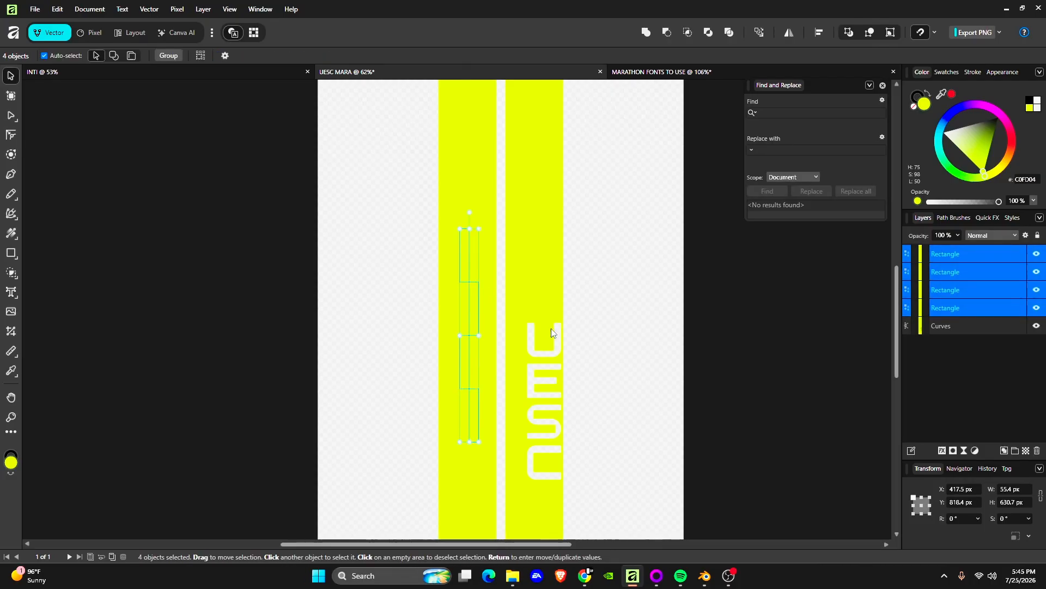
# Try to subtract the four staggered bars from the yellow stripes.
pyautogui.click(465, 362)
pyautogui.click(474, 400)
pyautogui.keyDown('shift'); pyautogui.click(464, 364); pyautogui.keyUp('shift')
pyautogui.keyDown('shift'); pyautogui.click(473, 310); pyautogui.keyUp('shift')
pyautogui.scroll(-3, 507, 319)
pyautogui.keyDown('shift'); pyautogui.click(513, 306); pyautogui.keyUp('shift')
pyautogui.click(667, 32)
pyautogui.click(664, 283)
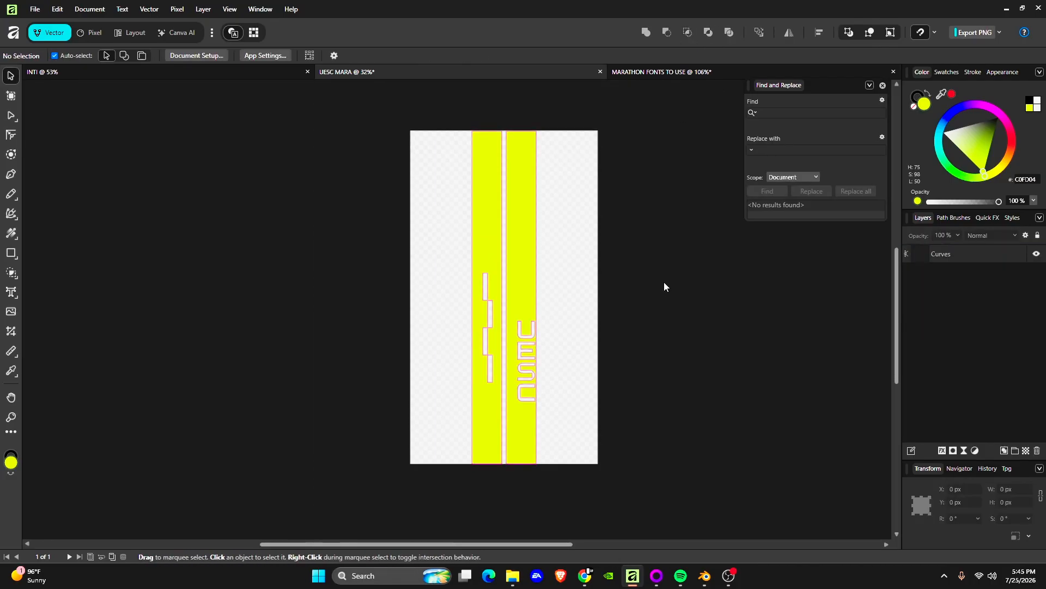
pyautogui.scroll(5, 532, 278)
pyautogui.scroll(-4, 505, 305)
pyautogui.hotkey('ctrl', 'z')
# Try to place a copy of one bar on the outer side of the staggered column.
pyautogui.click(475, 380)
pyautogui.scroll(4, 472, 349)
pyautogui.click(470, 292)
pyautogui.keyDown('ctrl'); pyautogui.moveTo(470, 292); pyautogui.dragTo(442, 285); pyautogui.keyUp('ctrl')
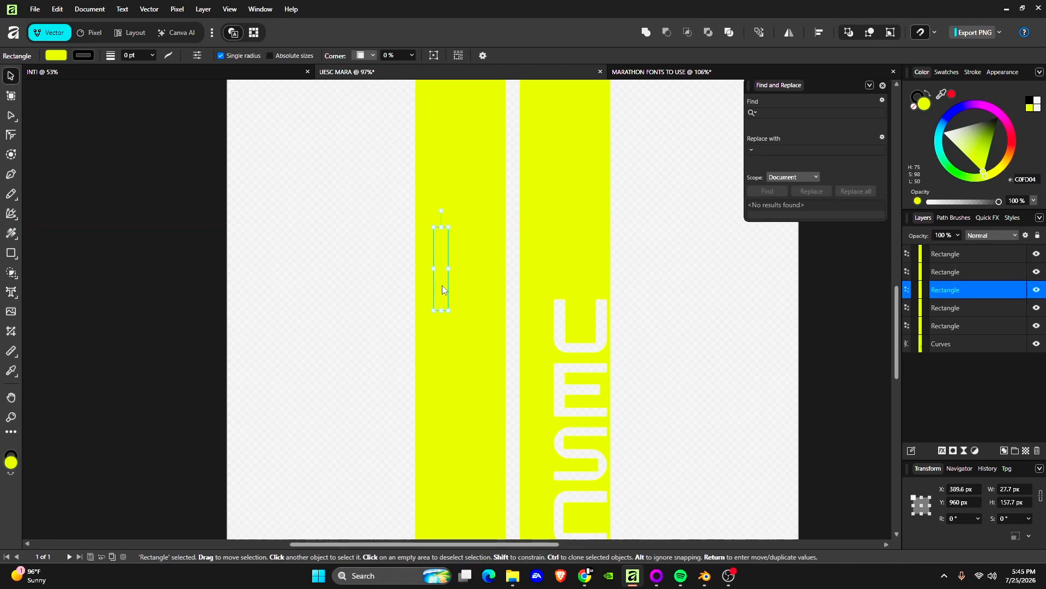
pyautogui.hotkey('ctrl', 'z')
pyautogui.hotkey('ctrl', 'z')
pyautogui.hotkey('ctrl', 'z')
# Fill the bars with blue and duplicate one downward to form a four-bar pattern with a hollow centre.
pyautogui.click(457, 210)
pyautogui.click(56, 55)
pyautogui.click(128, 123)
pyautogui.scroll(-2, 533, 280)
pyautogui.moveTo(484, 233)
pyautogui.keyDown('ctrl'); pyautogui.mouseDown()
pyautogui.moveTo(492, 285)
pyautogui.moveTo(474, 282)
pyautogui.moveTo(484, 330)
pyautogui.mouseUp(); pyautogui.keyUp('ctrl')
# Select the four blue bars and move them onto the right stripe above the UESC letters.
pyautogui.click(475, 281)
pyautogui.keyDown('shift'); pyautogui.click(493, 280); pyautogui.keyUp('shift')
pyautogui.keyDown('shift'); pyautogui.click(482, 326); pyautogui.keyUp('shift')
pyautogui.scroll(-5, 518, 283)
pyautogui.moveTo(505, 278); pyautogui.dragTo(531, 247)
pyautogui.scroll(5, 539, 267)
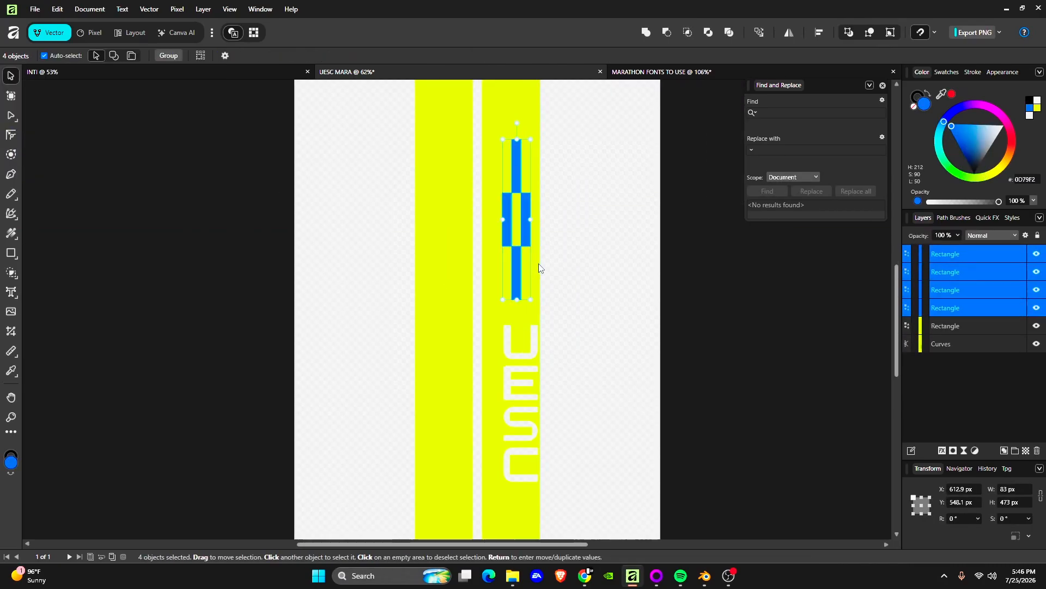
# Subtract the four blue bars from the yellow stripes so the pattern is cut out above UESC.
pyautogui.scroll(-5, 539, 265)
pyautogui.click(533, 243)
pyautogui.keyDown('shift'); pyautogui.click(523, 243); pyautogui.keyUp('shift')
pyautogui.keyDown('shift'); pyautogui.click(528, 216); pyautogui.keyUp('shift')
pyautogui.keyDown('shift'); pyautogui.click(537, 221); pyautogui.keyUp('shift')
pyautogui.click(666, 33)
pyautogui.click(647, 246)
# Switch to Chrome and browse the image results for the UESC Marathon logo.
pyautogui.click(579, 579)
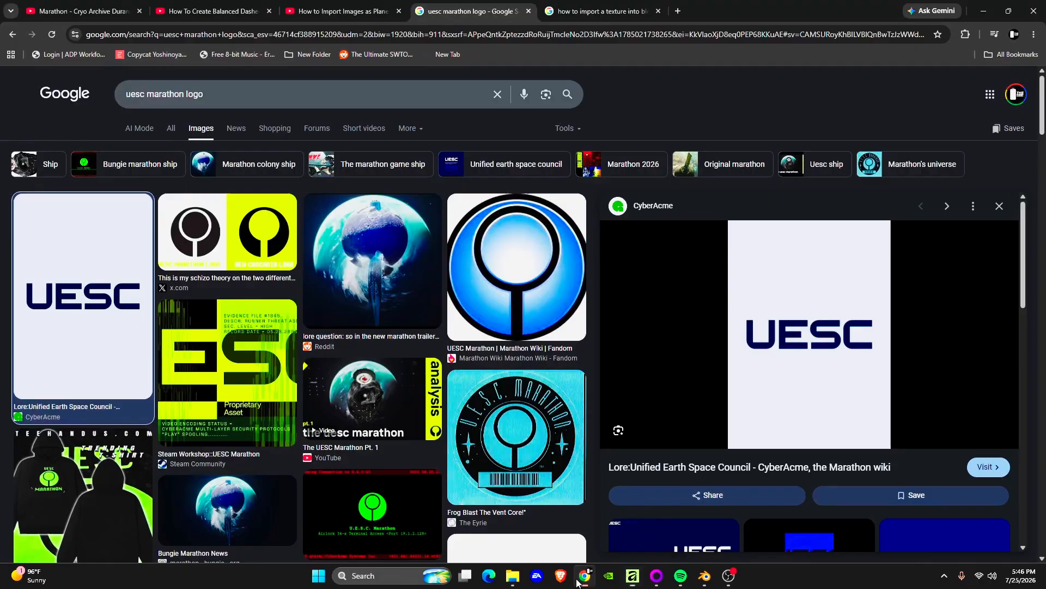
pyautogui.scroll(-15, 218, 338)
pyautogui.click(82, 254)
# Switch back to Affinity and draw a 50 px square on the outer edge of the left stripe.
pyautogui.click(642, 577)
pyautogui.scroll(1, 514, 346)
pyautogui.click(11, 253)
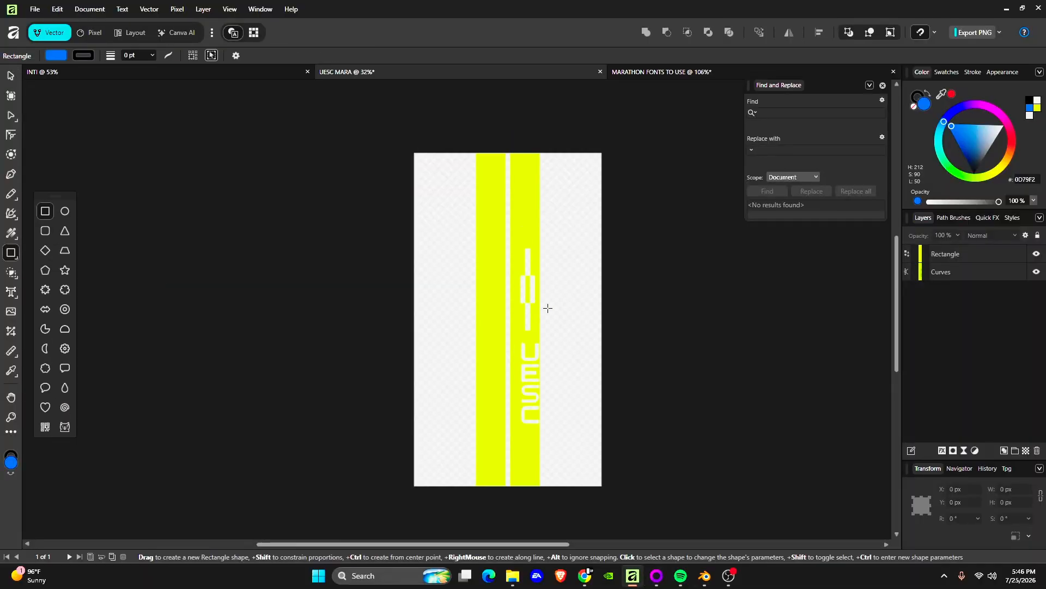
pyautogui.scroll(3, 501, 325)
pyautogui.moveTo(441, 291); pyautogui.dragTo(468, 322)
pyautogui.write('50')
pyautogui.press('Return')
# Duplicate the blue square diagonally and downward into a checker pattern of six squares.
pyautogui.press('v')
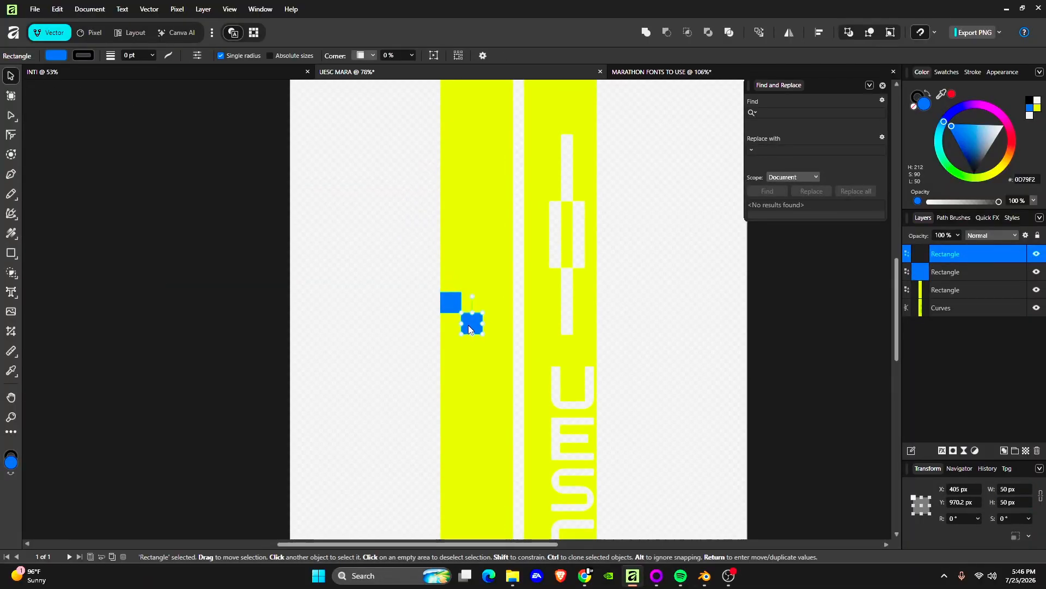
pyautogui.keyDown('ctrl'); pyautogui.moveTo(493, 385); pyautogui.dragTo(471, 406); pyautogui.keyUp('ctrl')
pyautogui.keyDown('ctrl'); pyautogui.scroll(-4, 661, 365); pyautogui.keyUp('ctrl')
pyautogui.keyDown('shift'); pyautogui.click(592, 358); pyautogui.keyUp('shift')
pyautogui.keyDown('shift'); pyautogui.click(584, 349); pyautogui.keyUp('shift')
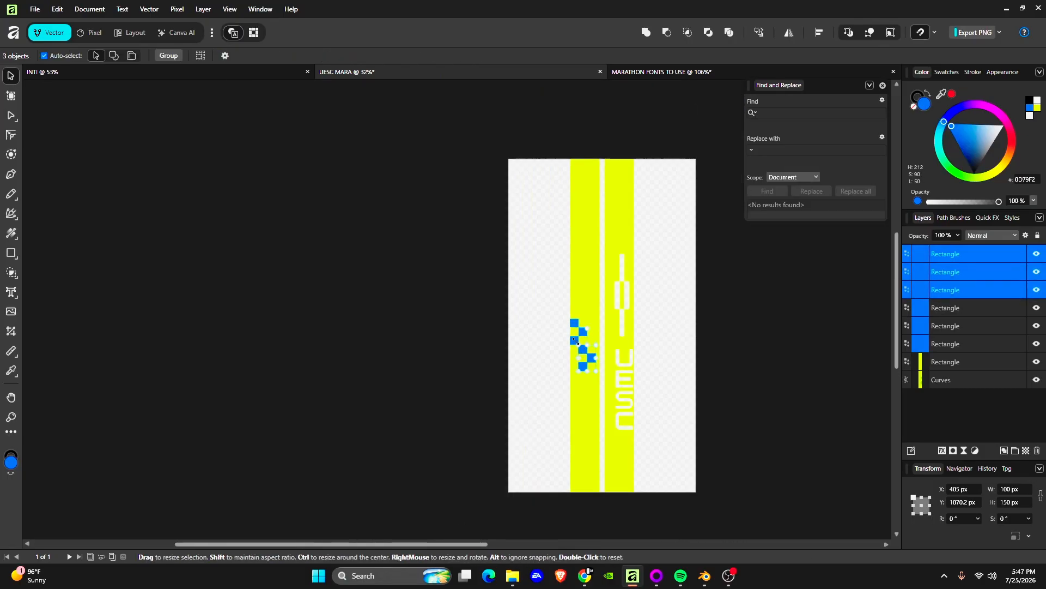
# Select the six checker squares and move them near the top of the left stripe.
pyautogui.keyDown('shift'); pyautogui.click(575, 361); pyautogui.keyUp('shift')
pyautogui.keyDown('shift'); pyautogui.click(589, 347); pyautogui.keyUp('shift')
pyautogui.keyDown('shift'); pyautogui.click(575, 333); pyautogui.keyUp('shift')
pyautogui.moveTo(575, 333); pyautogui.dragTo(575, 128)
# Subtract the checker squares from the yellow stripes to cut the pattern out.
pyautogui.keyDown('shift'); pyautogui.click(649, 216); pyautogui.keyUp('shift')
pyautogui.keyDown('ctrl'); pyautogui.scroll(2, 669, 104); pyautogui.keyUp('ctrl')
pyautogui.click(666, 32)
pyautogui.click(740, 270)
pyautogui.scroll(-5, 715, 312)
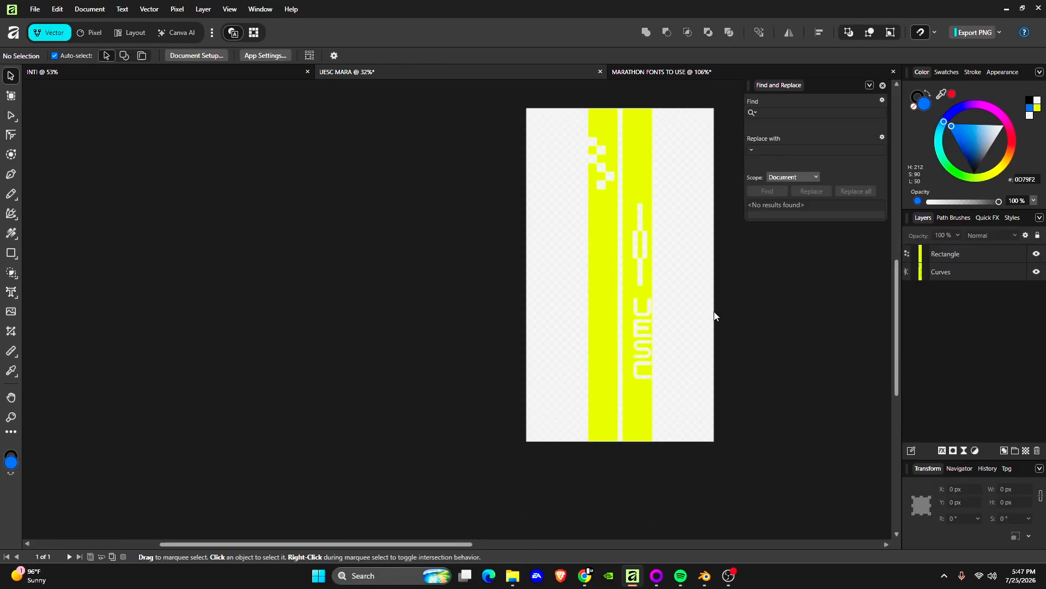
# Draw a flat rectangle about 96 px by 18 px on the outer edge of the left stripe, beside the UESC letters.
pyautogui.keyDown('ctrl'); pyautogui.scroll(2, 714, 316); pyautogui.keyUp('ctrl')
pyautogui.press('m')
pyautogui.moveTo(542, 320); pyautogui.dragTo(542, 321)
pyautogui.keyDown('ctrl'); pyautogui.scroll(4, 600, 354); pyautogui.keyUp('ctrl')
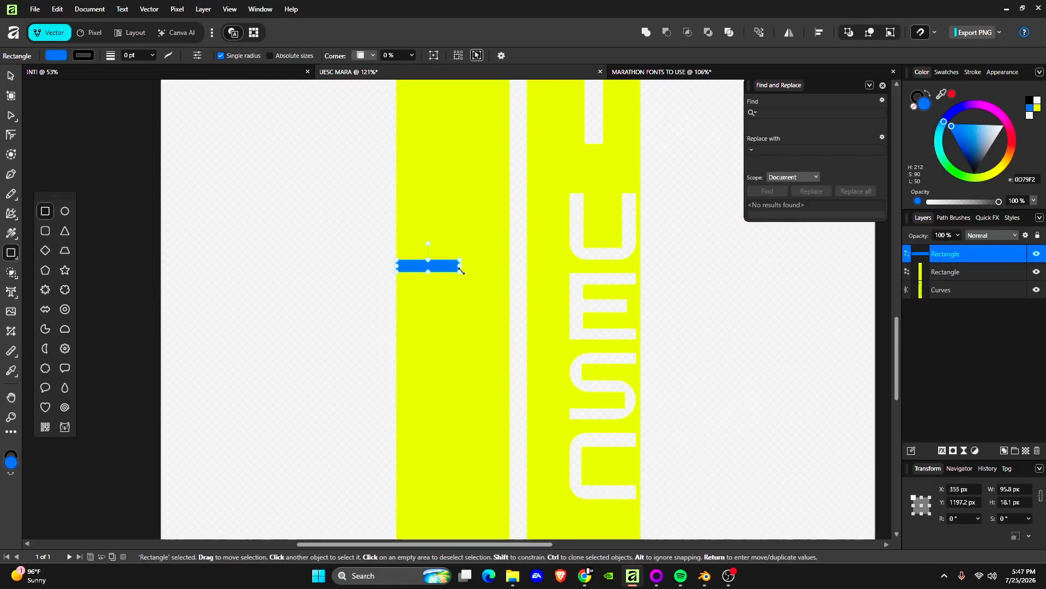
# Duplicate the flat bar downward as thinner lines of varying thickness to build a barcode pattern.
pyautogui.press('v')
pyautogui.keyDown('ctrl'); pyautogui.moveTo(440, 262); pyautogui.dragTo(428, 291); pyautogui.keyUp('ctrl')
pyautogui.keyDown('ctrl'); pyautogui.moveTo(441, 292); pyautogui.dragTo(441, 310); pyautogui.keyUp('ctrl')
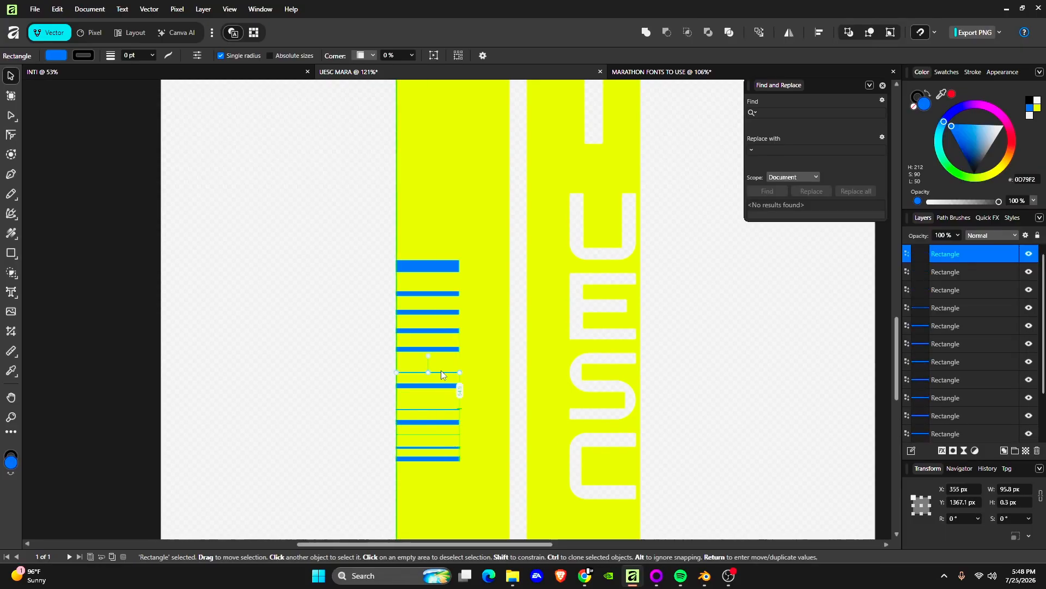
# Select the barcode lines together with the stripes and subtract the lines from the yellow shape.
pyautogui.keyDown('shift'); pyautogui.click(445, 385); pyautogui.keyUp('shift')
pyautogui.keyDown('shift'); pyautogui.click(438, 349); pyautogui.keyUp('shift')
pyautogui.keyDown('ctrl'); pyautogui.scroll(-6, 536, 349); pyautogui.keyUp('ctrl')
pyautogui.moveTo(508, 359); pyautogui.dragTo(508, 377)
pyautogui.click(667, 32)
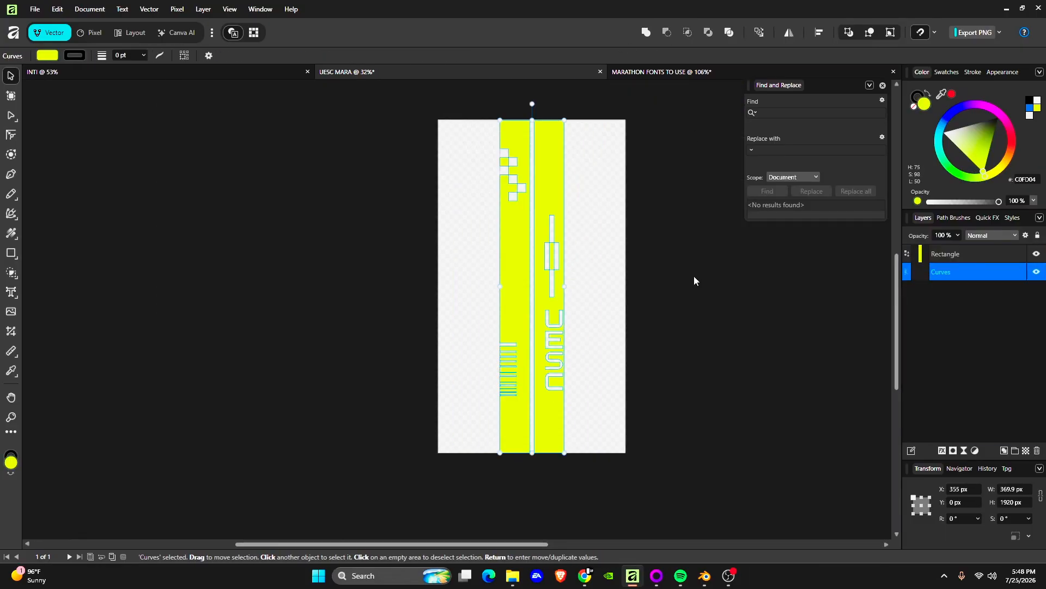
pyautogui.click(696, 280)
# Export the stripe graphic as UESC MARA.png.
pyautogui.click(35, 9)
pyautogui.click(229, 316)
pyautogui.click(688, 413)
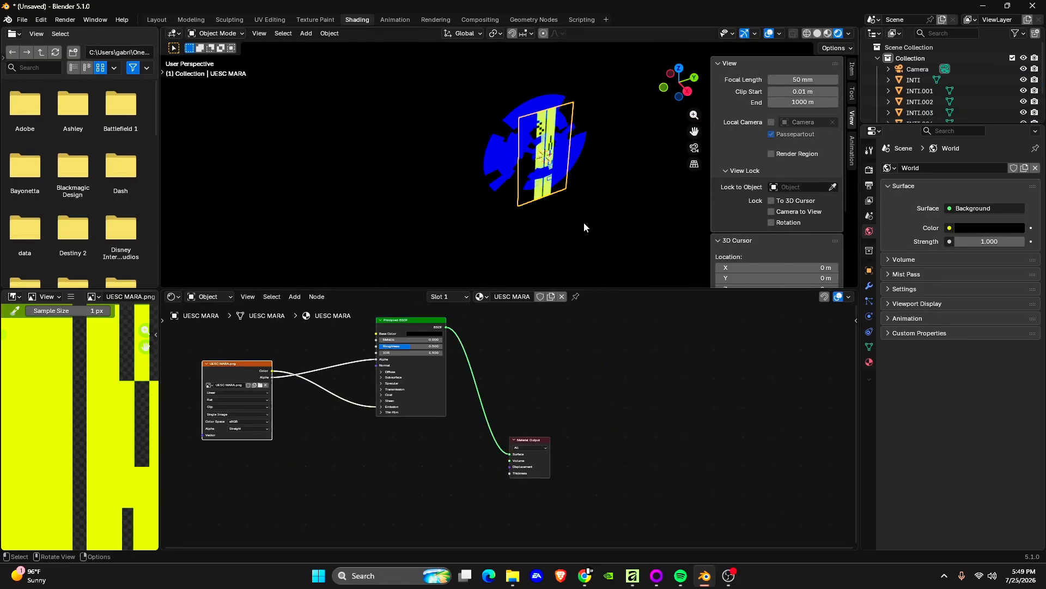
# Rotate the imported UESC MARA plane 90° about the X axis and scale it up.
pyautogui.press('r')
pyautogui.press('x')
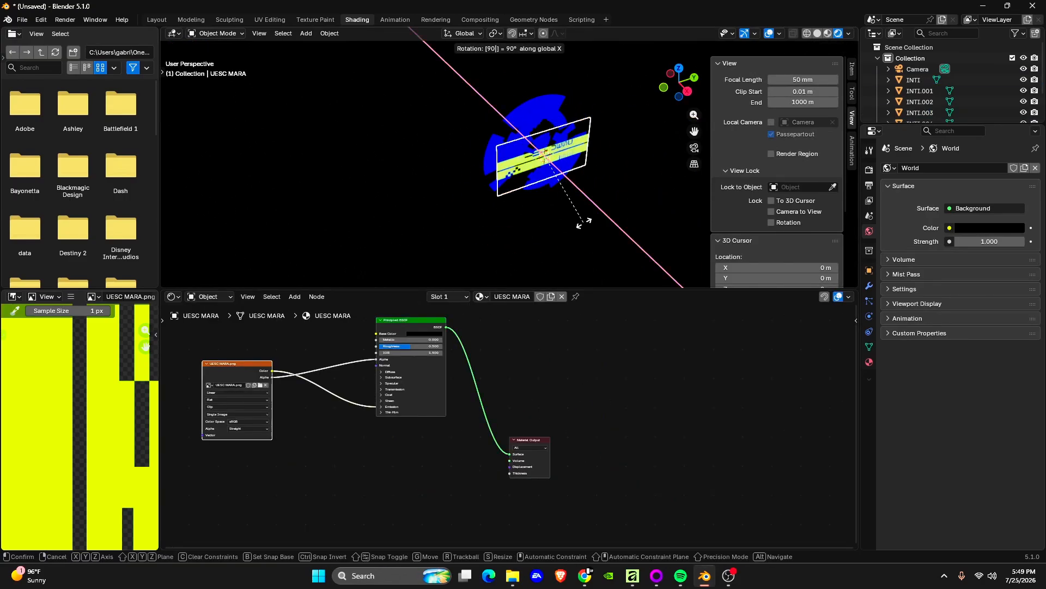
pyautogui.click(614, 241)
pyautogui.press('s')
pyautogui.click(651, 272)
# Rotate the UESC MARA plane about the Z axis so the yellow stripe stands upright in front of the blue circle.
pyautogui.moveTo(651, 273); pyautogui.dragTo(616, 256, button='middle')
pyautogui.press('r')
pyautogui.press('z')
pyautogui.click(619, 218)
pyautogui.press('r')
pyautogui.press('z')
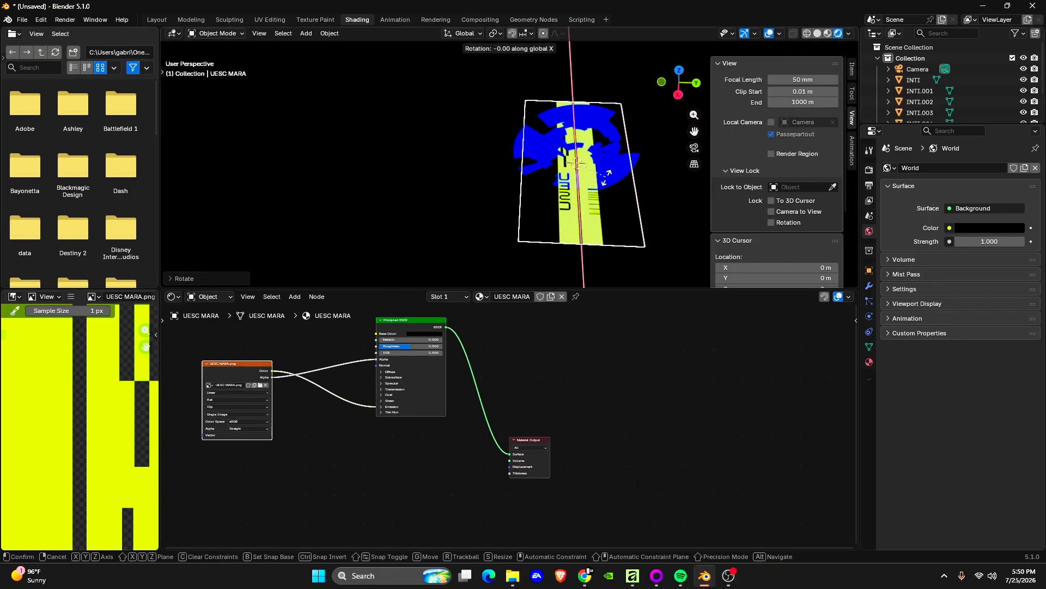
pyautogui.click(620, 199)
# Select the INTI circle in camera view and copy the emission, transparent and mix shader nodes from its material.
pyautogui.press('KP_0')
pyautogui.scroll(3, 620, 201)
pyautogui.click(574, 215)
pyautogui.click(586, 497)
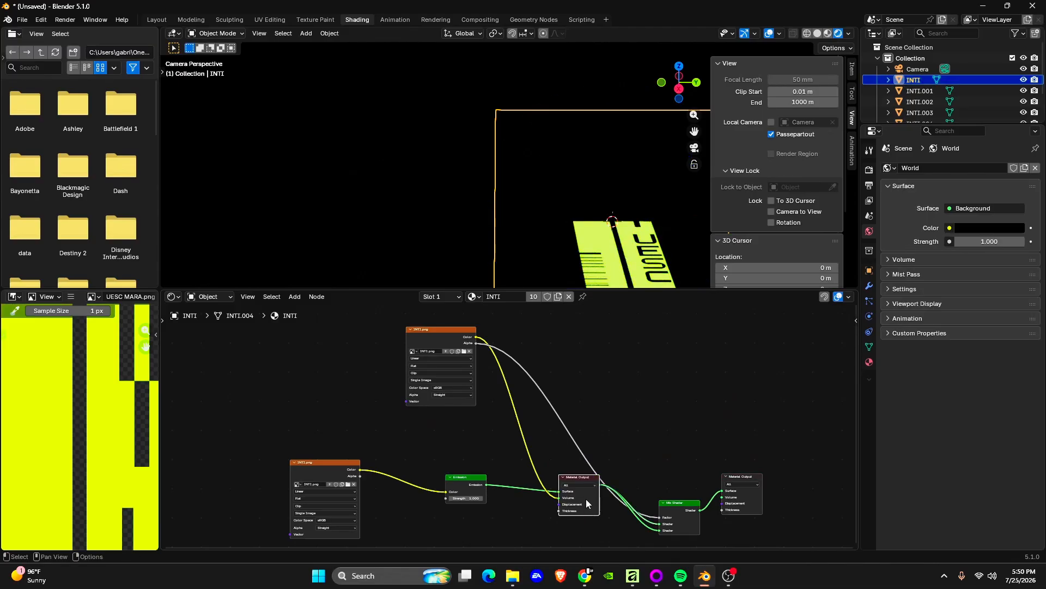
pyautogui.hotkey('ctrl', 'z')
pyautogui.moveTo(625, 540); pyautogui.dragTo(684, 466, button='middle')
pyautogui.scroll(3, 684, 467)
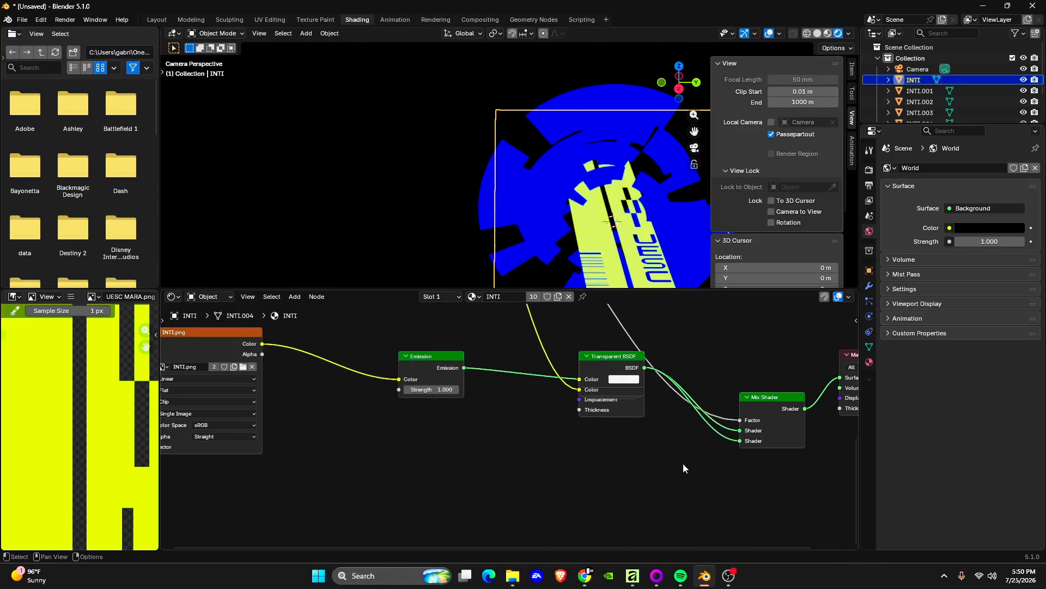
pyautogui.scroll(-2, 684, 464)
pyautogui.moveTo(834, 468); pyautogui.dragTo(388, 344)
pyautogui.hotkey('ctrl', 'c')
# Delete the Principled BSDF node from the UESC MARA material and paste the copied shader nodes in.
pyautogui.scroll(-3, 567, 202)
pyautogui.click(565, 207)
pyautogui.press('Delete')
pyautogui.hotkey('ctrl', 'v')
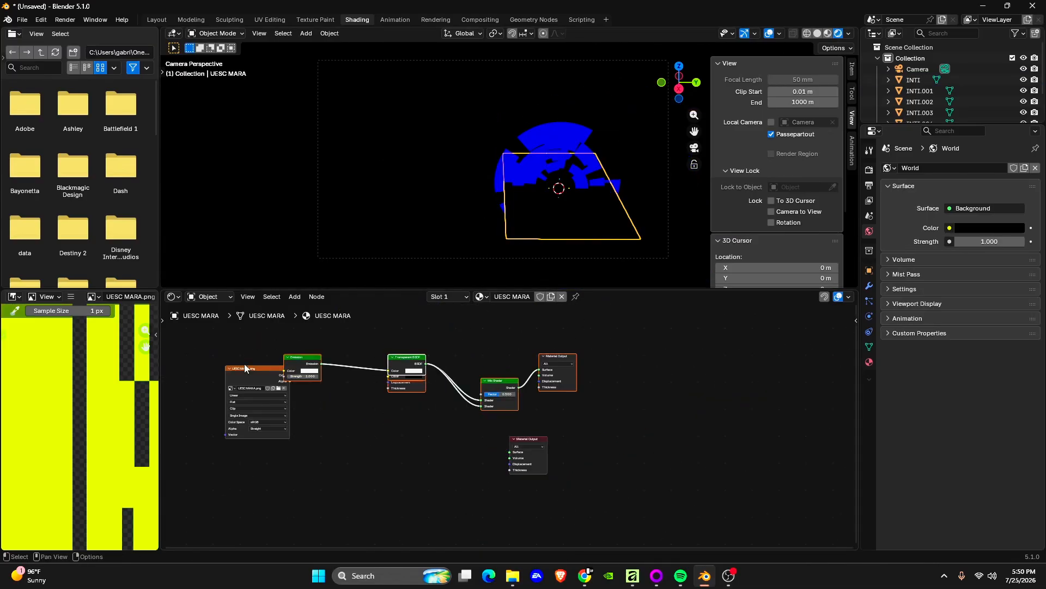
# Compare with the circle's material and spread out the overlapping pasted nodes in the UESC MARA material.
pyautogui.click(555, 125)
pyautogui.click(564, 210)
pyautogui.moveTo(548, 361); pyautogui.dragTo(469, 462)
pyautogui.moveTo(406, 357); pyautogui.dragTo(399, 316)
pyautogui.moveTo(414, 358); pyautogui.dragTo(398, 428)
pyautogui.moveTo(419, 392); pyautogui.dragTo(350, 424)
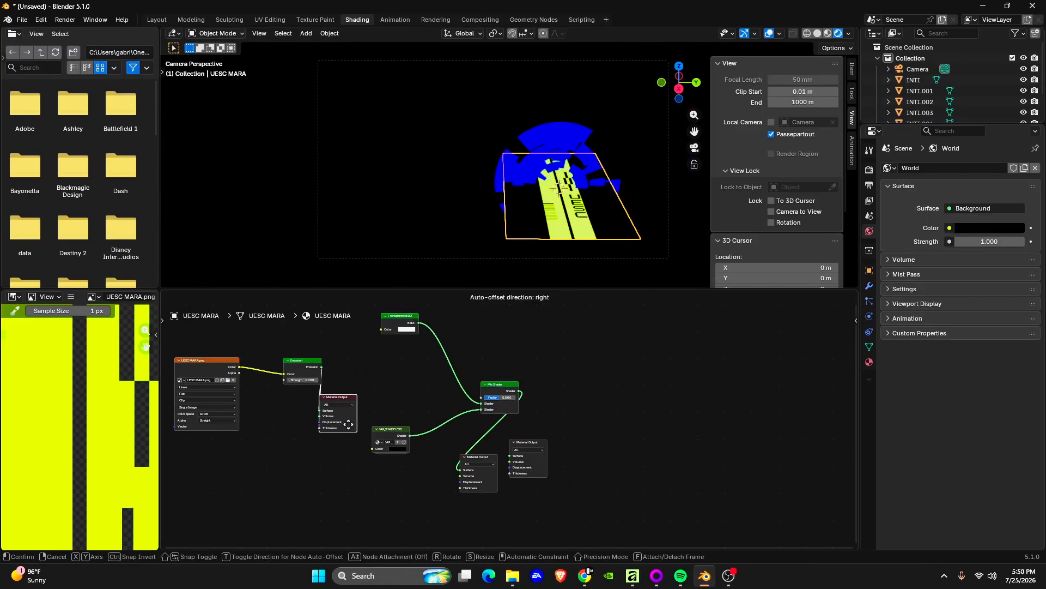
# Undo the last node move and reposition the mix shader and Material Output nodes of the UESC MARA material.
pyautogui.hotkey('ctrl', 'z')
pyautogui.click(528, 442)
pyautogui.click(589, 232)
pyautogui.moveTo(571, 381); pyautogui.dragTo(514, 423, button='middle')
pyautogui.moveTo(511, 424); pyautogui.dragTo(600, 404)
pyautogui.moveTo(511, 425); pyautogui.dragTo(537, 386)
pyautogui.moveTo(248, 472); pyautogui.dragTo(327, 483)
pyautogui.scroll(5, 541, 372)
pyautogui.click(599, 215)
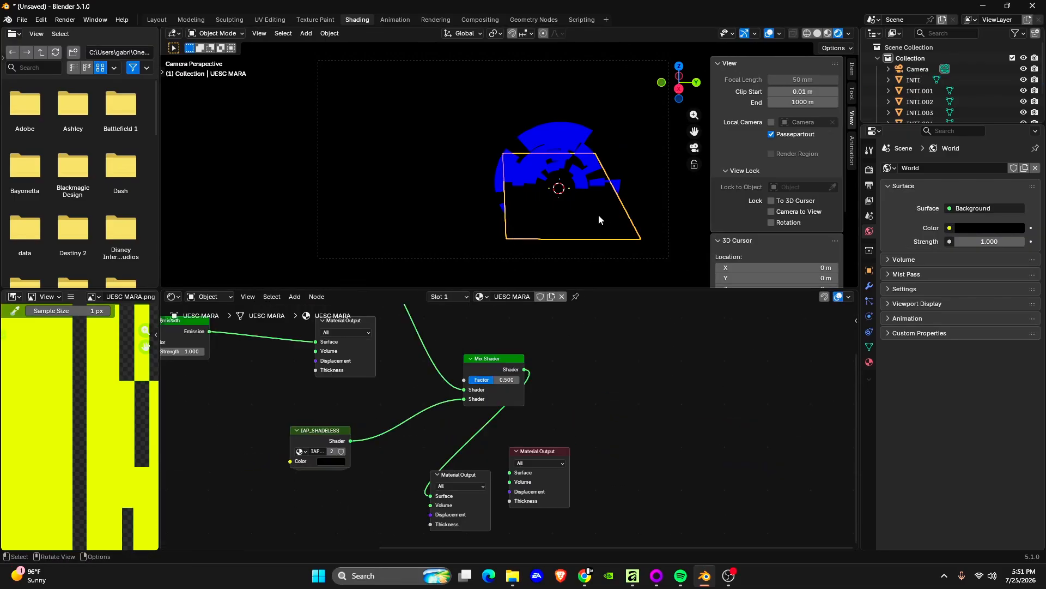
# Delete the UESC MARA plane and add it to the scene again.
pyautogui.press('Delete')
pyautogui.hotkey('shift', 'a')
pyautogui.click(639, 232)
pyautogui.click(520, 385)
pyautogui.scroll(-3, 560, 359)
pyautogui.press('Delete')
pyautogui.scroll(-2, 504, 431)
pyautogui.click(521, 446)
pyautogui.moveTo(521, 446); pyautogui.dragTo(524, 480, button='middle')
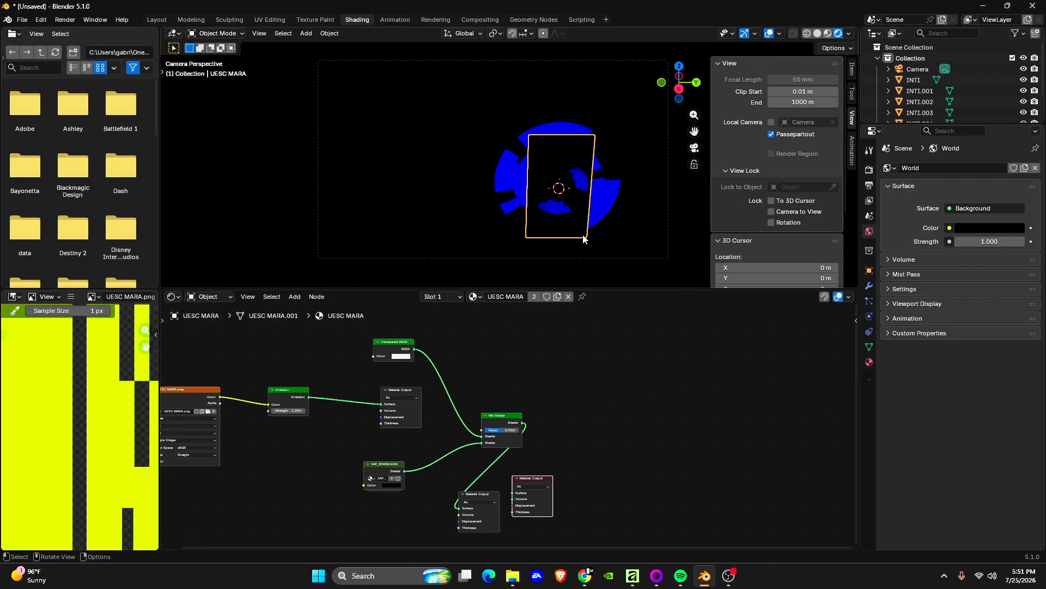
# Paste the shader nodes into the new plane's material and move the plane along Y, clear of the blue circle.
pyautogui.hotkey('ctrl', 'v')
pyautogui.moveTo(430, 333); pyautogui.dragTo(476, 363)
pyautogui.press('g')
pyautogui.press('y')
pyautogui.click(580, 141)
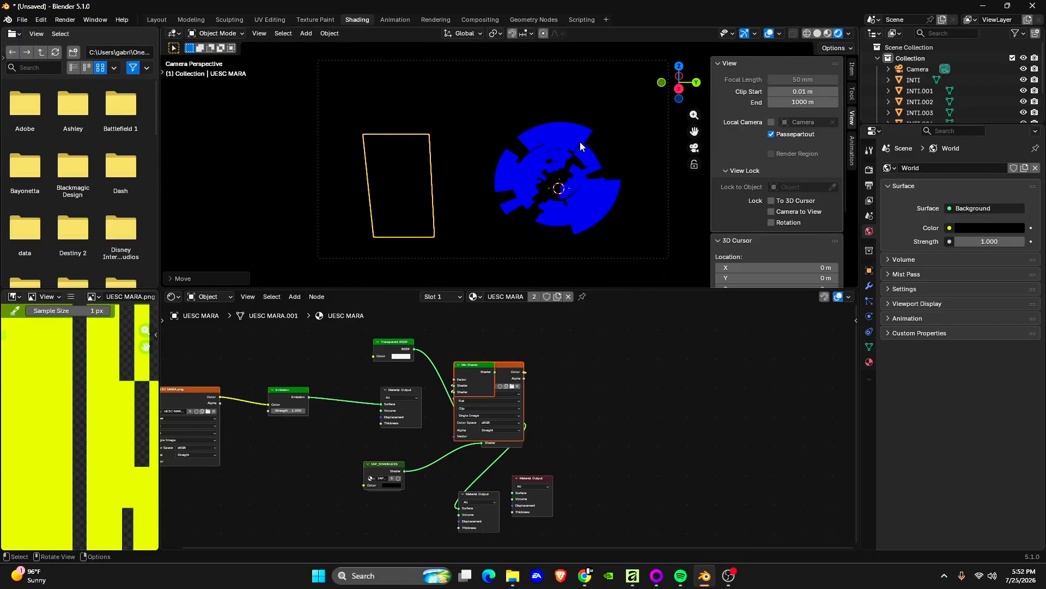
pyautogui.scroll(1, 550, 178)
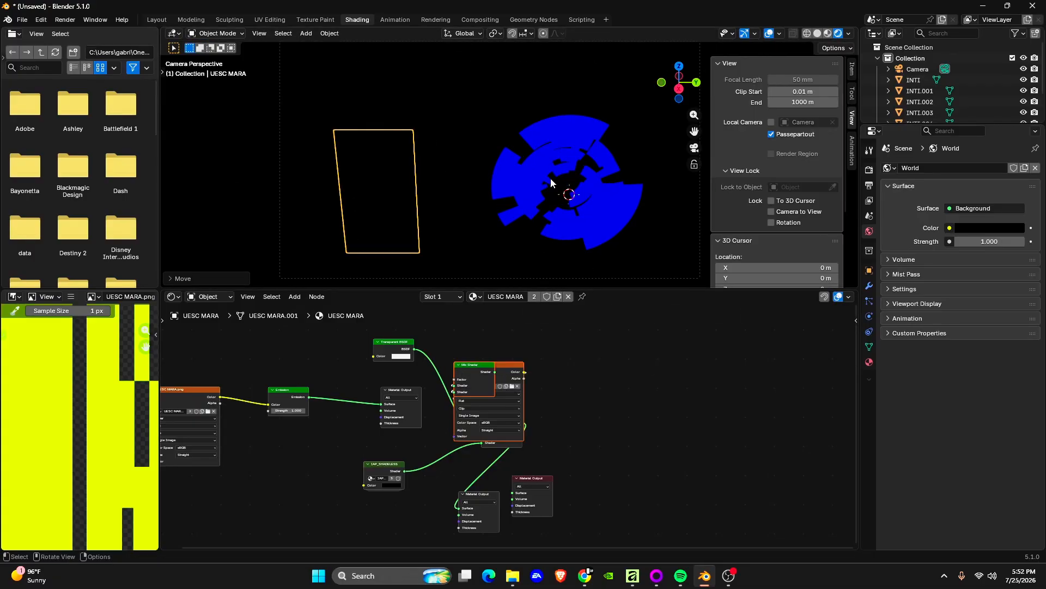
# Try separating the pasted nodes and deleting the redundant Material Output node.
pyautogui.moveTo(490, 374); pyautogui.dragTo(591, 479)
pyautogui.moveTo(507, 365); pyautogui.dragTo(376, 240)
pyautogui.moveTo(527, 334); pyautogui.dragTo(556, 348, button='middle')
pyautogui.click(562, 491)
pyautogui.press('Delete')
# Try rotating the UESC MARA plane and moving it along X, and undo the recent changes.
pyautogui.press('r')
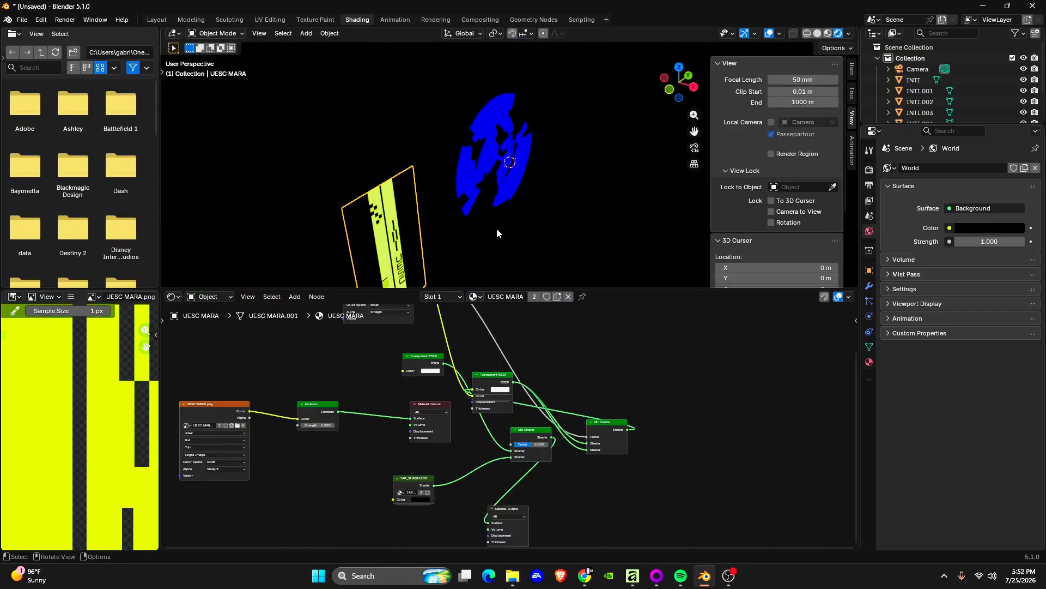
pyautogui.click(387, 255)
pyautogui.scroll(-4, 387, 255)
pyautogui.press('g')
pyautogui.press('x')
pyautogui.click(626, 240)
pyautogui.hotkey('ctrl', 'z')
pyautogui.hotkey('ctrl', 'z')
pyautogui.hotkey('ctrl', 'z')
pyautogui.hotkey('ctrl', 'z')
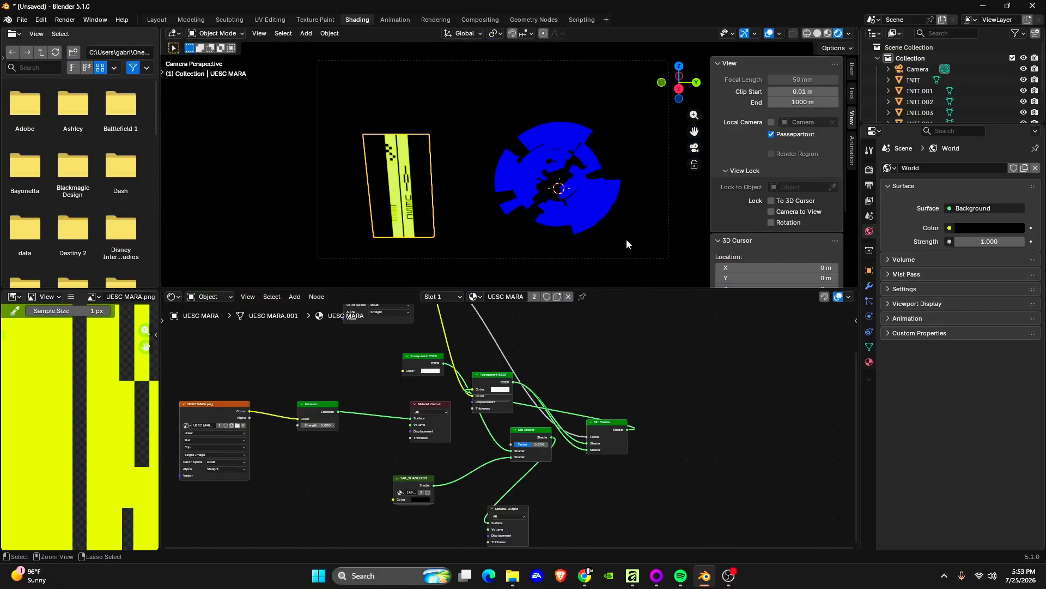
# Spread the overlapping image texture, Transparent BSDF, shadeless and output nodes apart in the UESC MARA material.
pyautogui.moveTo(507, 374); pyautogui.dragTo(666, 339)
pyautogui.moveTo(493, 386); pyautogui.dragTo(496, 334)
pyautogui.moveTo(484, 391); pyautogui.dragTo(505, 304)
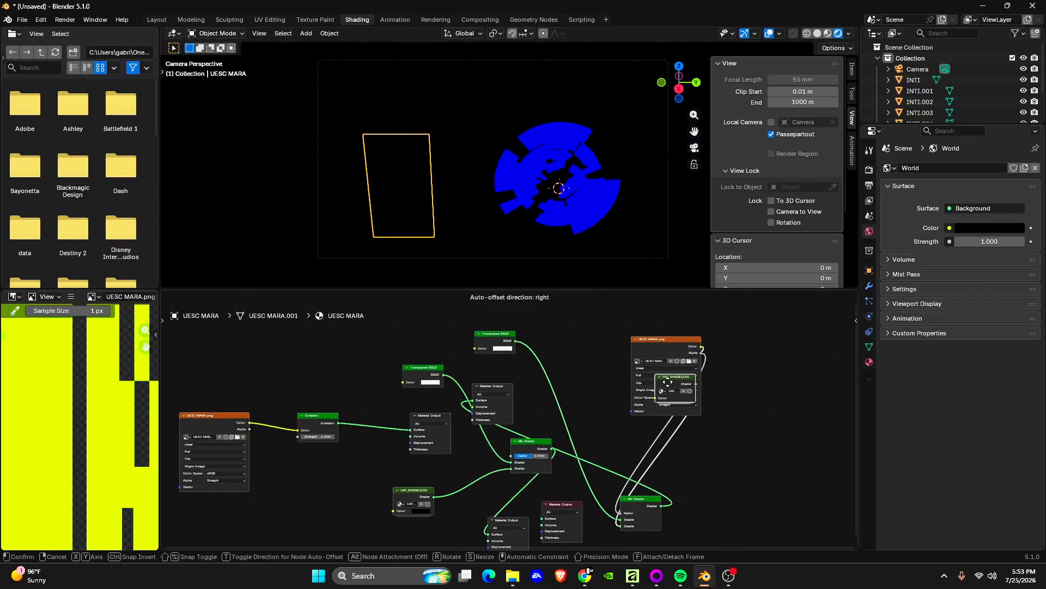
pyautogui.scroll(-4, 545, 377)
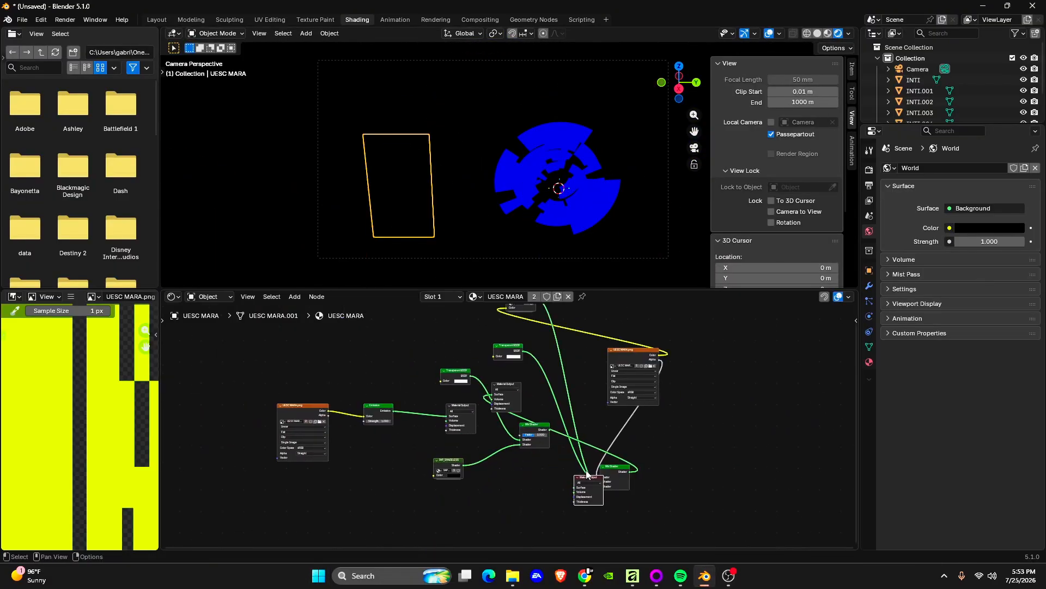
pyautogui.click(567, 191)
pyautogui.moveTo(552, 376); pyautogui.dragTo(497, 512)
# Select the UESC MARA plane and make the Material Output beside the Emission output the active one.
pyautogui.scroll(6, 515, 521)
pyautogui.scroll(-2, 476, 398)
pyautogui.moveTo(476, 398); pyautogui.dragTo(551, 471, button='middle')
pyautogui.click(404, 190)
pyautogui.click(506, 364)
pyautogui.click(722, 428)
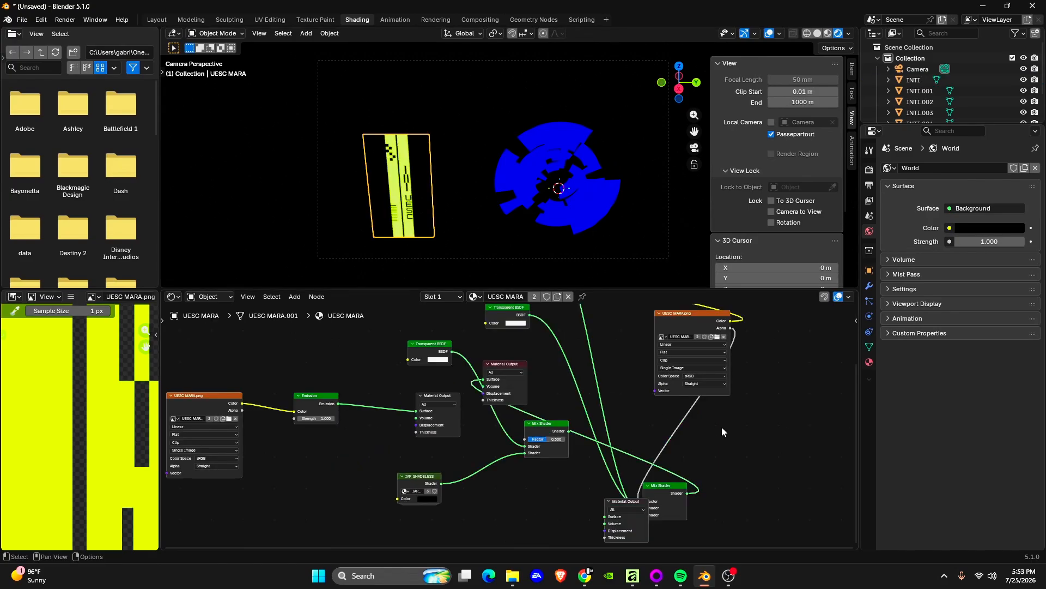
# Rotate the UESC MARA plane about the Y and Z axes so the stripe lies across the blue circle.
pyautogui.press('r')
pyautogui.press('y')
pyautogui.click(431, 211)
pyautogui.click(642, 225)
pyautogui.press('r')
pyautogui.press('z')
pyautogui.press('1')
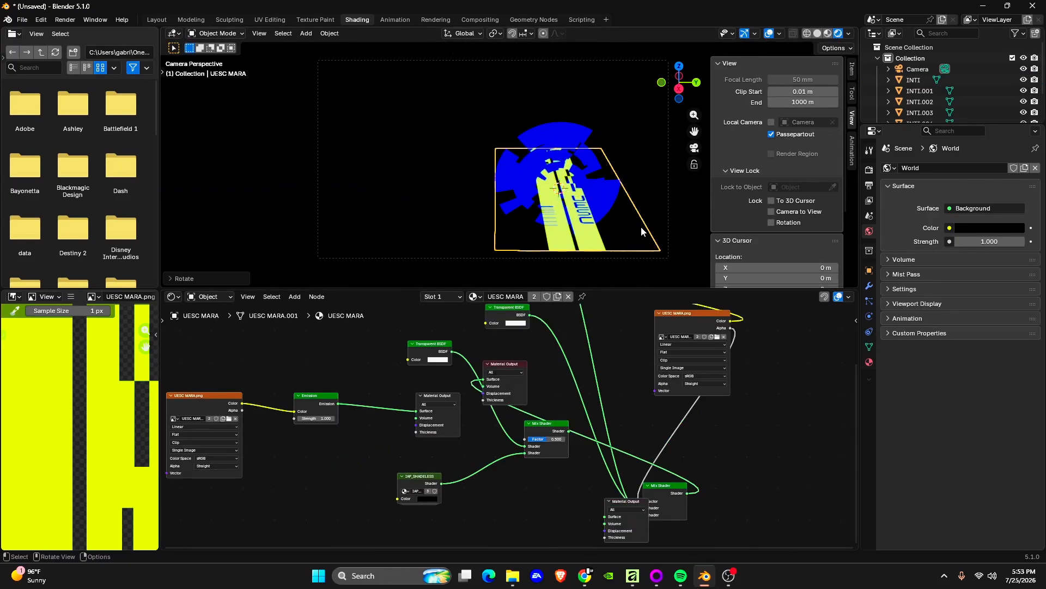
pyautogui.click(529, 175)
# Reposition the UESC MARA plane over the circle and scale it by about 0.82.
pyautogui.click(588, 181)
pyautogui.scroll(4, 587, 180)
pyautogui.press('g')
pyautogui.rightClick(604, 180)
pyautogui.click(604, 184)
pyautogui.press('g')
pyautogui.press('s')
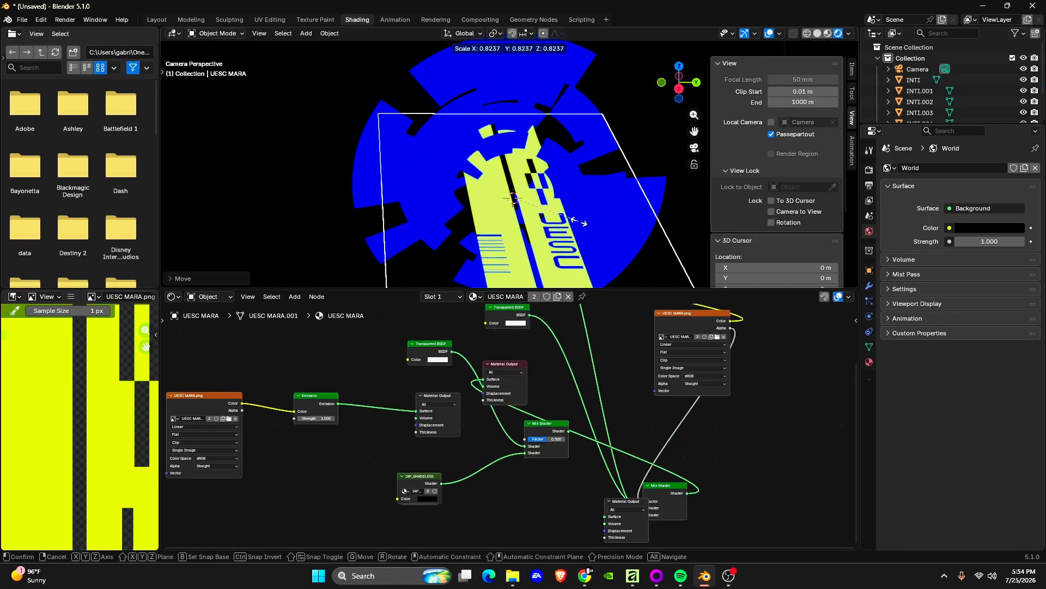
pyautogui.click(579, 221)
pyautogui.scroll(-4, 654, 234)
# Check the layers from other angles, return to the camera view and lock the camera to the view.
pyautogui.click(676, 237)
pyautogui.click(538, 190)
pyautogui.moveTo(677, 257); pyautogui.dragTo(564, 165, button='middle')
pyautogui.click(456, 188)
pyautogui.press('`')
pyautogui.click(524, 238)
pyautogui.click(549, 206)
pyautogui.press('`')
pyautogui.click(502, 248)
pyautogui.click(771, 212)
pyautogui.scroll(2, 588, 203)
# Select the camera and enable the Thirds composition guide in its viewport display settings.
pyautogui.click(620, 191)
pyautogui.click(870, 315)
pyautogui.click(929, 462)
pyautogui.click(948, 478)
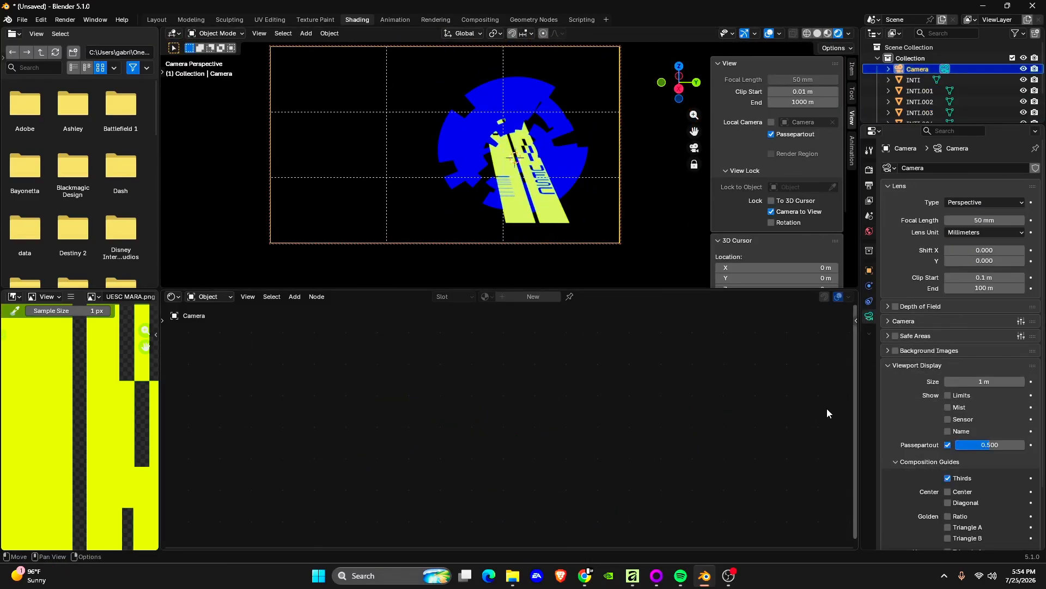
# Shift the camera framing slightly and unlock the camera from the view.
pyautogui.keyDown('shift'); pyautogui.moveTo(590, 228); pyautogui.dragTo(583, 228, button='middle'); pyautogui.keyUp('shift')
pyautogui.click(527, 206)
pyautogui.moveTo(316, 419); pyautogui.dragTo(318, 419)
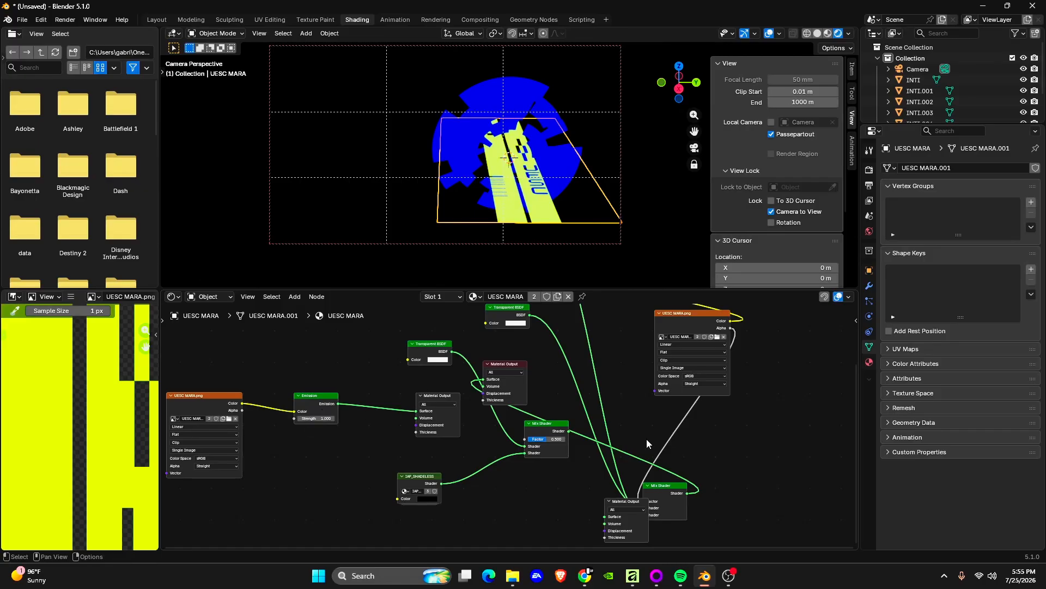
pyautogui.click(563, 210)
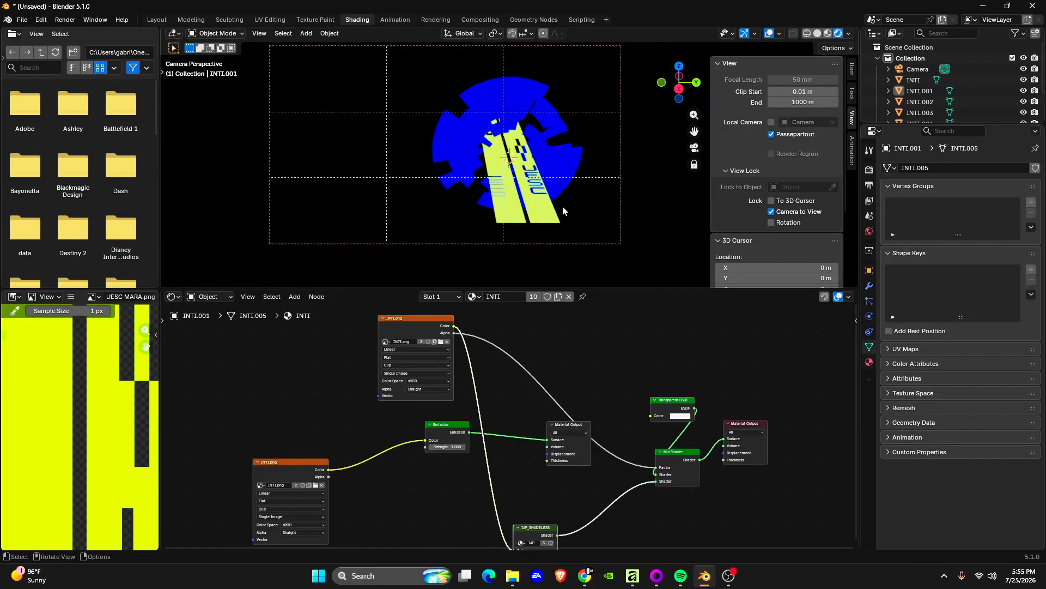
pyautogui.click(771, 212)
# Save the scene in the Marathon folder as marathon uesc.
pyautogui.hotkey('ctrl', 's')
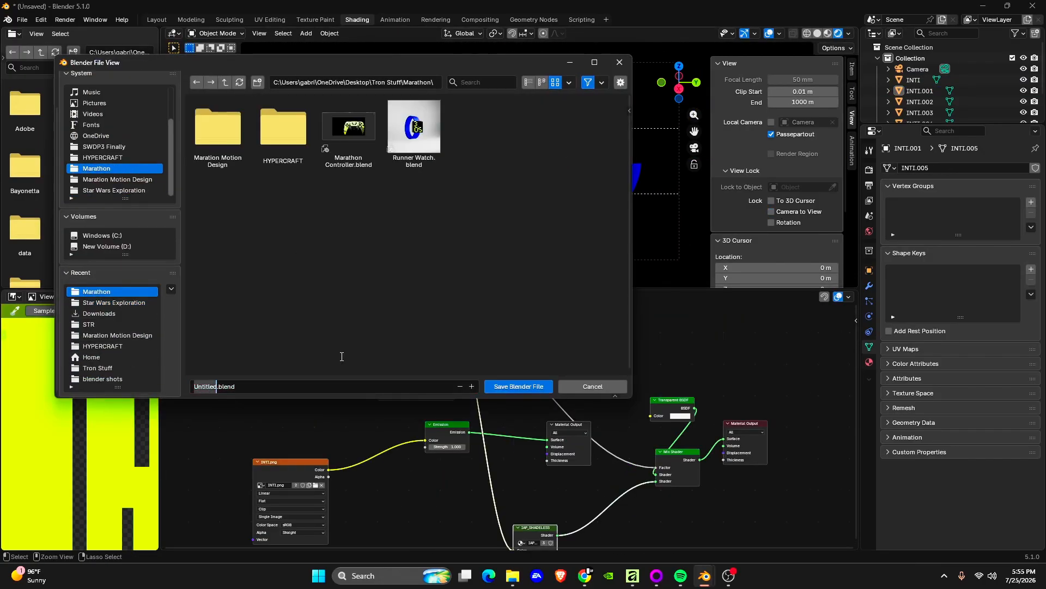
pyautogui.write('marathon uesc')
pyautogui.press('Return')
# Check the render settings, render the current frame as a still image and close the render window.
pyautogui.click(869, 170)
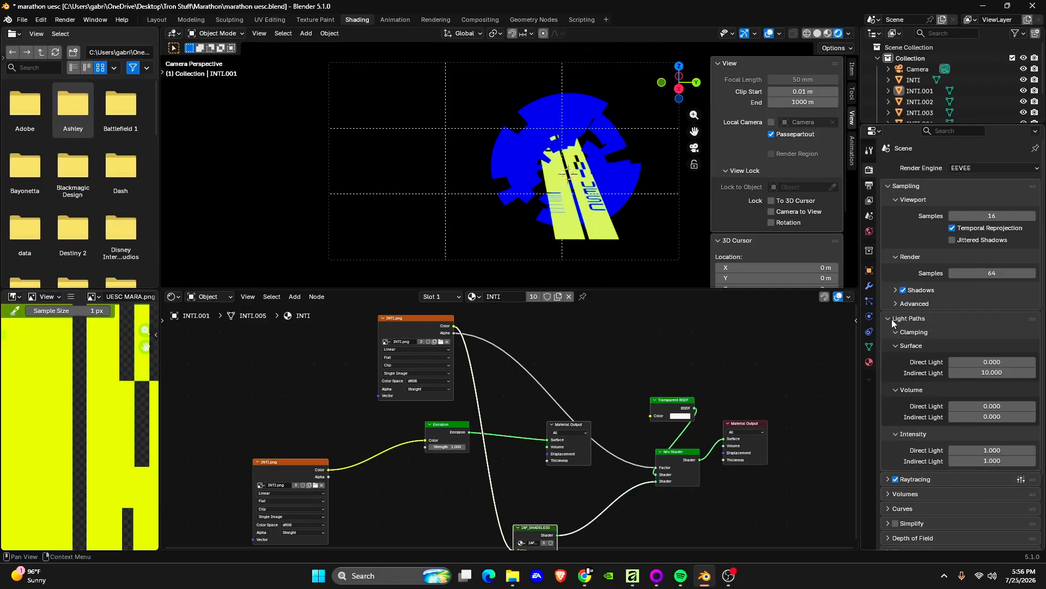
pyautogui.click(64, 19)
pyautogui.click(87, 32)
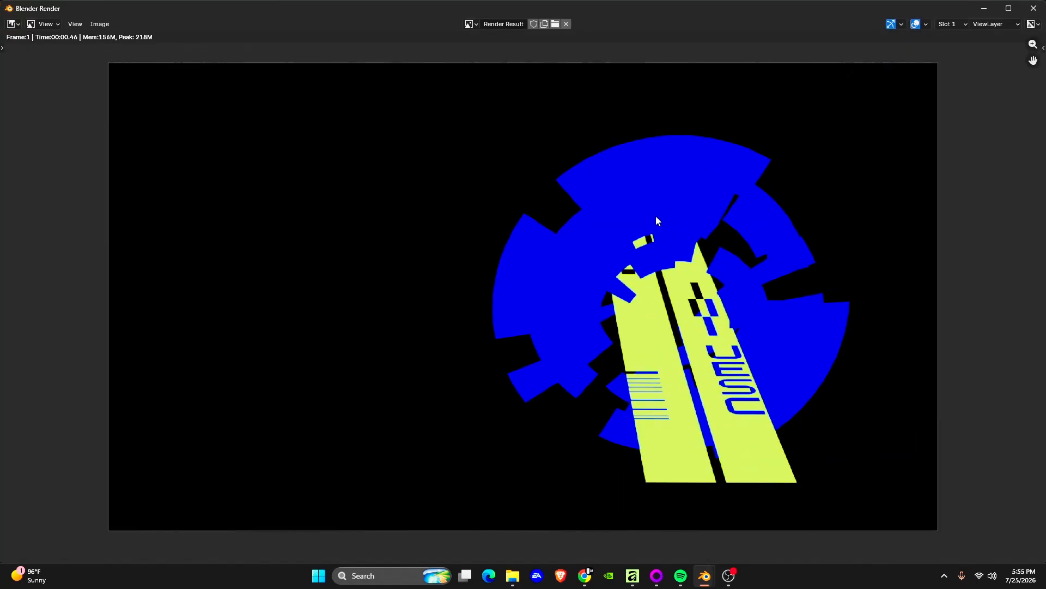
pyautogui.click(1033, 8)
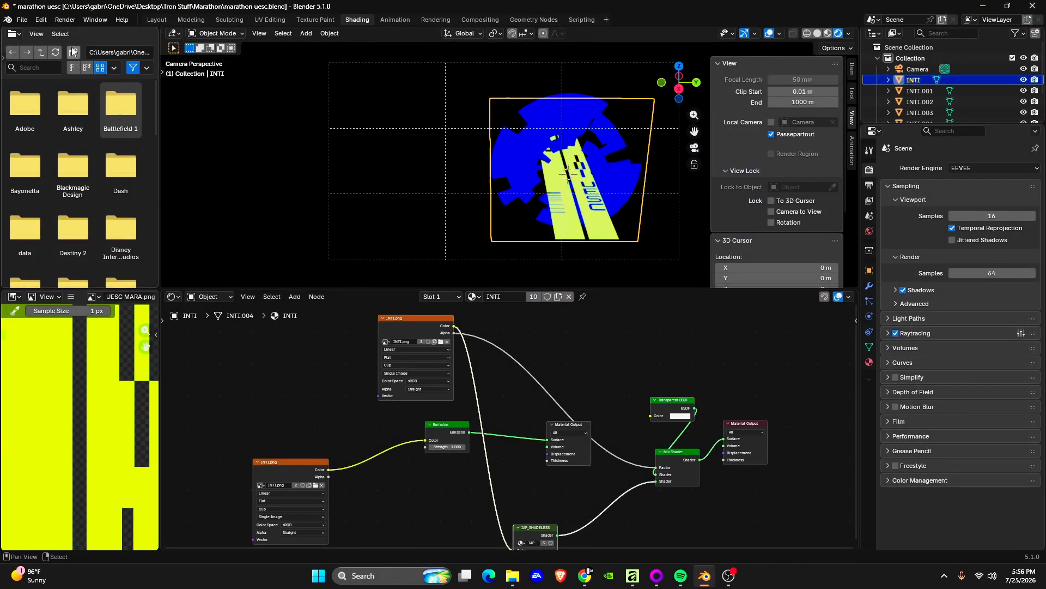
# Reopen the render result and save it as UESC MA.png.
pyautogui.press('F11')
pyautogui.click(100, 23)
pyautogui.click(163, 135)
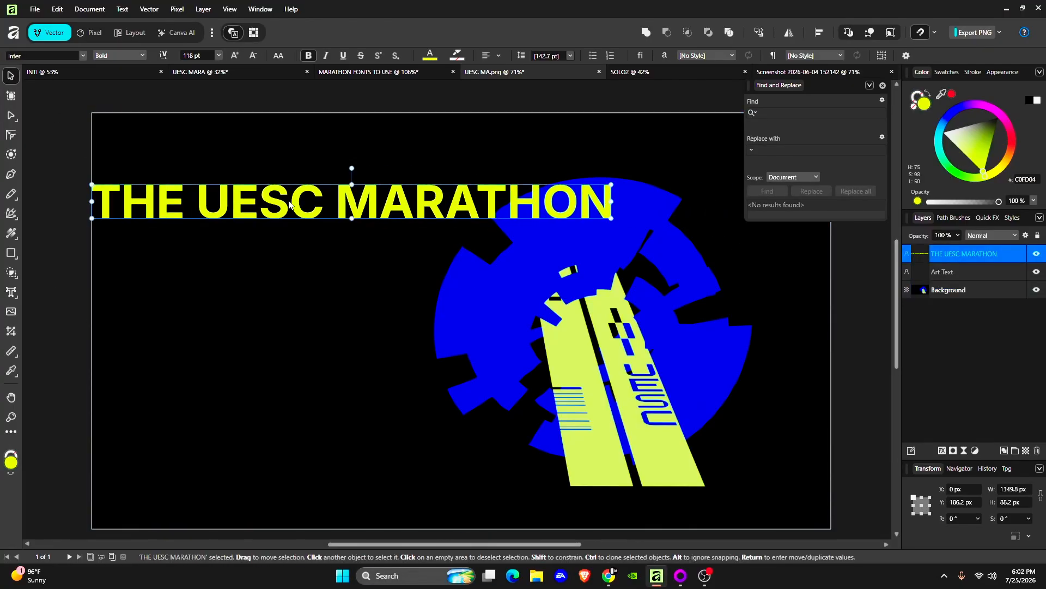
# In Affinity, nudge the THE UESC MARATHON title and draw a rectangle about 839 × 559 px below it in the title's yellow.
pyautogui.moveTo(289, 204); pyautogui.dragTo(295, 203)
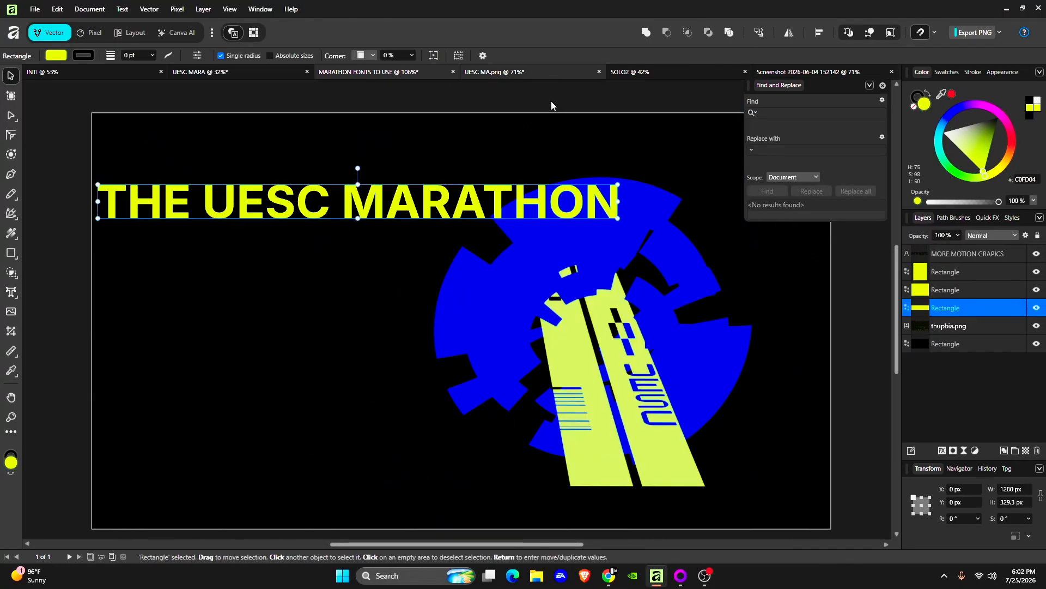
pyautogui.moveTo(107, 238); pyautogui.dragTo(427, 454)
pyautogui.moveTo(941, 93); pyautogui.dragTo(561, 164)
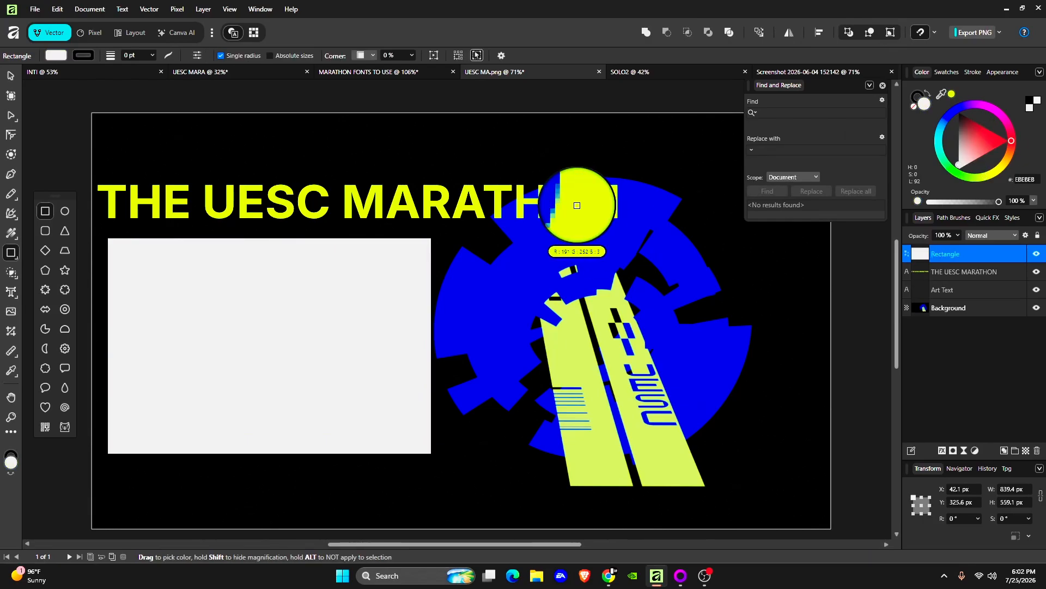
pyautogui.moveTo(299, 198); pyautogui.dragTo(304, 195)
# Check the NIGHT MARSH reference design and round all four corners of the yellow rectangle with the Corner tool.
pyautogui.click(808, 72)
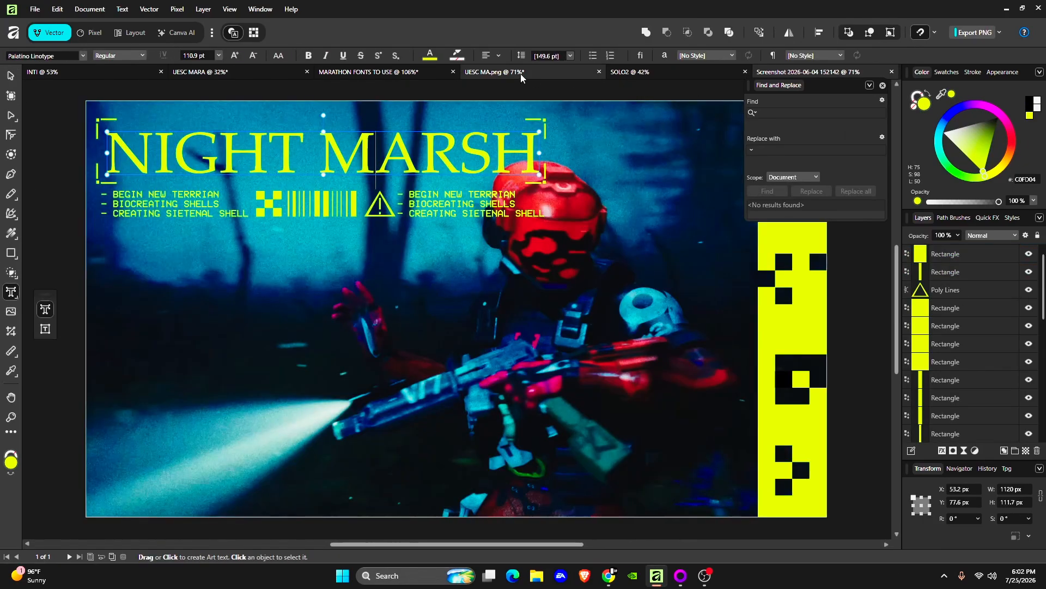
pyautogui.click(521, 73)
pyautogui.click(229, 305)
pyautogui.click(11, 134)
pyautogui.click(108, 238)
pyautogui.keyDown('shift'); pyautogui.click(364, 238); pyautogui.keyUp('shift')
pyautogui.keyDown('shift'); pyautogui.click(364, 486); pyautogui.keyUp('shift')
pyautogui.keyDown('shift'); pyautogui.moveTo(108, 486); pyautogui.dragTo(118, 476); pyautogui.keyUp('shift')
pyautogui.click(11, 115)
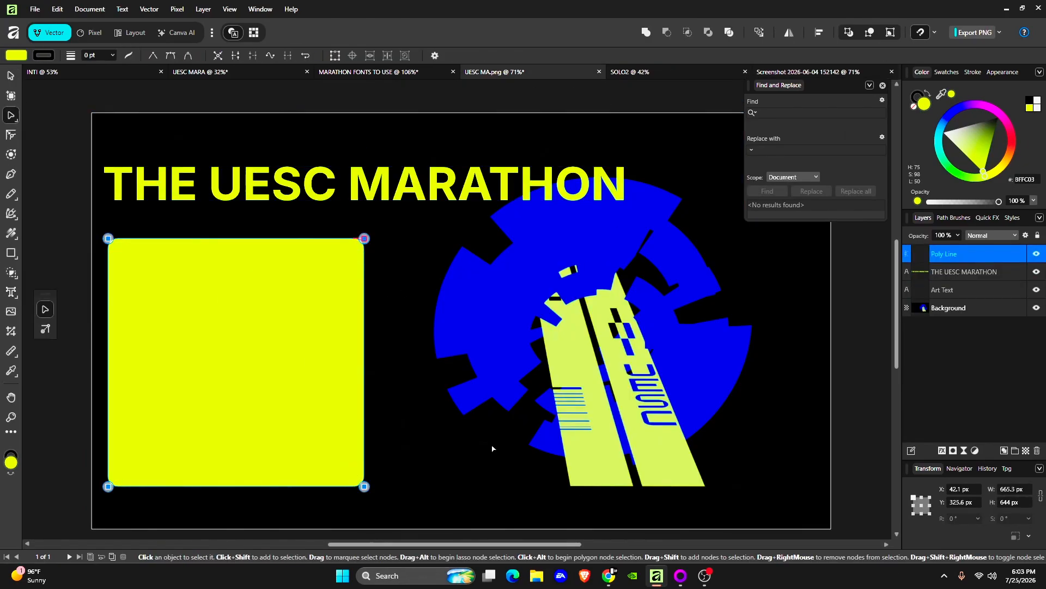
pyautogui.click(492, 449)
# Narrow the rounded yellow rectangle to about 551 px and align it beneath the start of the title.
pyautogui.click(11, 76)
pyautogui.click(357, 365)
pyautogui.moveTo(364, 362); pyautogui.dragTo(286, 321)
pyautogui.click(370, 349)
pyautogui.click(284, 351)
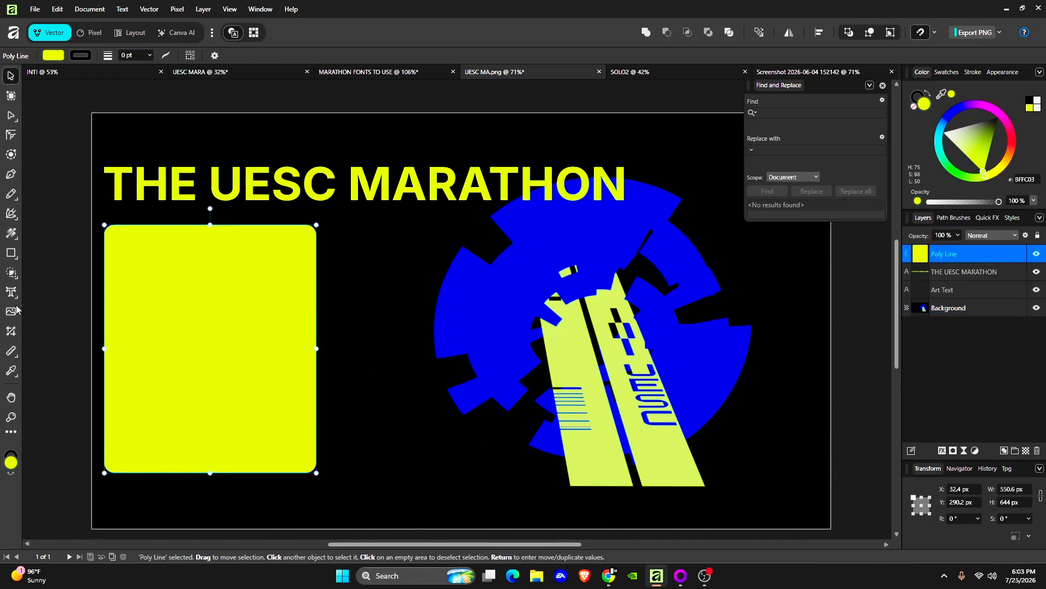
# Add black art text "IT'S BEEN ABONDONED" over the yellow panel in the ModeNine font at 72 pt.
pyautogui.click(11, 292)
pyautogui.click(82, 55)
pyautogui.scroll(-5, 234, 254)
pyautogui.click(234, 253)
pyautogui.click(219, 56)
pyautogui.click(169, 277)
pyautogui.write('lkh')
pyautogui.press('BackSpace')
pyautogui.press('BackSpace')
pyautogui.press('BackSpace')
pyautogui.scroll(1, 168, 277)
pyautogui.click(219, 55)
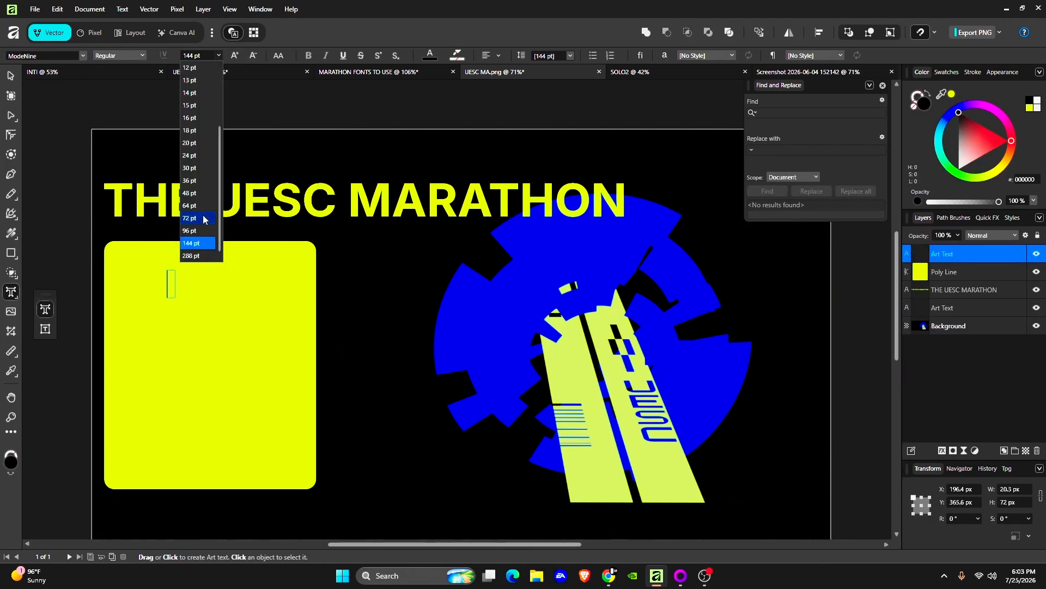
pyautogui.click(205, 217)
pyautogui.write('SE')
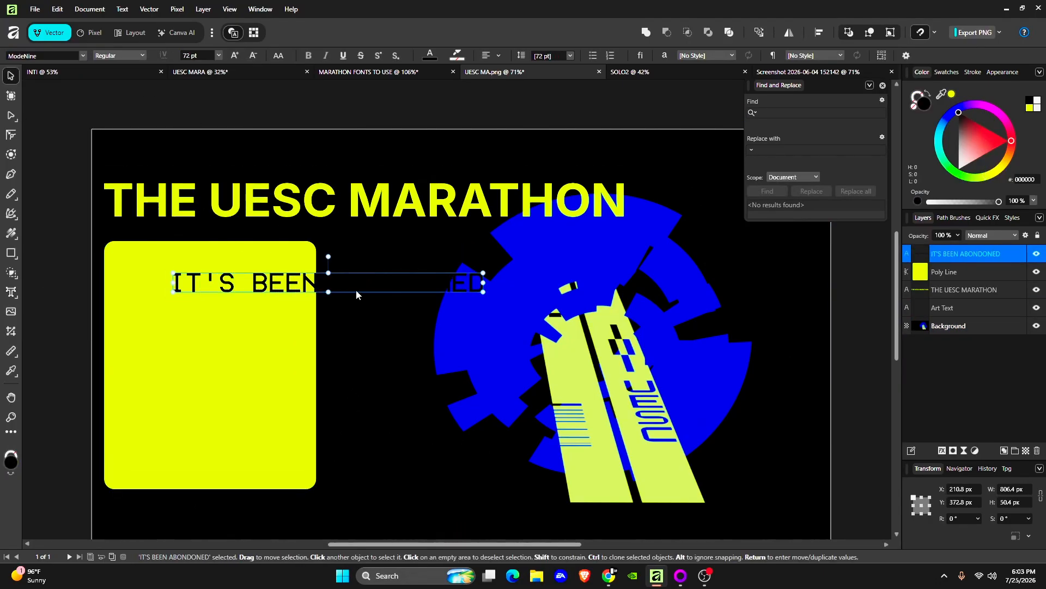
# Fit the text inside the panel, extend it with "FOR ONE CENTURY ON THE PLANET TAU CETI", and duplicate it near the panel's lower edge.
pyautogui.moveTo(422, 275); pyautogui.dragTo(290, 274)
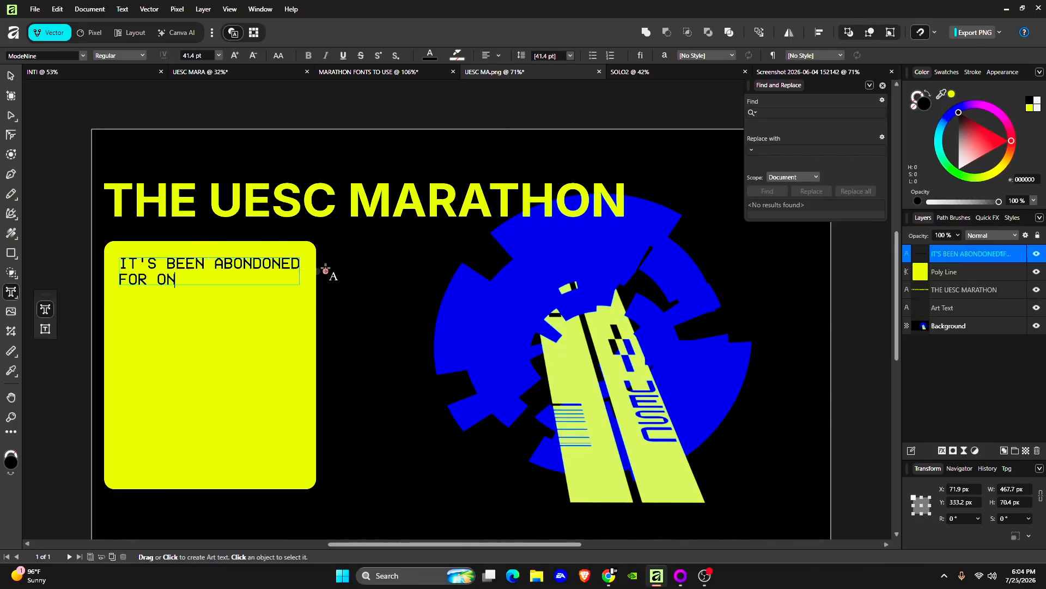
pyautogui.write('URY ON')
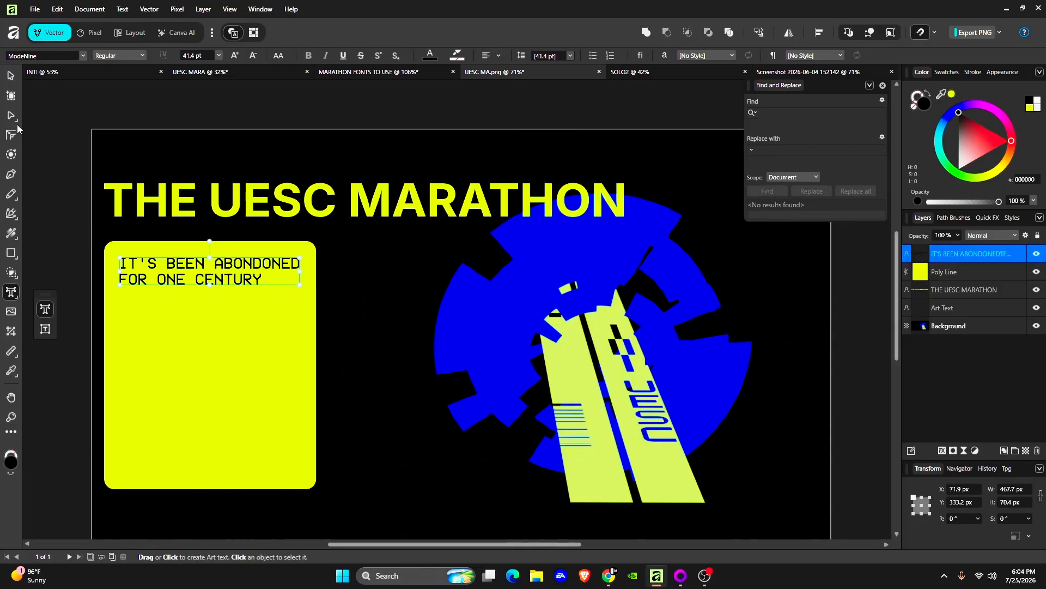
pyautogui.keyDown('ctrl'); pyautogui.moveTo(219, 294); pyautogui.dragTo(221, 466); pyautogui.keyUp('ctrl')
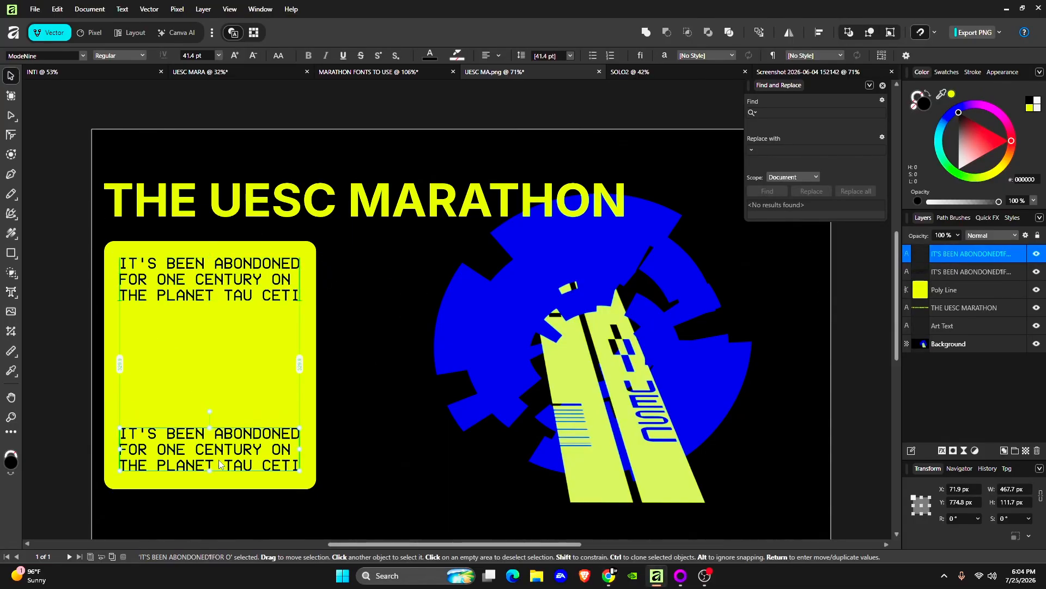
pyautogui.click(349, 381)
# Draw a small black ellipse about 69 × 72 px between the two text blocks and centre it horizontally on the yellow panel.
pyautogui.click(11, 253)
pyautogui.click(65, 211)
pyautogui.moveTo(194, 337); pyautogui.dragTo(221, 365)
pyautogui.click(46, 55)
pyautogui.click(194, 101)
pyautogui.moveTo(942, 344); pyautogui.dragTo(941, 281)
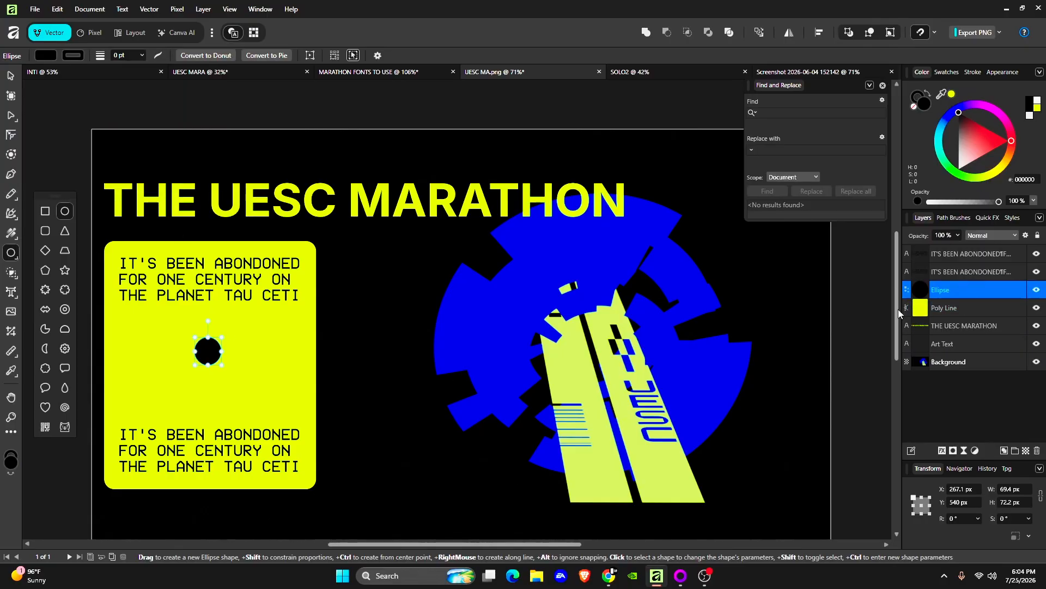
pyautogui.click(11, 76)
pyautogui.moveTo(210, 354); pyautogui.dragTo(217, 355)
pyautogui.click(439, 362)
pyautogui.hotkey('ctrl', 'z')
pyautogui.click(210, 356)
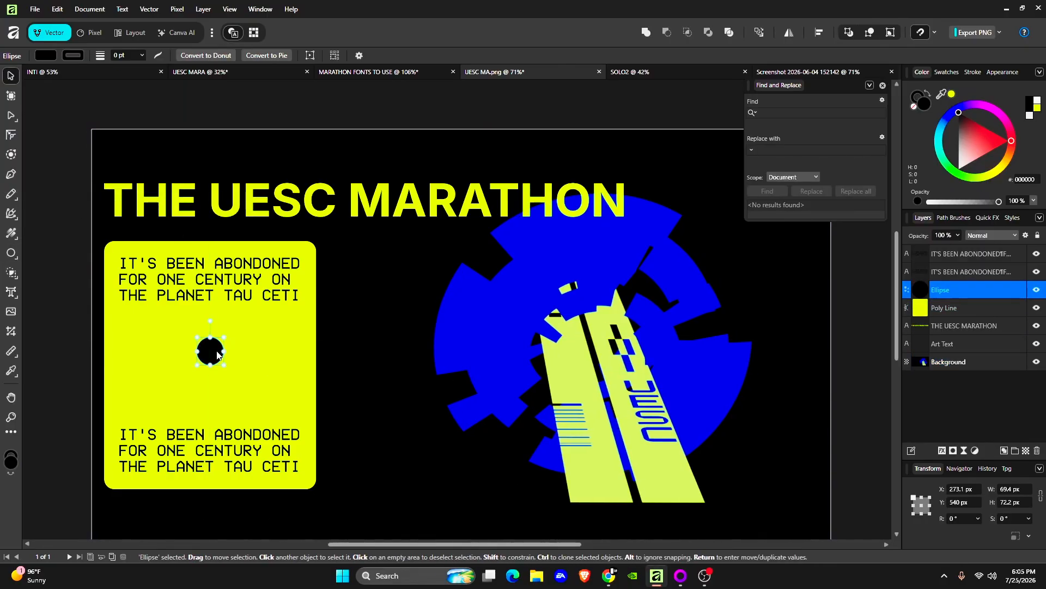
# Draw a narrow black rectangle extending downward from the small ellipse and align it with the ellipse's centre.
pyautogui.click(12, 254)
pyautogui.click(45, 211)
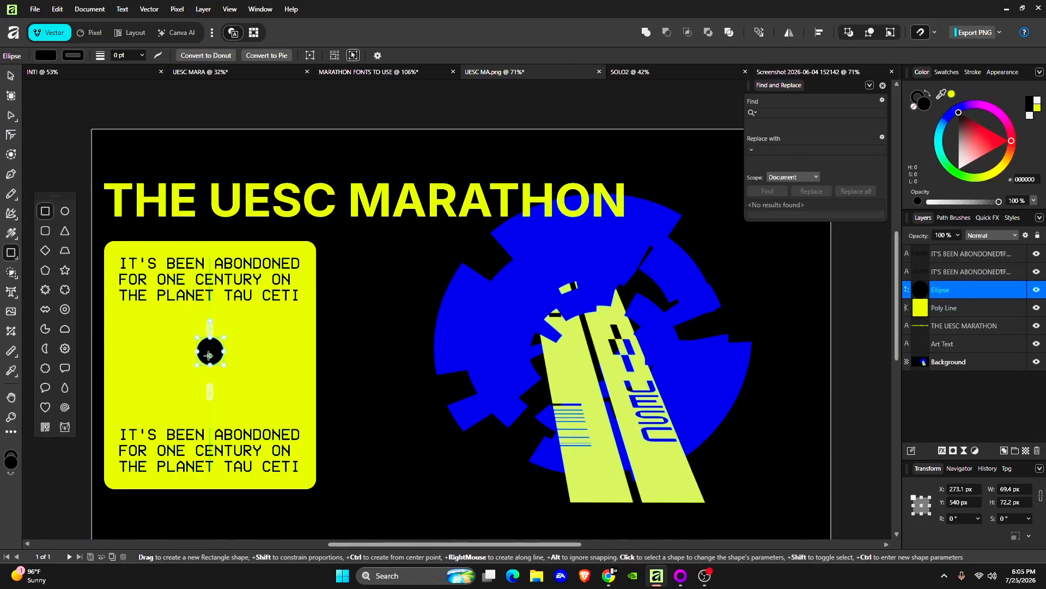
pyautogui.moveTo(207, 354); pyautogui.dragTo(214, 377)
pyautogui.click(11, 76)
pyautogui.moveTo(211, 371); pyautogui.dragTo(210, 372)
pyautogui.click(371, 385)
# Switch to Chrome, search for "marathon coderace" and open a result as a design reference.
pyautogui.click(609, 575)
pyautogui.click(801, 11)
pyautogui.write('marathon')
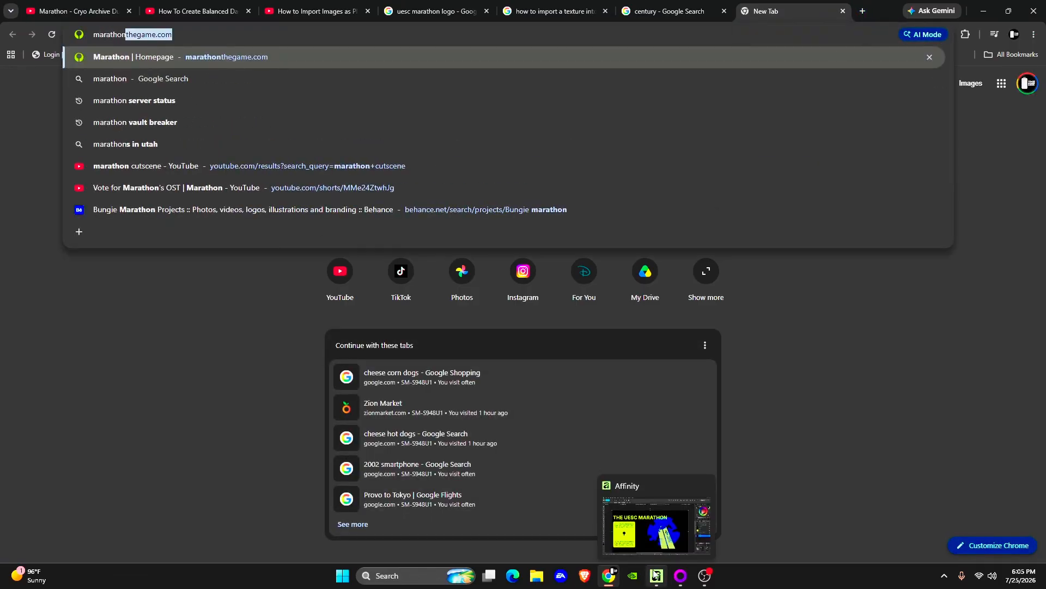
pyautogui.click(314, 11)
pyautogui.moveTo(515, 81); pyautogui.dragTo(287, 83)
pyautogui.write('marathon coderace')
pyautogui.press('Return')
pyautogui.click(384, 264)
pyautogui.click(385, 264)
# Return to Affinity and delete the small black ellipse and the narrow rectangle from the yellow panel.
pyautogui.click(657, 576)
pyautogui.click(210, 343)
pyautogui.press('Delete')
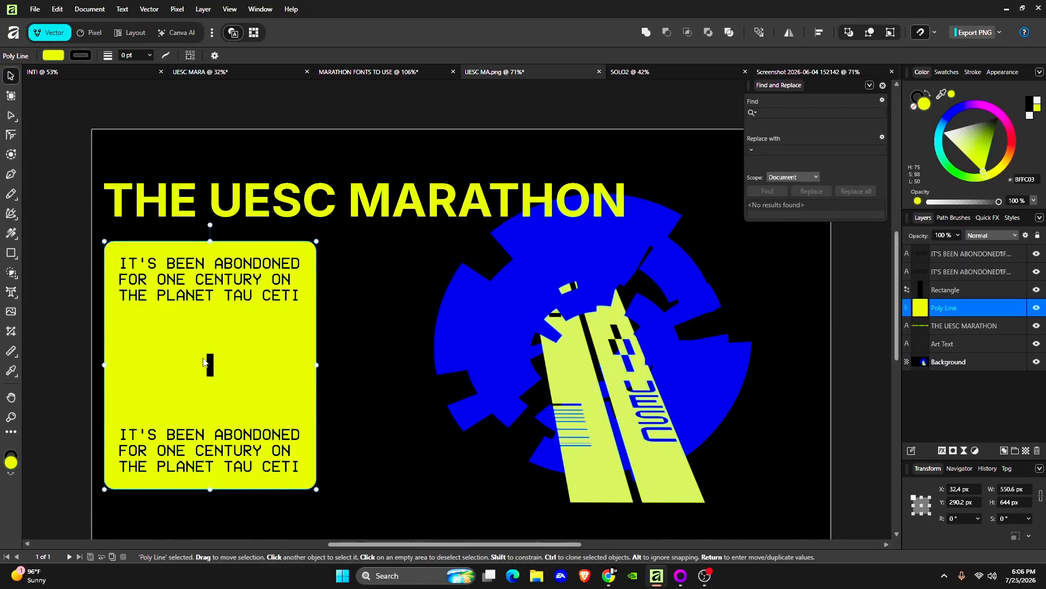
pyautogui.click(210, 365)
pyautogui.press('Delete')
# Draw a black circle between the two text blocks and set its size to 220 × 220 px.
pyautogui.click(12, 254)
pyautogui.click(64, 211)
pyautogui.moveTo(135, 315); pyautogui.dragTo(219, 404)
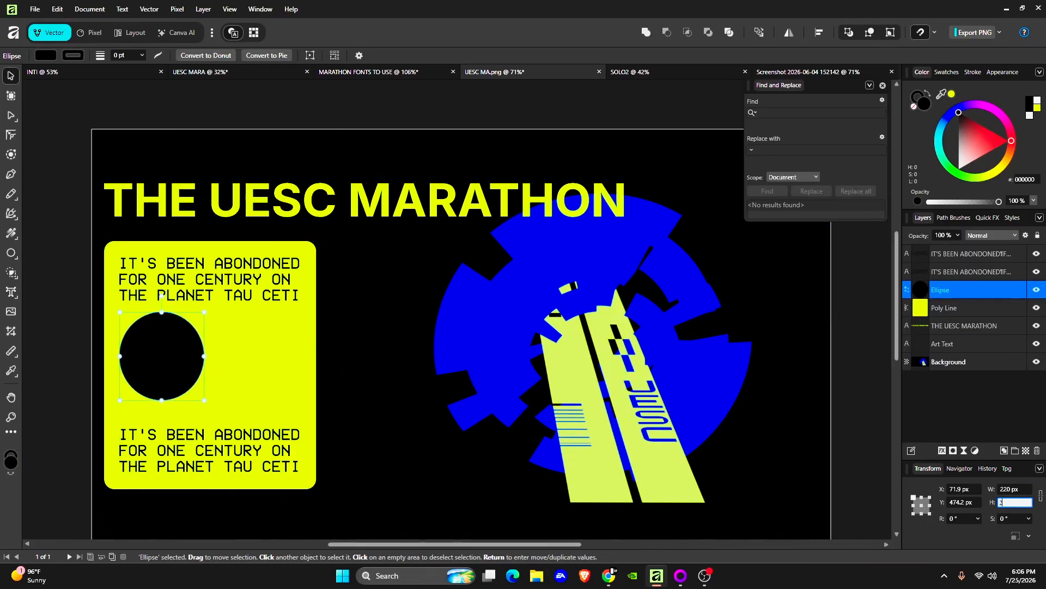
pyautogui.click(381, 377)
pyautogui.click(609, 575)
pyautogui.click(657, 575)
pyautogui.click(187, 369)
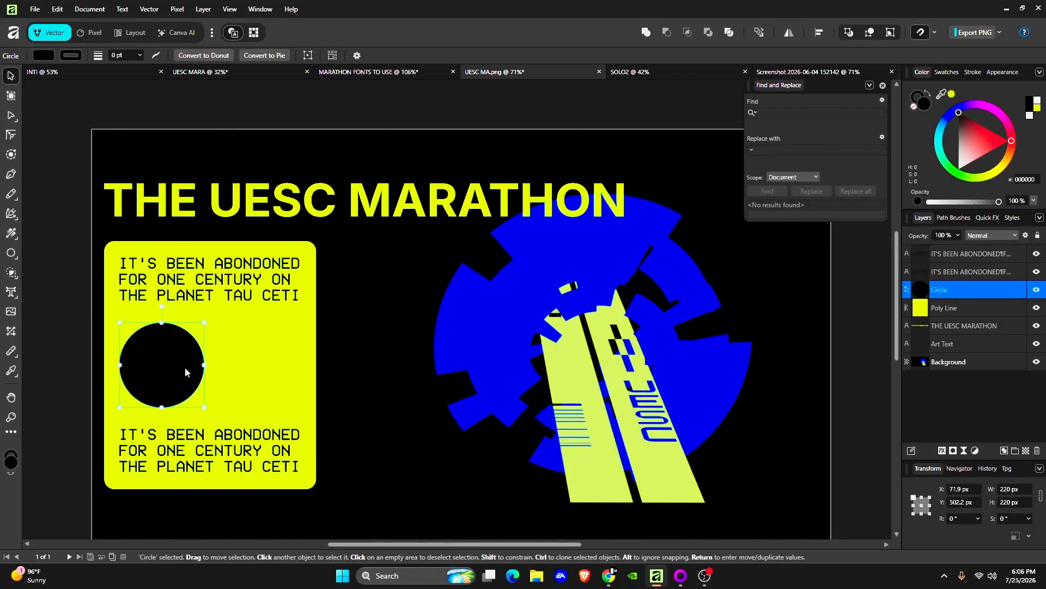
# Reword the upper text's ending to "ABOVE THE PLANET TAU CETI" on two lines and nudge the block up.
pyautogui.doubleClick(288, 284)
pyautogui.press('BackSpace')
pyautogui.press('BackSpace')
pyautogui.write('A')
pyautogui.press('Return')
pyautogui.click(11, 76)
pyautogui.moveTo(212, 311); pyautogui.dragTo(212, 306)
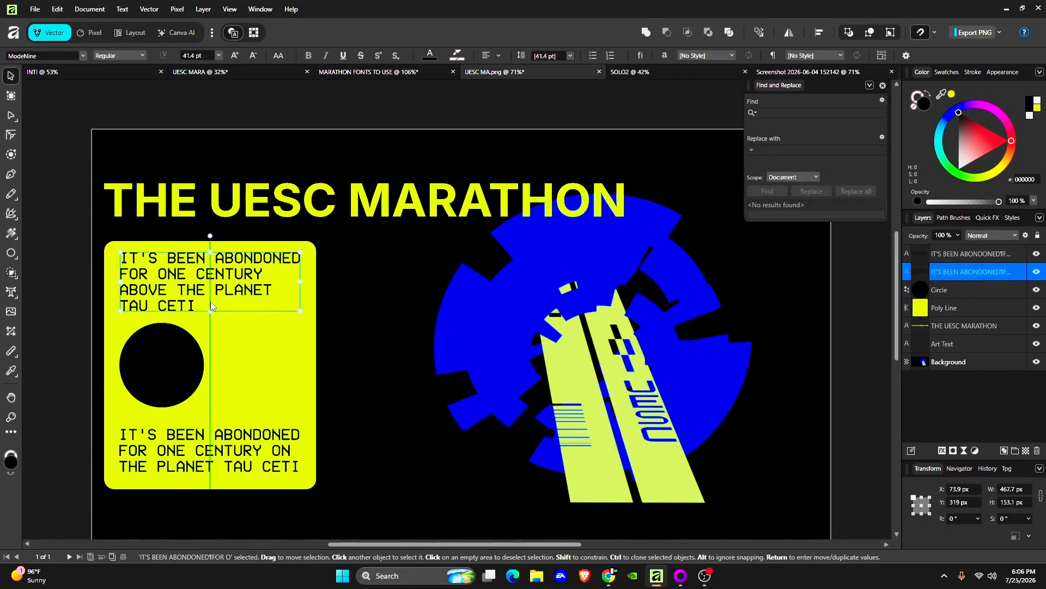
# Replace the lower text block's wording with "A MYSTERIOUS BEING IS ON THE SHIP" on two lines.
pyautogui.click(178, 377)
pyautogui.click(125, 446)
pyautogui.doubleClick(278, 466)
pyautogui.moveTo(299, 467); pyautogui.dragTo(72, 402)
pyautogui.write('A MYSTERIOUS BEING')
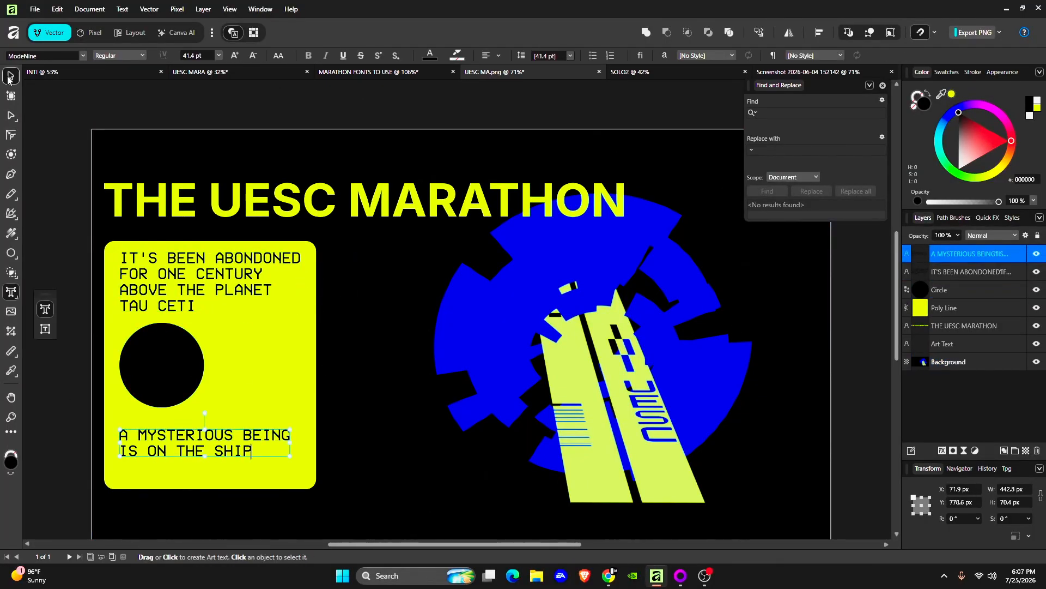
pyautogui.click(11, 75)
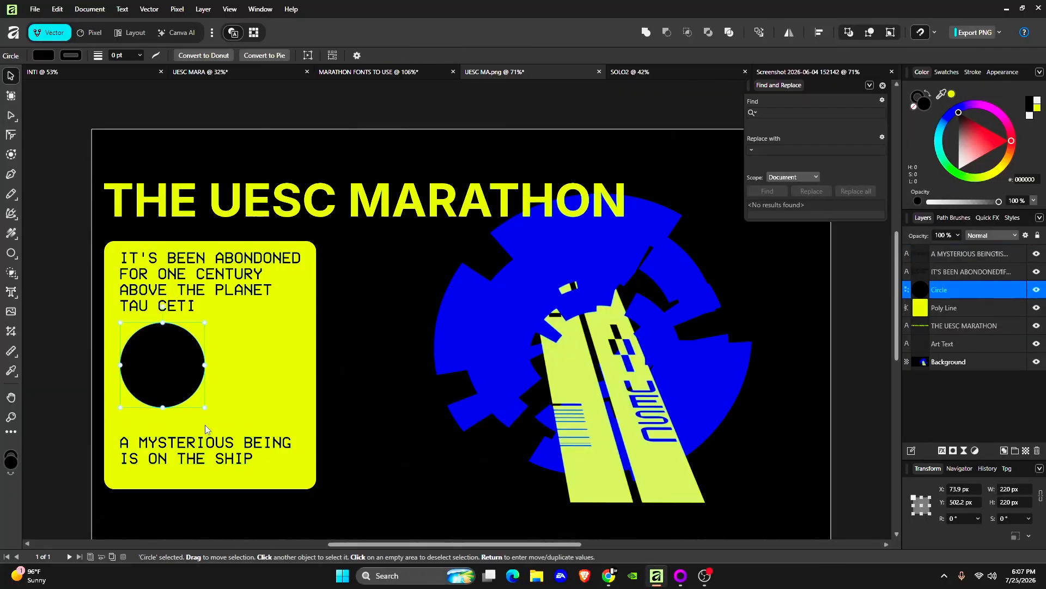
# Scale down the upper and lower text blocks slightly and reposition them inside the yellow panel's margins.
pyautogui.moveTo(205, 426); pyautogui.dragTo(206, 425)
pyautogui.moveTo(203, 290); pyautogui.dragTo(210, 295)
pyautogui.moveTo(308, 318); pyautogui.dragTo(283, 309)
pyautogui.click(206, 435)
pyautogui.moveTo(291, 454); pyautogui.dragTo(257, 449)
pyautogui.moveTo(218, 436); pyautogui.dragTo(284, 311)
pyautogui.moveTo(229, 300); pyautogui.dragTo(227, 449)
pyautogui.click(223, 447)
pyautogui.click(226, 292)
pyautogui.click(440, 449)
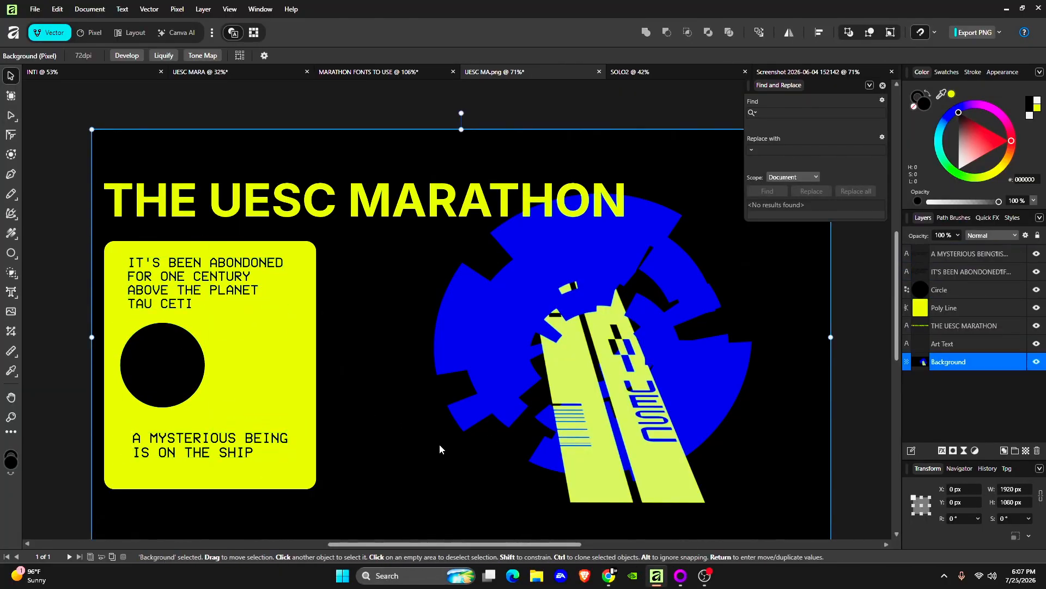
# Draw a yellow circle within the upper part of the black circle and set its width to 130 px.
pyautogui.click(6, 253)
pyautogui.moveTo(152, 349); pyautogui.dragTo(211, 407)
pyautogui.click(11, 76)
pyautogui.moveTo(194, 392); pyautogui.dragTo(170, 365)
pyautogui.write('150')
pyautogui.press('Return')
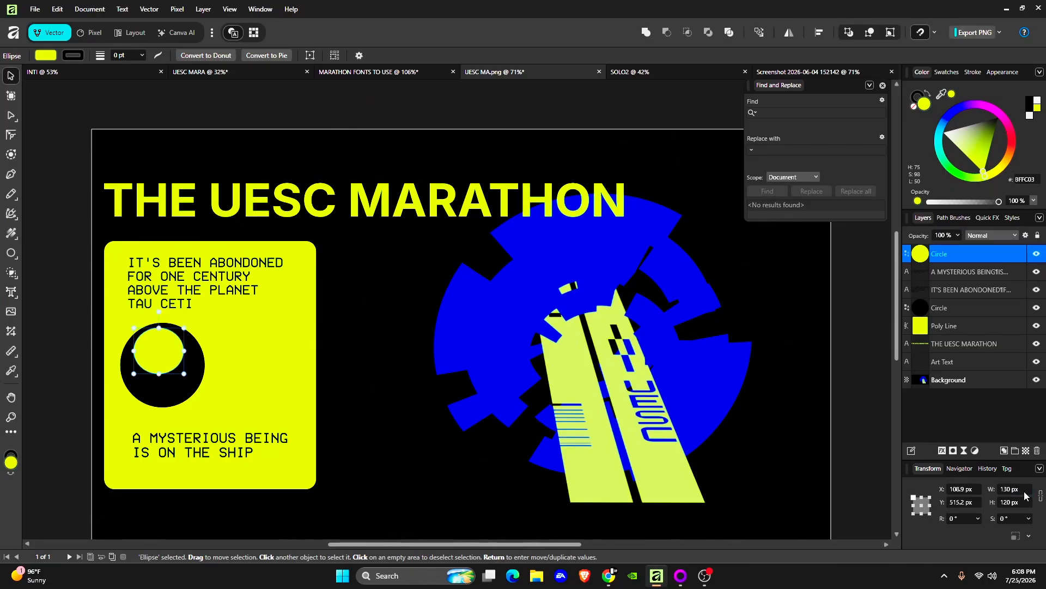
# Add a yellow slot about 30 × 126 px down from the yellow circle and centre the resulting keyhole symbol horizontally in the panel.
pyautogui.click(11, 253)
pyautogui.click(43, 202)
pyautogui.moveTo(151, 364); pyautogui.dragTo(173, 408)
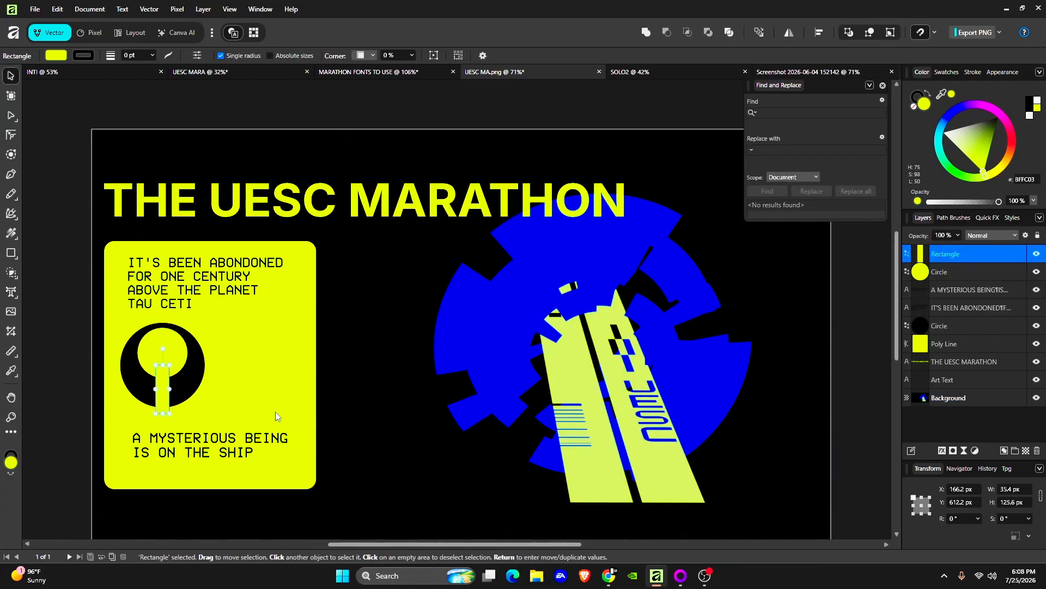
pyautogui.moveTo(174, 391); pyautogui.dragTo(169, 390)
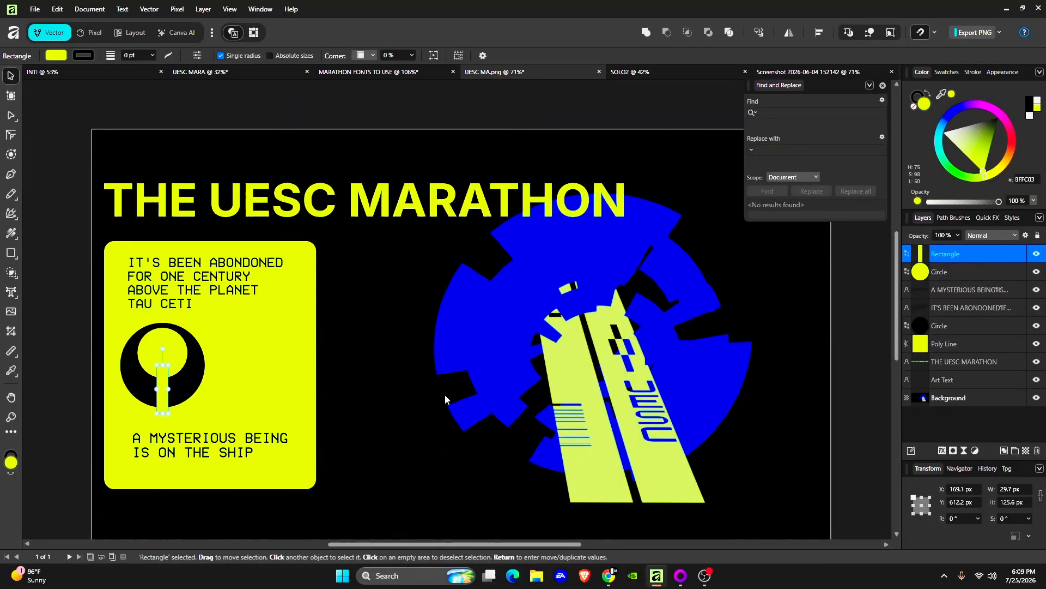
pyautogui.click(445, 399)
pyautogui.click(10, 253)
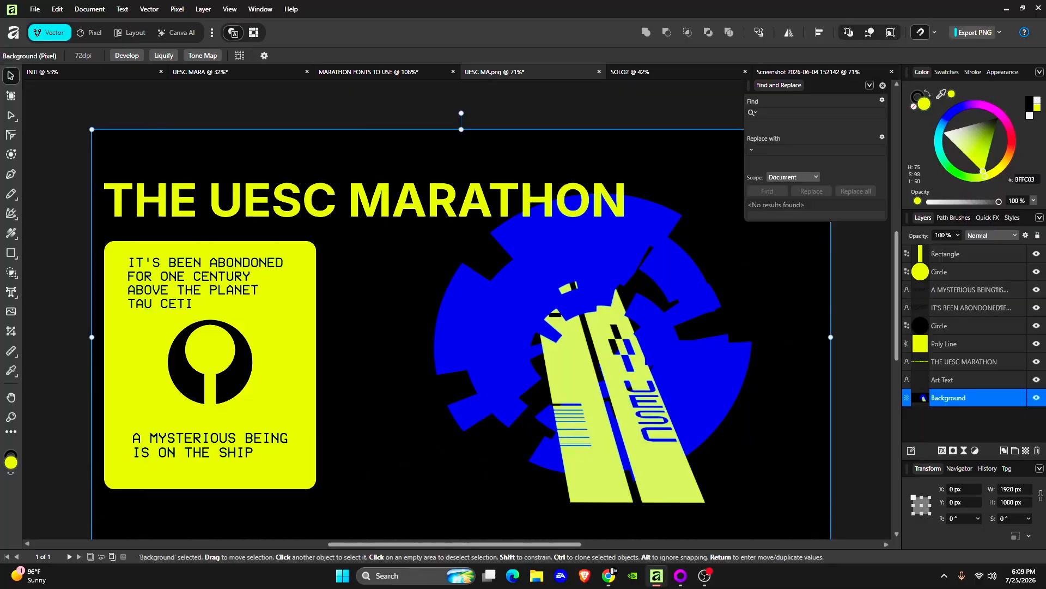
pyautogui.click(512, 213)
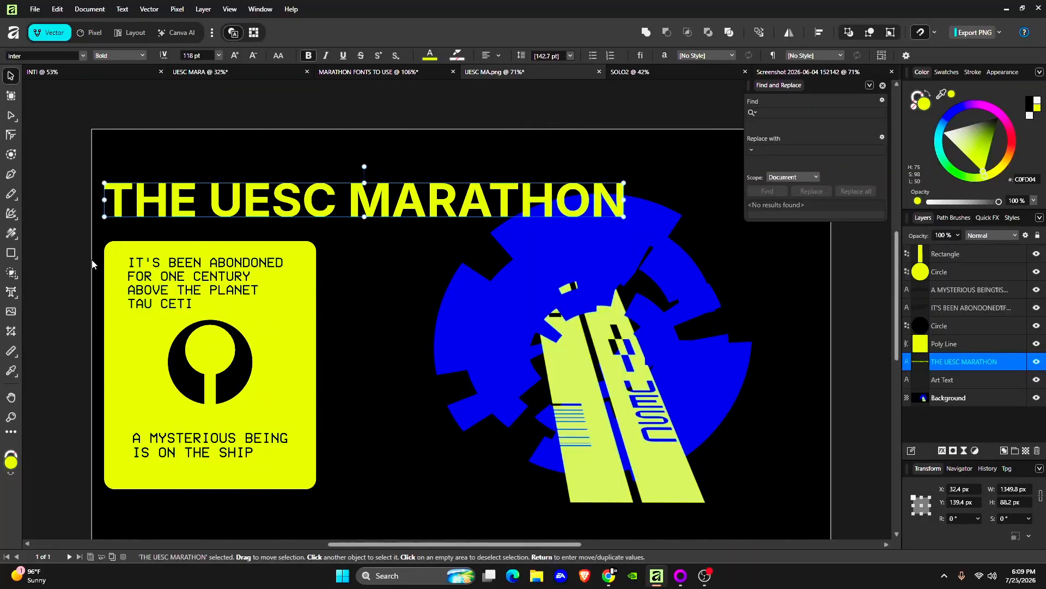
pyautogui.click(10, 292)
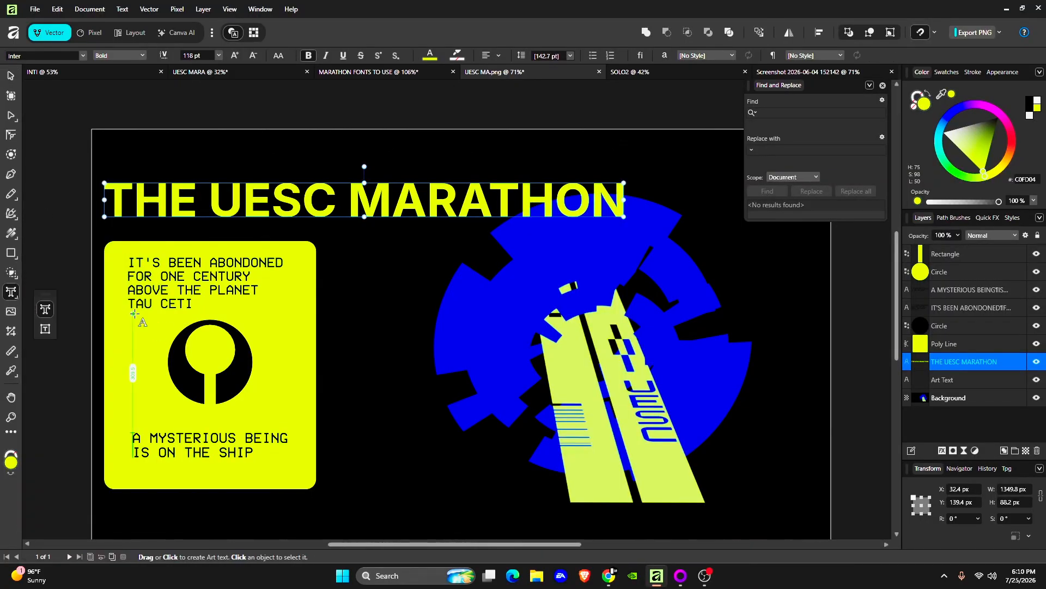
pyautogui.click(140, 318)
pyautogui.click(11, 75)
pyautogui.click(123, 327)
# Draw a thin black divider about 401 × 6 px beneath the upper text and duplicate it above the lower text.
pyautogui.click(11, 252)
pyautogui.moveTo(275, 313); pyautogui.dragTo(284, 314)
pyautogui.click(56, 55)
pyautogui.click(46, 88)
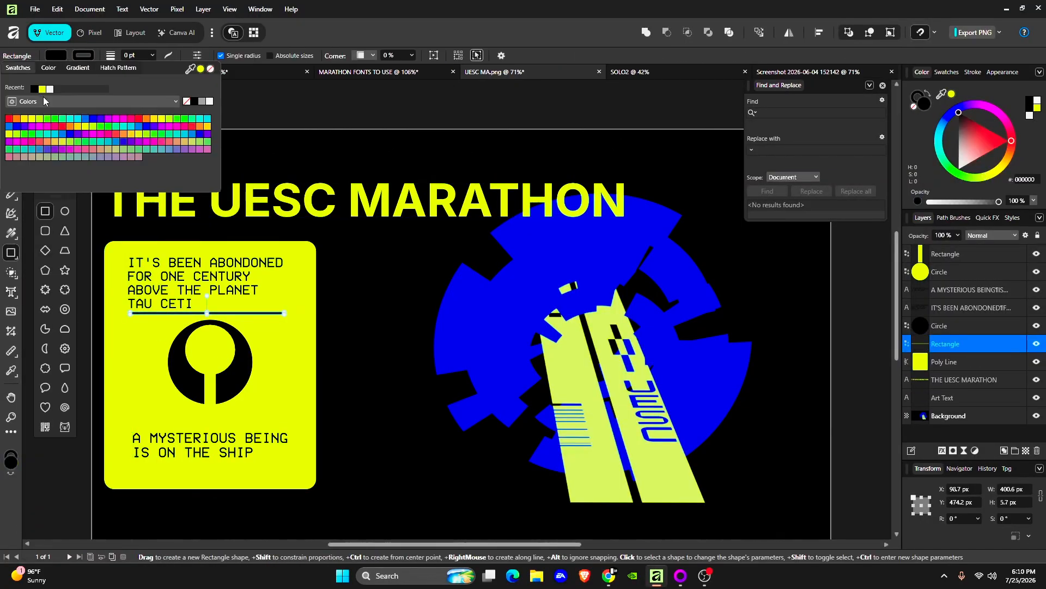
pyautogui.scroll(2, 213, 327)
pyautogui.moveTo(213, 327); pyautogui.dragTo(376, 295, button='middle')
pyautogui.moveTo(368, 275); pyautogui.dragTo(368, 274)
pyautogui.click(11, 76)
pyautogui.keyDown('ctrl'); pyautogui.moveTo(447, 272); pyautogui.dragTo(453, 450); pyautogui.keyUp('ctrl')
pyautogui.click(656, 375)
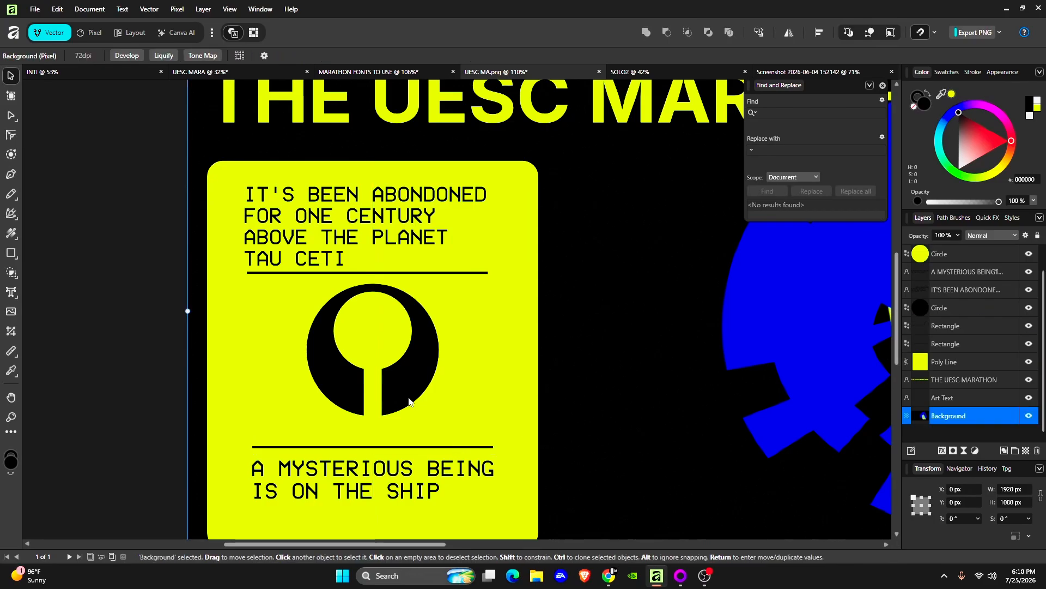
# Select the three shapes of the keyhole symbol together and centre them vertically between the two divider lines.
pyautogui.moveTo(409, 400); pyautogui.dragTo(410, 260, button='middle')
pyautogui.scroll(1, 410, 260)
pyautogui.click(459, 355)
pyautogui.scroll(-2, 460, 376)
pyautogui.moveTo(459, 354); pyautogui.dragTo(486, 346)
pyautogui.click(425, 169)
pyautogui.click(445, 384)
pyautogui.click(400, 300)
pyautogui.keyDown('shift'); pyautogui.click(438, 281); pyautogui.keyUp('shift')
pyautogui.keyDown('shift'); pyautogui.click(423, 260); pyautogui.keyUp('shift')
pyautogui.moveTo(424, 260)
pyautogui.mouseDown()
pyautogui.moveTo(423, 276)
pyautogui.moveTo(423, 260)
pyautogui.mouseUp()
pyautogui.click(255, 299)
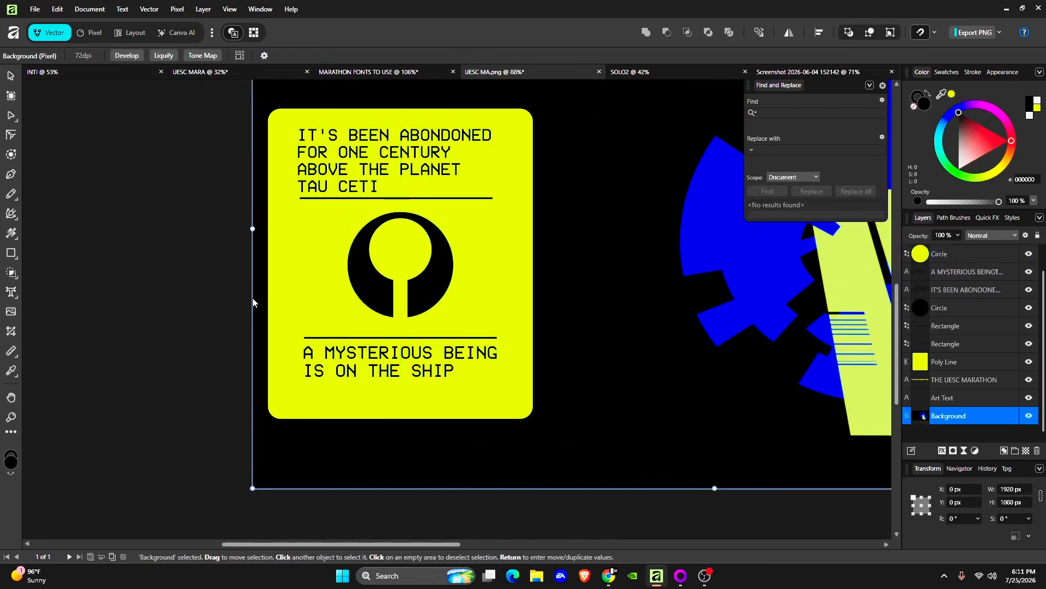
# Build a corner mark under the start of the upper divider from a 13 × 13 px black square and two thin bars about 3.5 px thick.
pyautogui.click(17, 252)
pyautogui.moveTo(310, 218); pyautogui.dragTo(310, 219)
pyautogui.scroll(4, 309, 219)
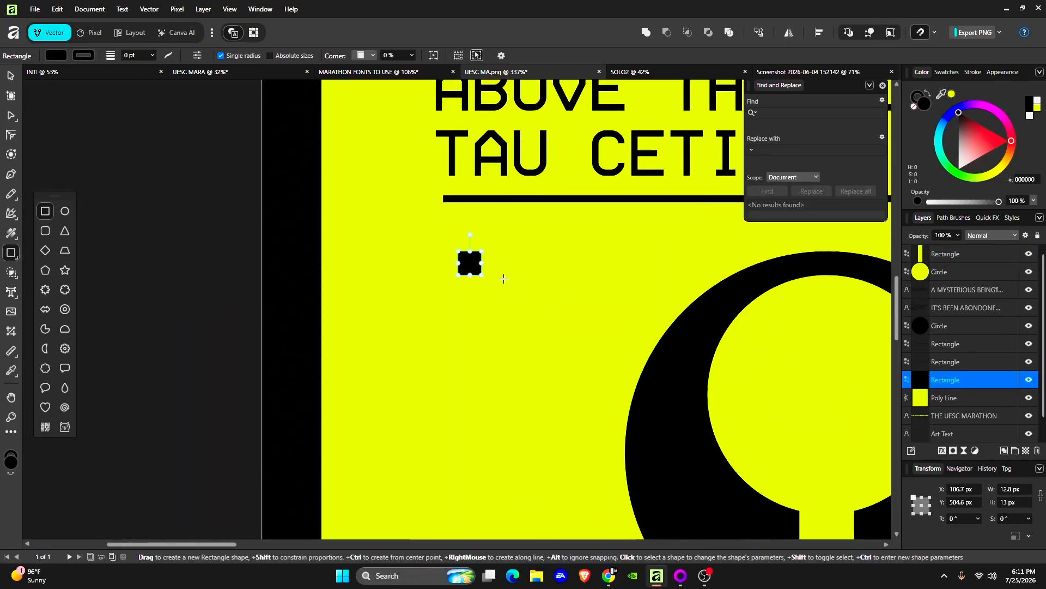
pyautogui.press('v')
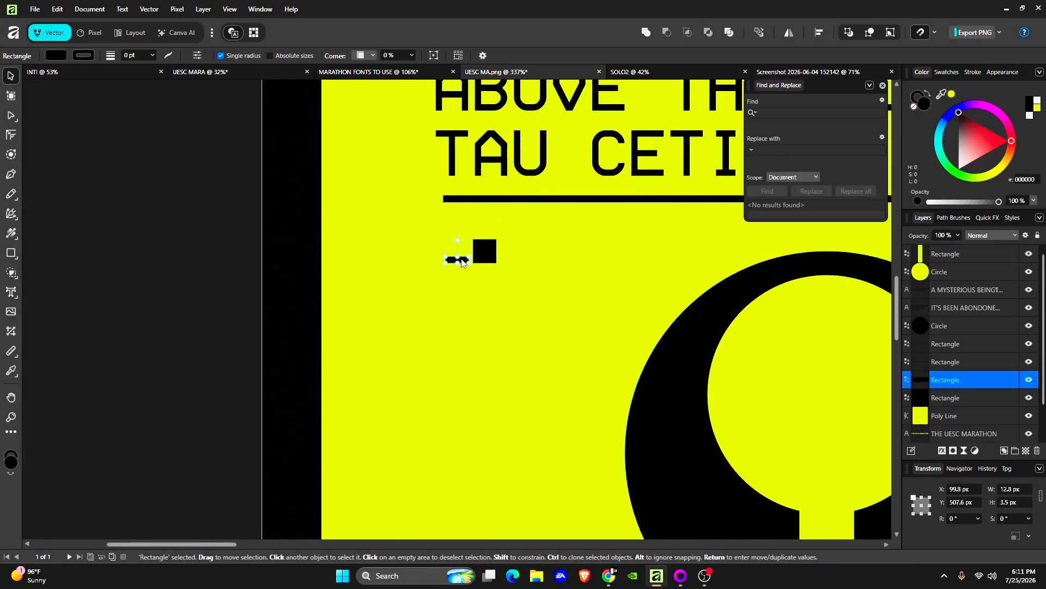
pyautogui.click(596, 259)
pyautogui.scroll(-4, 596, 259)
pyautogui.keyDown('shift'); pyautogui.click(553, 244); pyautogui.keyUp('shift')
pyautogui.keyDown('shift'); pyautogui.click(550, 256); pyautogui.keyUp('shift')
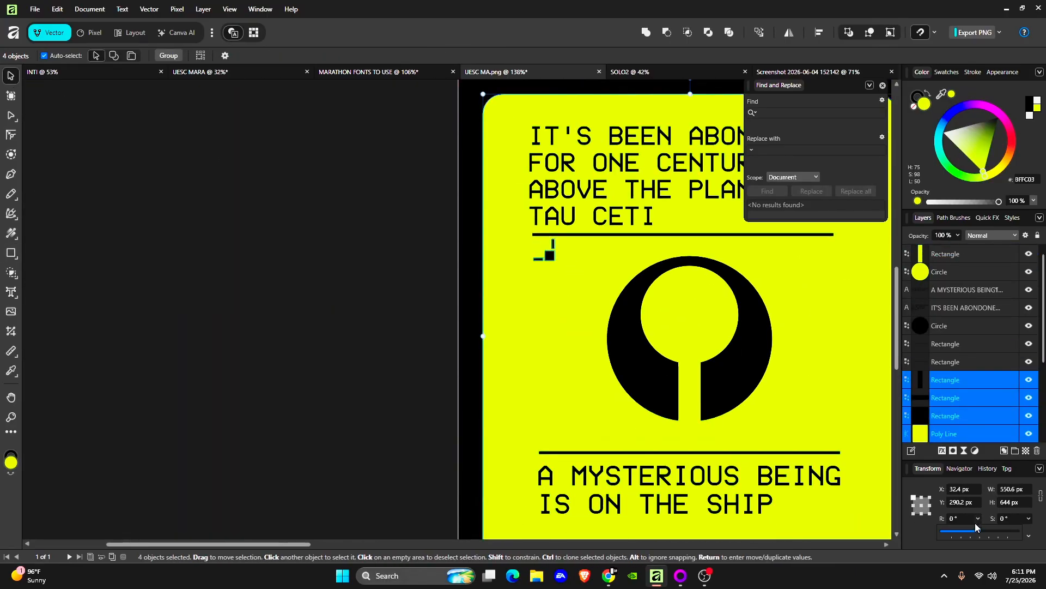
pyautogui.moveTo(975, 527); pyautogui.dragTo(994, 529)
pyautogui.hotkey('ctrl', 'z')
# Select the corner mark's square and two thin bars and group them.
pyautogui.click(550, 256)
pyautogui.scroll(2, 564, 253)
pyautogui.keyDown('shift'); pyautogui.click(545, 239); pyautogui.keyUp('shift')
pyautogui.keyDown('shift'); pyautogui.click(523, 263); pyautogui.keyUp('shift')
pyautogui.rightClick(537, 256)
pyautogui.click(562, 53)
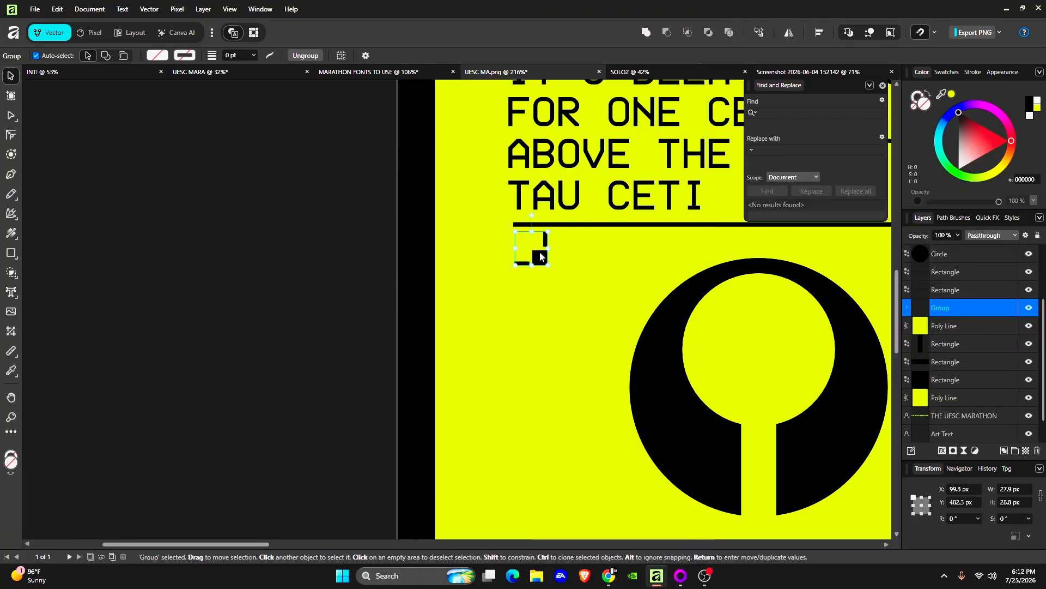
# Copy the corner-mark group to the other three corners between the divider lines, mirroring the copies to match.
pyautogui.scroll(-3, 529, 370)
pyautogui.moveTo(528, 368); pyautogui.dragTo(536, 457)
pyautogui.keyDown('shift'); pyautogui.click(540, 174); pyautogui.keyUp('shift')
pyautogui.keyDown('ctrl'); pyautogui.scroll(-5, 617, 289); pyautogui.keyUp('ctrl')
pyautogui.click(787, 37)
pyautogui.click(806, 56)
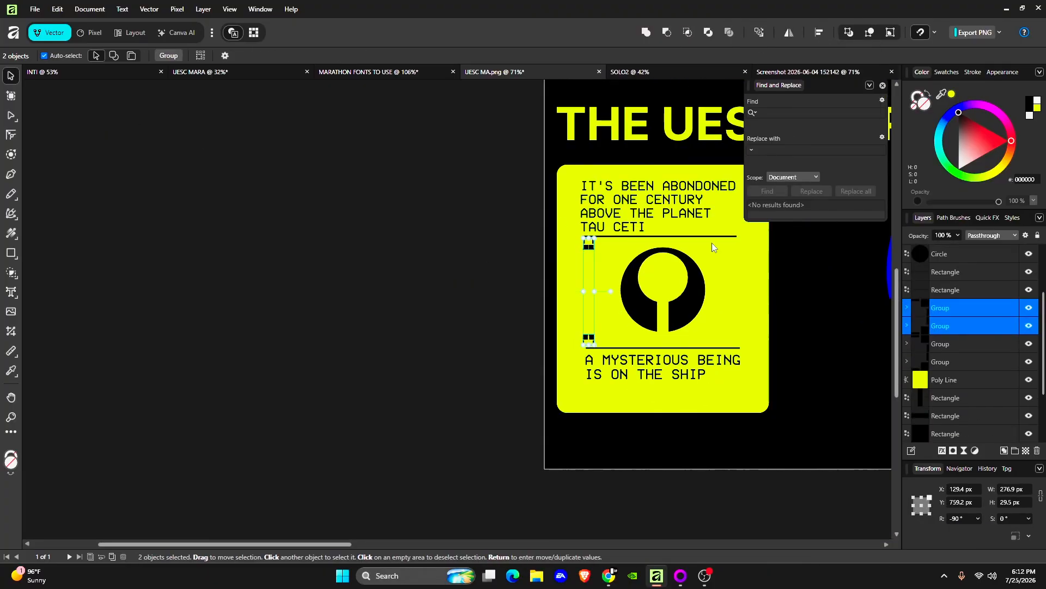
pyautogui.moveTo(588, 245); pyautogui.dragTo(729, 245)
pyautogui.keyDown('ctrl'); pyautogui.scroll(4, 757, 277); pyautogui.keyUp('ctrl')
pyautogui.keyDown('ctrl'); pyautogui.scroll(-4, 815, 282); pyautogui.keyUp('ctrl')
pyautogui.click(814, 282)
pyautogui.keyDown('ctrl'); pyautogui.scroll(-3, 531, 284); pyautogui.keyUp('ctrl')
pyautogui.click(818, 424)
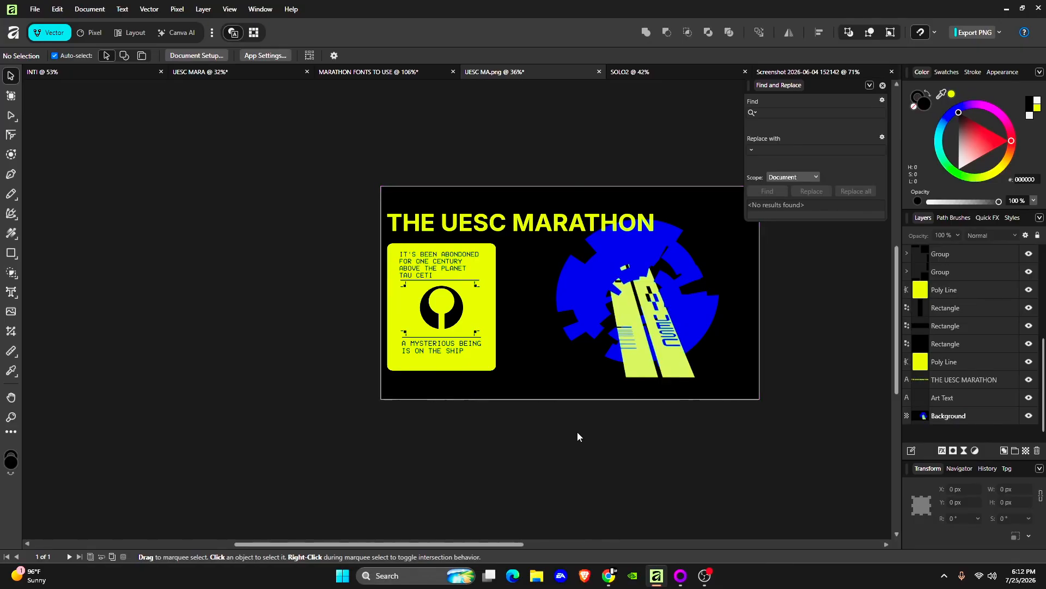
pyautogui.keyDown('ctrl'); pyautogui.scroll(2, 630, 184); pyautogui.keyUp('ctrl')
pyautogui.press('t')
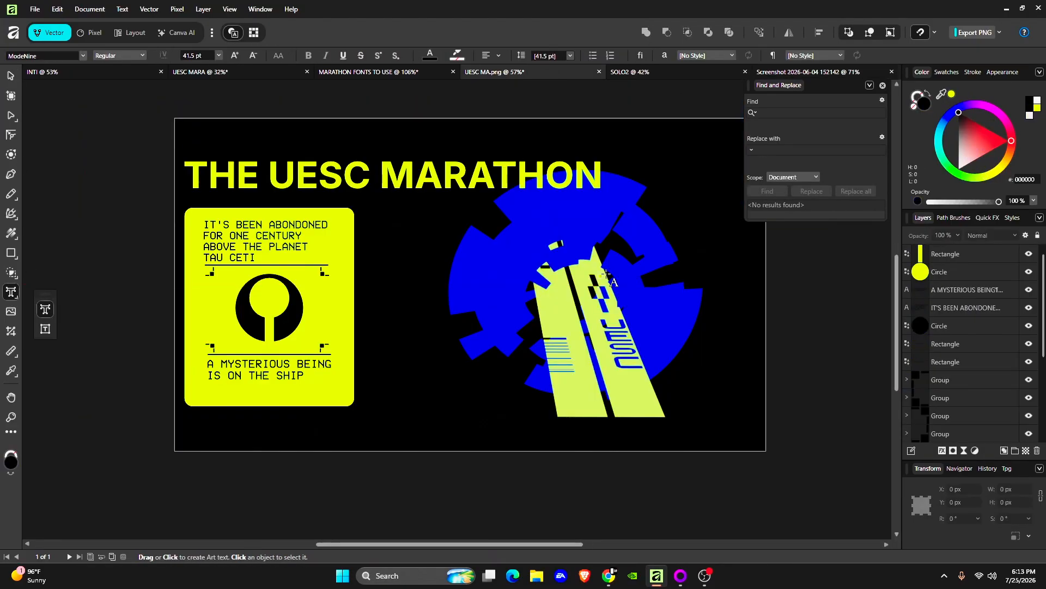
pyautogui.click(667, 204)
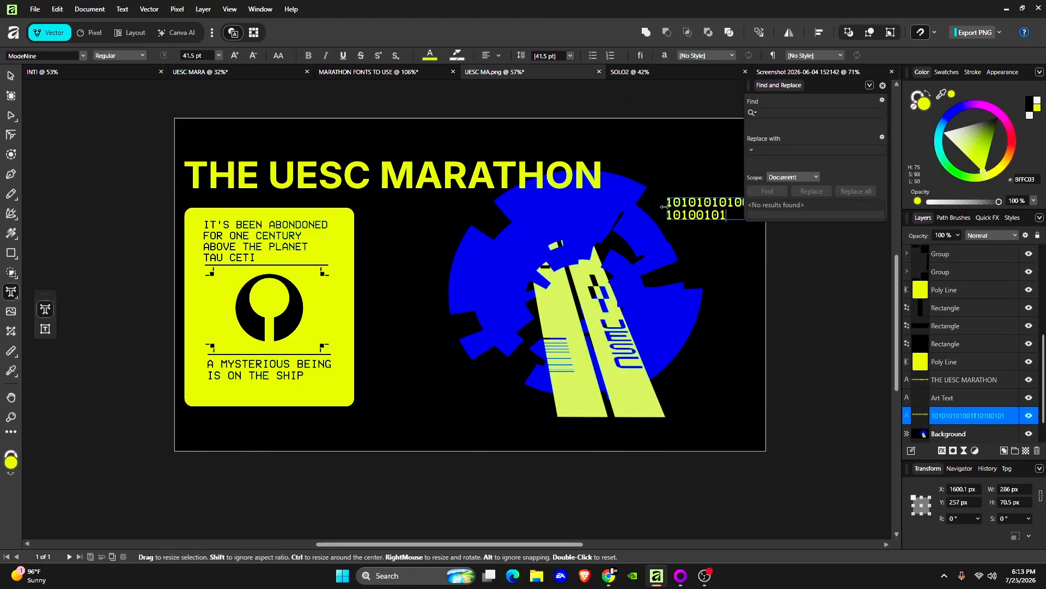
pyautogui.press('Escape')
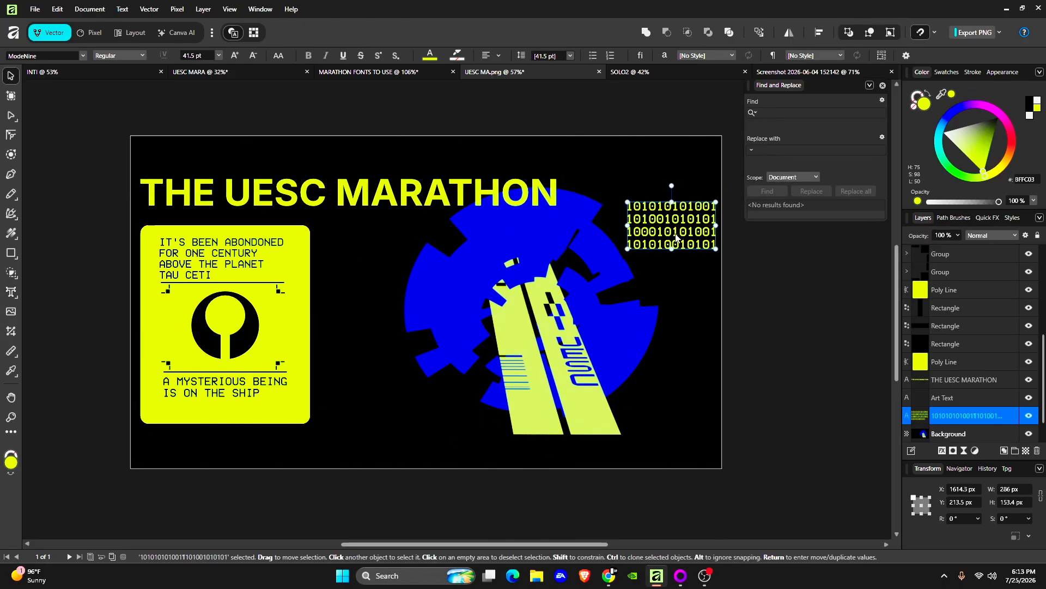
# Place PT5.png from the project folder in the black area below the blue circle, scaled to about 63 px square.
pyautogui.click(34, 9)
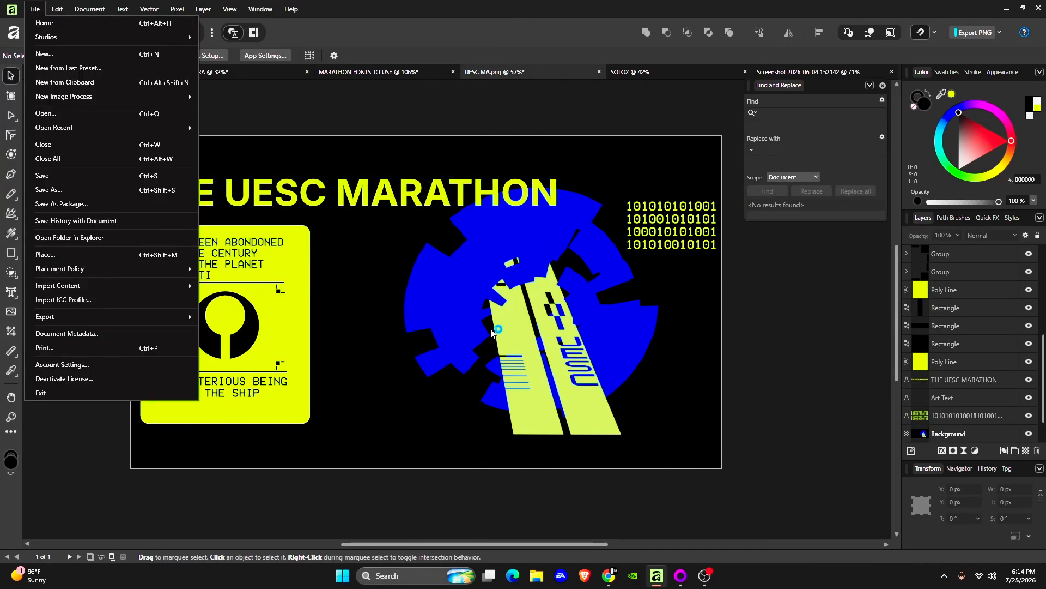
pyautogui.click(537, 576)
pyautogui.click(486, 251)
pyautogui.scroll(-10, 763, 283)
pyautogui.moveTo(934, 300); pyautogui.dragTo(369, 294)
pyautogui.moveTo(521, 446); pyautogui.dragTo(234, 159)
pyautogui.moveTo(222, 156); pyautogui.dragTo(423, 360)
pyautogui.moveTo(423, 358); pyautogui.dragTo(420, 336, button='middle')
pyautogui.keyDown('ctrl'); pyautogui.scroll(3, 428, 343); pyautogui.keyUp('ctrl')
pyautogui.moveTo(427, 315); pyautogui.dragTo(446, 343)
pyautogui.keyDown('ctrl'); pyautogui.scroll(-2, 446, 342); pyautogui.keyUp('ctrl')
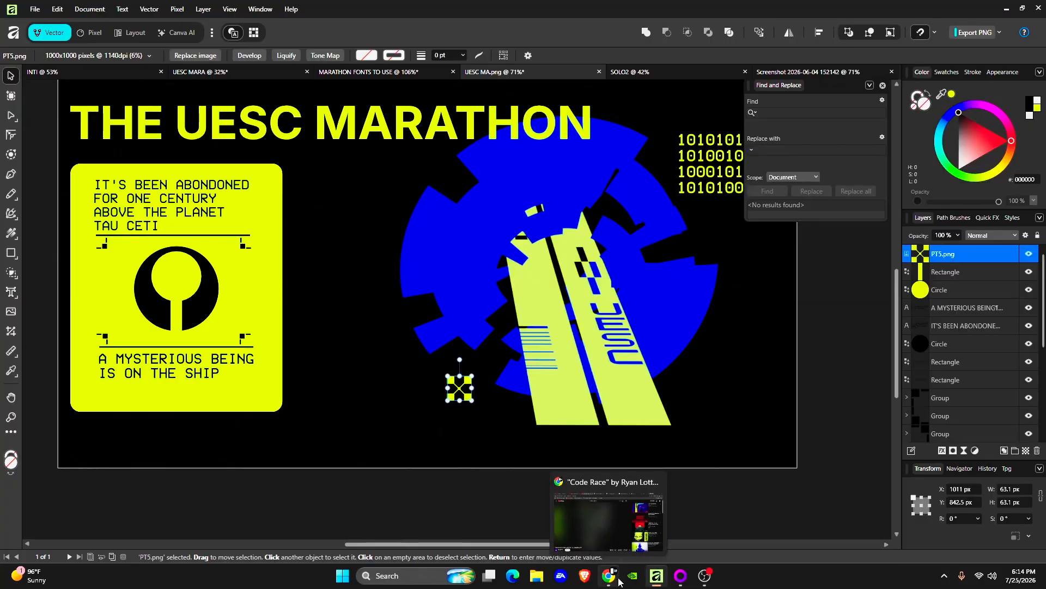
# Duplicate the PT5.png cross tile into a block of five, with three tiles above two.
pyautogui.keyDown('alt'); pyautogui.moveTo(472, 399); pyautogui.dragTo(505, 400); pyautogui.keyUp('alt')
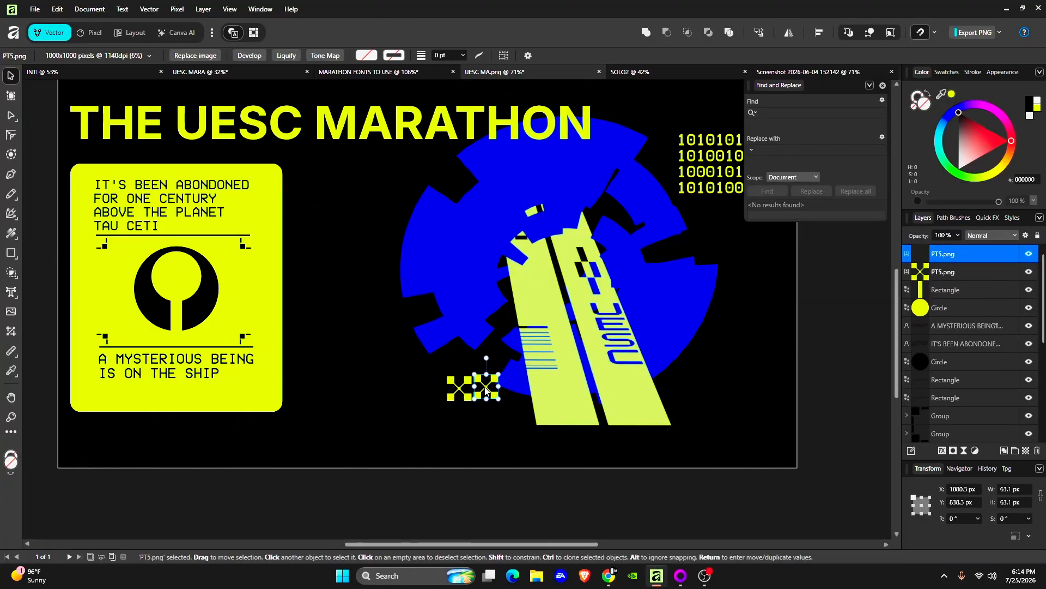
pyautogui.keyDown('ctrl'); pyautogui.scroll(3, 582, 306); pyautogui.keyUp('ctrl')
pyautogui.keyDown('ctrl'); pyautogui.scroll(-3, 582, 308); pyautogui.keyUp('ctrl')
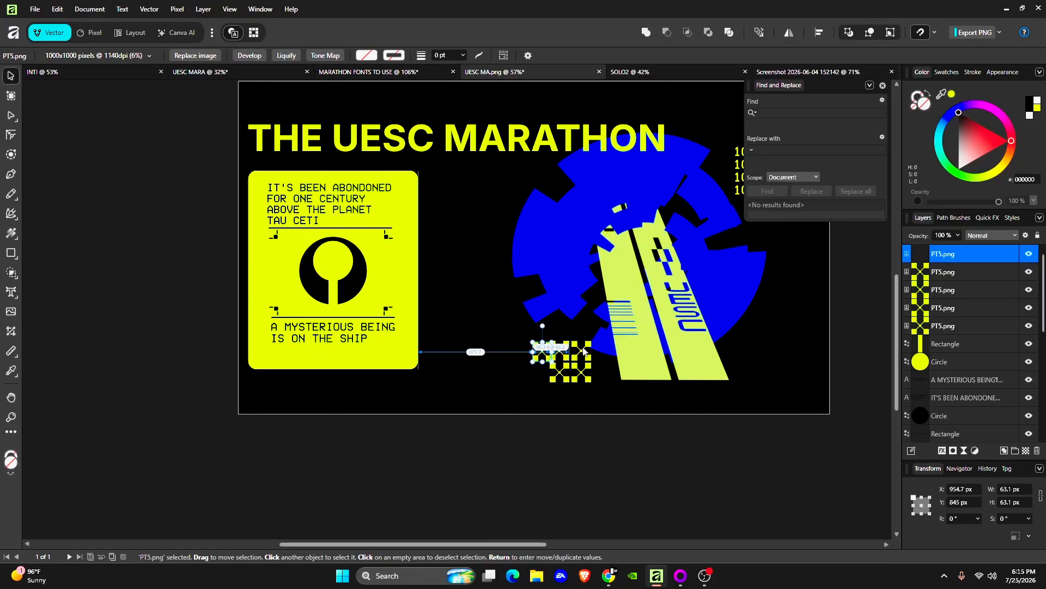
# Nudge the outermost cross tile so it lines up with the rest of the upper row.
pyautogui.keyDown('ctrl'); pyautogui.scroll(5, 588, 353); pyautogui.keyUp('ctrl')
pyautogui.press('Left')
pyautogui.press('Left')
pyautogui.press('Left')
pyautogui.press('Left')
pyautogui.press('Left')
pyautogui.press('Left')
pyautogui.press('Left')
pyautogui.press('Left')
pyautogui.press('Left')
pyautogui.press('Left')
pyautogui.press('Left')
pyautogui.press('Left')
pyautogui.press('Up')
pyautogui.press('Up')
pyautogui.press('Up')
pyautogui.keyDown('ctrl'); pyautogui.scroll(-7, 589, 355); pyautogui.keyUp('ctrl')
pyautogui.click(588, 354)
# Place PT3.png from the Maration Motion Design folder, scaled to about 64 px square and set directly above the cross tiles.
pyautogui.click(537, 575)
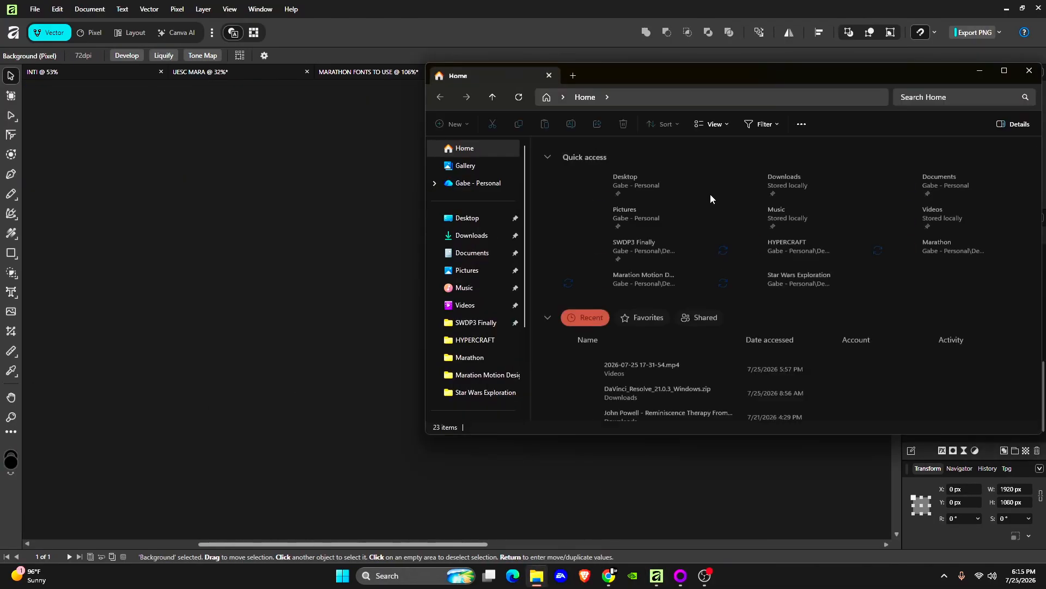
pyautogui.click(485, 375)
pyautogui.scroll(-5, 767, 264)
pyautogui.moveTo(752, 327); pyautogui.dragTo(616, 311)
pyautogui.moveTo(714, 213); pyautogui.dragTo(643, 341)
pyautogui.keyDown('ctrl'); pyautogui.scroll(8, 658, 357); pyautogui.keyUp('ctrl')
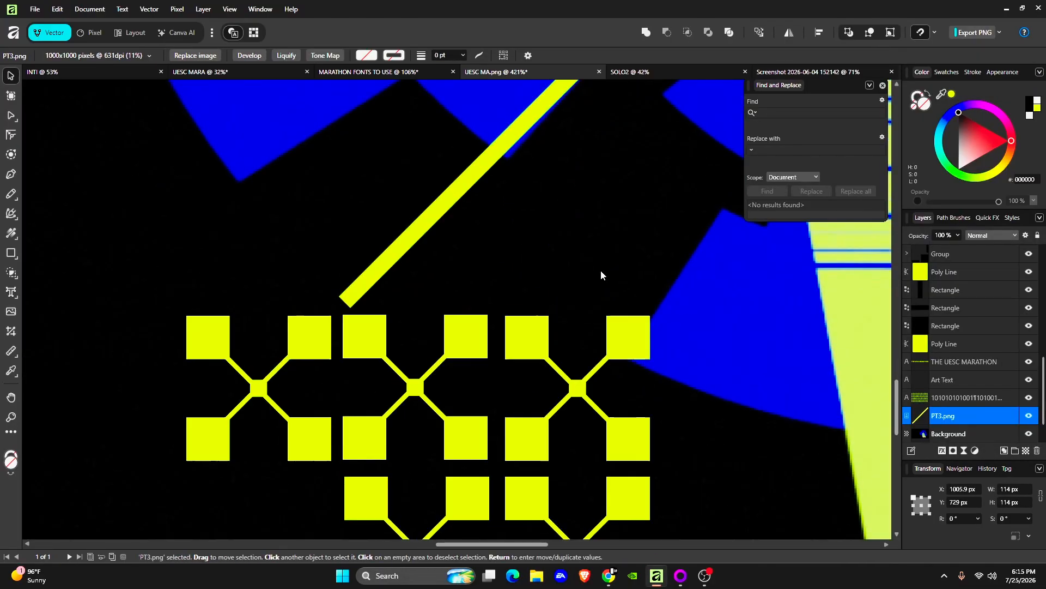
pyautogui.moveTo(593, 316); pyautogui.dragTo(448, 171)
pyautogui.moveTo(428, 123); pyautogui.dragTo(438, 412)
pyautogui.moveTo(462, 374); pyautogui.dragTo(463, 228)
pyautogui.scroll(-1, 444, 257)
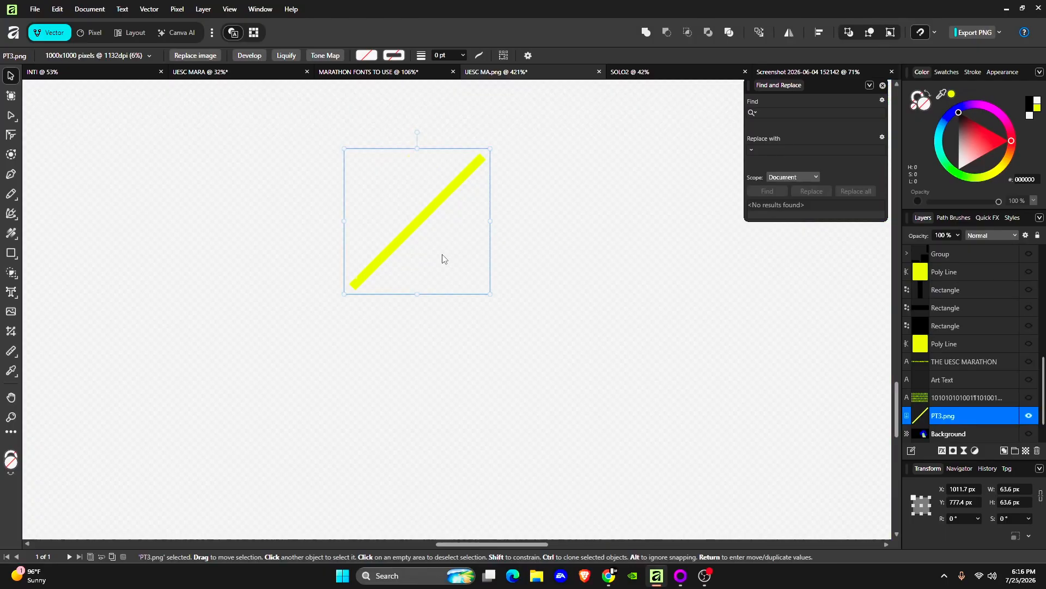
# Copy the PT3.png diagonal line along the top of the cross tiles and down the side facing the pillar.
pyautogui.keyDown('ctrl'); pyautogui.moveTo(429, 261); pyautogui.dragTo(589, 261); pyautogui.keyUp('ctrl')
pyautogui.hotkey('ctrl', 'j')
pyautogui.scroll(-9, 603, 253)
pyautogui.keyDown('ctrl'); pyautogui.scroll(-5, 603, 252); pyautogui.keyUp('ctrl')
pyautogui.moveTo(626, 207); pyautogui.dragTo(625, 244)
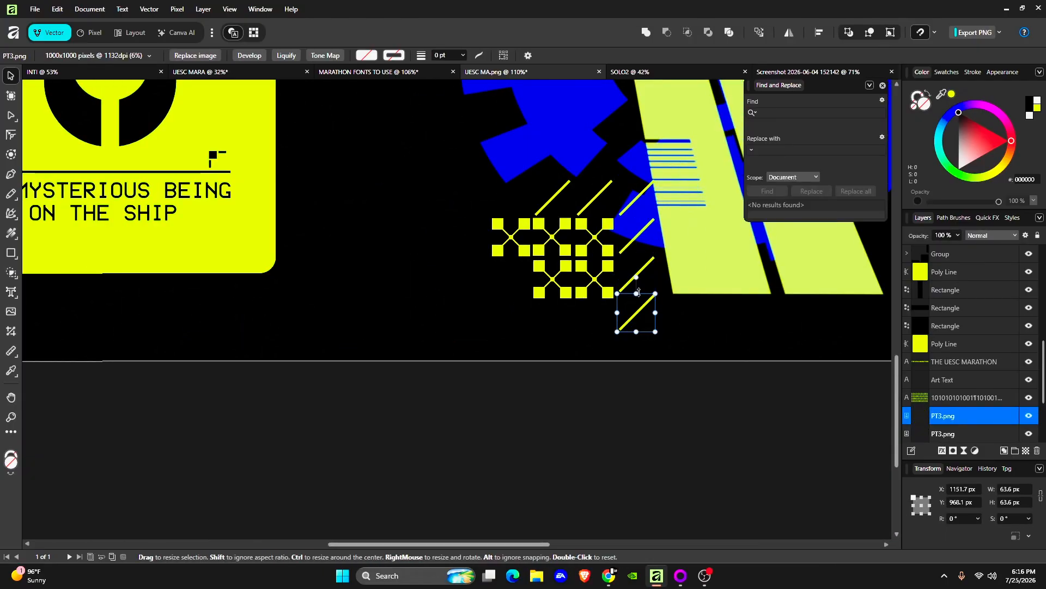
# Add a diagonal line copy beneath the cross tiles and align it with the lowered corner line.
pyautogui.hotkey('ctrl', 'j')
pyautogui.moveTo(639, 348); pyautogui.dragTo(597, 311)
pyautogui.scroll(2, 641, 346)
pyautogui.keyDown('ctrl'); pyautogui.scroll(4, 641, 349); pyautogui.keyUp('ctrl')
pyautogui.keyDown('shift'); pyautogui.click(647, 411); pyautogui.keyUp('shift')
pyautogui.moveTo(647, 411); pyautogui.dragTo(647, 428)
pyautogui.click(551, 410)
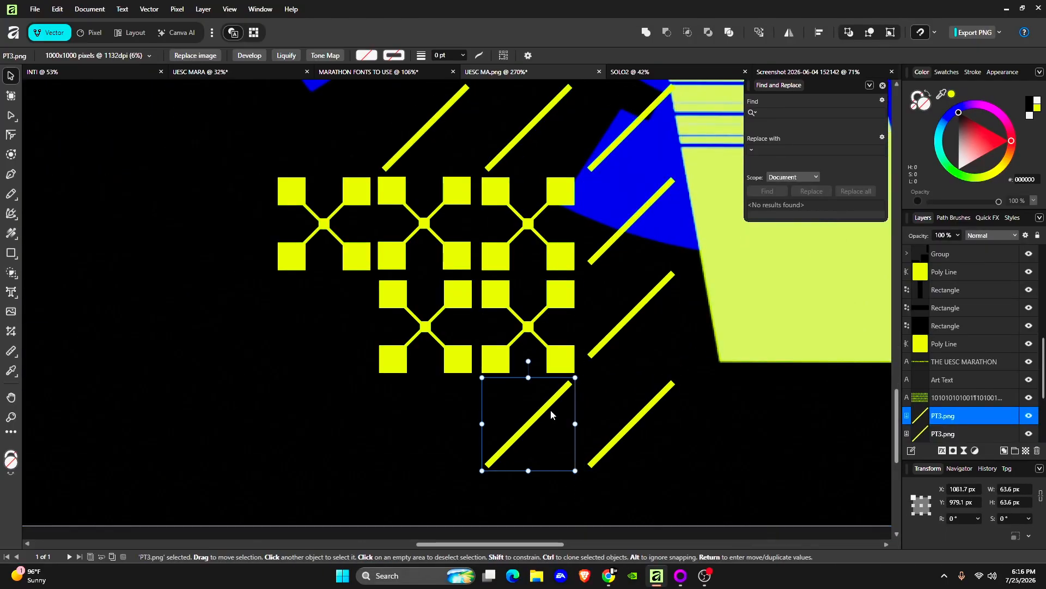
# Extend the diagonal line copies along the bottom row and up the side facing the yellow panel.
pyautogui.keyDown('ctrl'); pyautogui.moveTo(445, 411); pyautogui.dragTo(450, 411); pyautogui.keyUp('ctrl')
pyautogui.keyDown('ctrl'); pyautogui.scroll(-3, 553, 395); pyautogui.keyUp('ctrl')
pyautogui.keyDown('ctrl'); pyautogui.moveTo(542, 395); pyautogui.dragTo(489, 395); pyautogui.keyUp('ctrl')
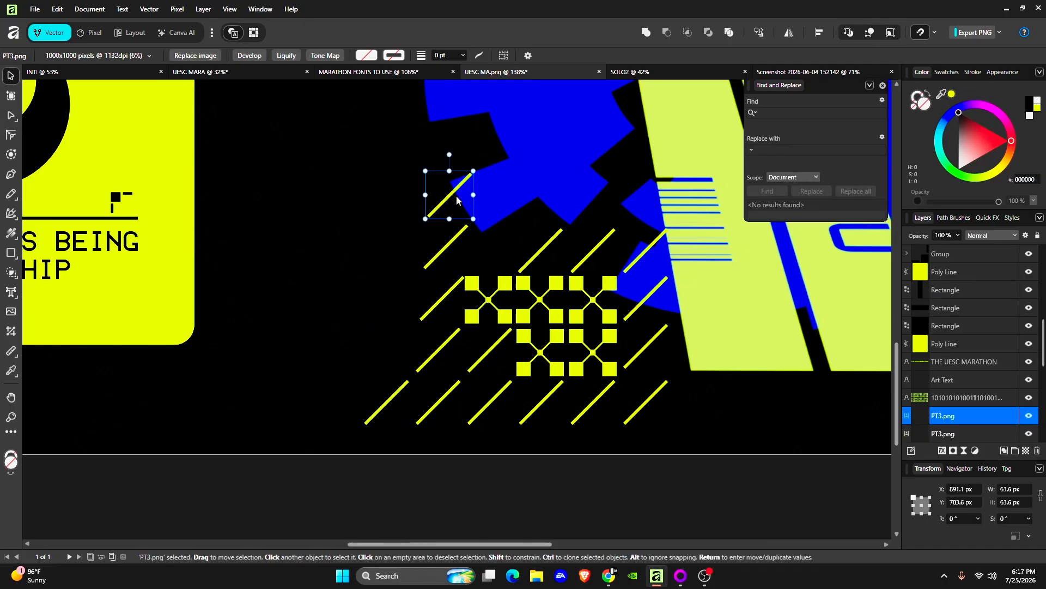
pyautogui.keyDown('ctrl'); pyautogui.moveTo(457, 201); pyautogui.dragTo(495, 252); pyautogui.keyUp('ctrl')
pyautogui.click(668, 410)
pyautogui.keyDown('ctrl'); pyautogui.scroll(-7, 669, 410); pyautogui.keyUp('ctrl')
pyautogui.keyDown('ctrl'); pyautogui.scroll(3, 672, 413); pyautogui.keyUp('ctrl')
# Save the artwork as a new document named UESC MA instead of flattening it to pixels.
pyautogui.hotkey('ctrl', 's')
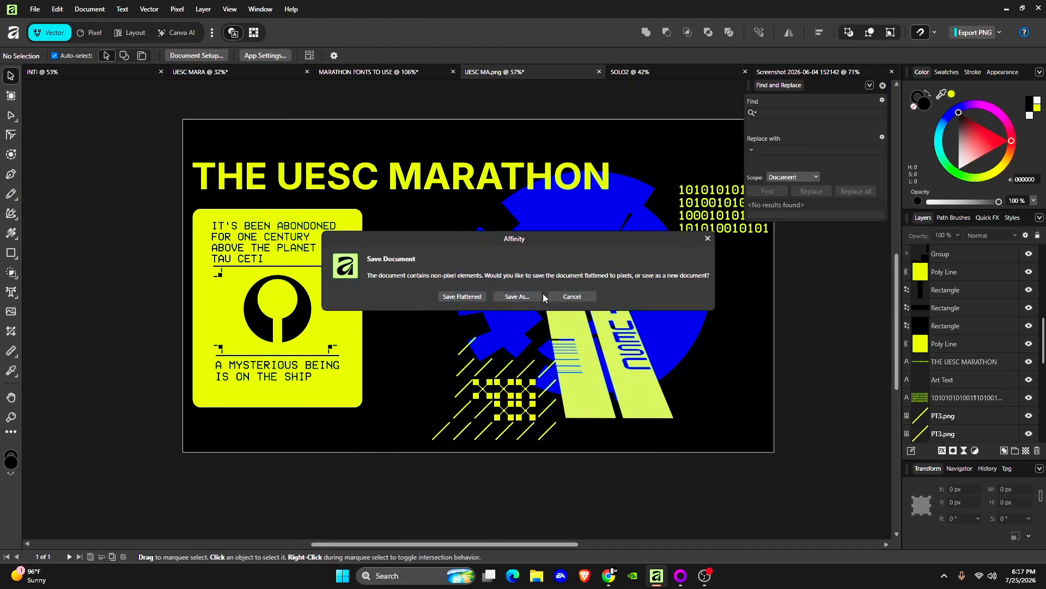
pyautogui.click(517, 296)
pyautogui.click(430, 273)
# Try to export the artwork as a PNG into the Marathon folder.
pyautogui.click(35, 9)
pyautogui.click(224, 319)
pyautogui.click(701, 408)
pyautogui.scroll(-2, 712, 297)
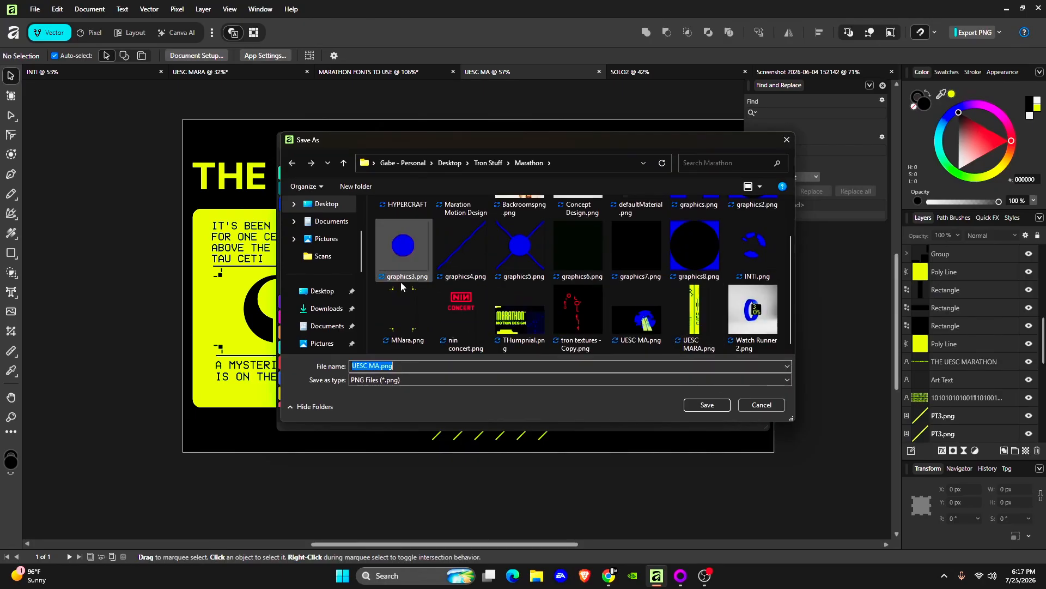
pyautogui.click(707, 405)
pyautogui.click(614, 333)
pyautogui.click(383, 365)
pyautogui.click(707, 405)
# Look through the Marathon folder's thumbnails for the exported PNG, and close the folder window.
pyautogui.click(537, 576)
pyautogui.click(469, 357)
pyautogui.click(713, 125)
pyautogui.click(721, 169)
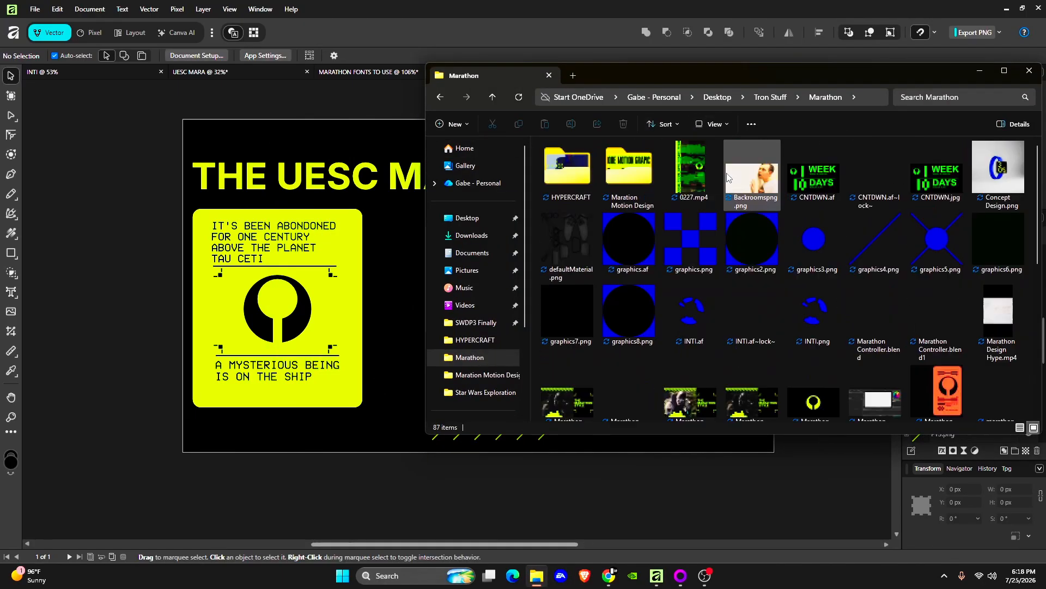
pyautogui.scroll(-8, 727, 175)
pyautogui.click(1029, 71)
# Export the artwork again as a PNG into the Marathon folder, and switch to another open program.
pyautogui.click(35, 10)
pyautogui.click(224, 319)
pyautogui.click(701, 409)
pyautogui.scroll(-2, 627, 305)
pyautogui.click(381, 366)
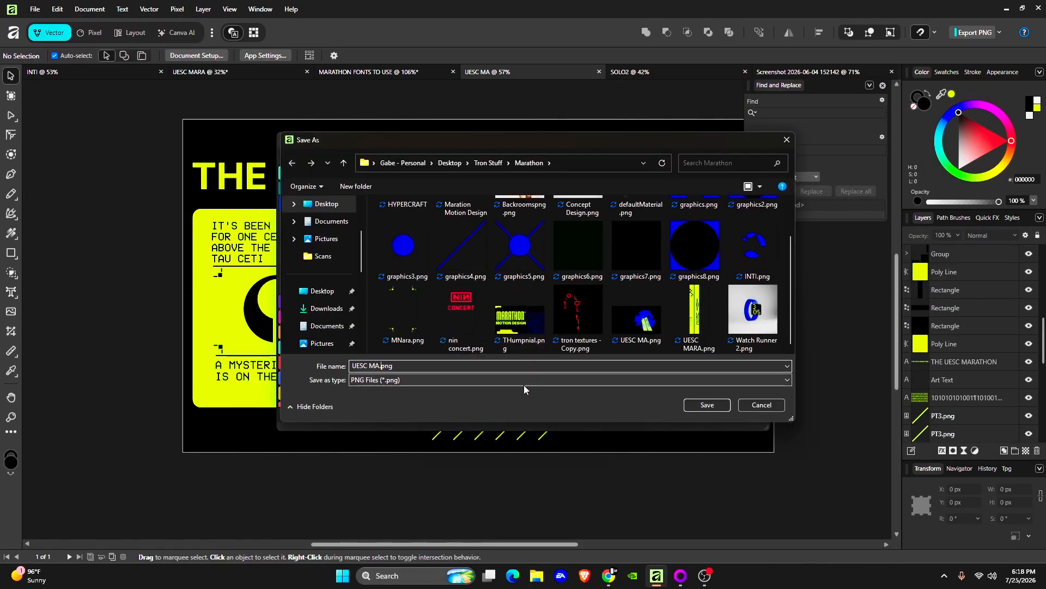
pyautogui.press('Return')
pyautogui.click(681, 575)
pyautogui.click(721, 370)
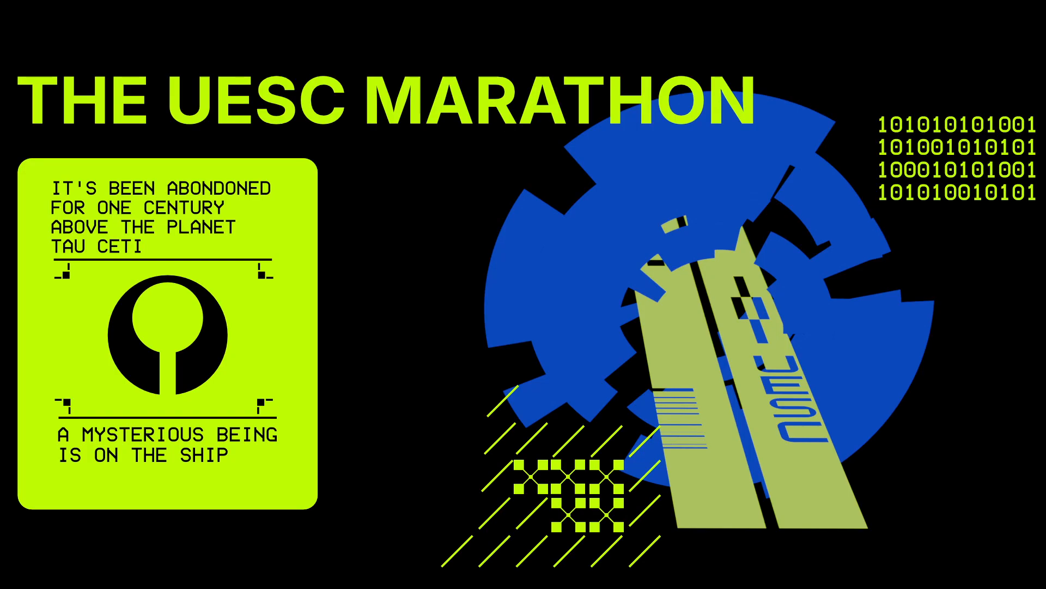